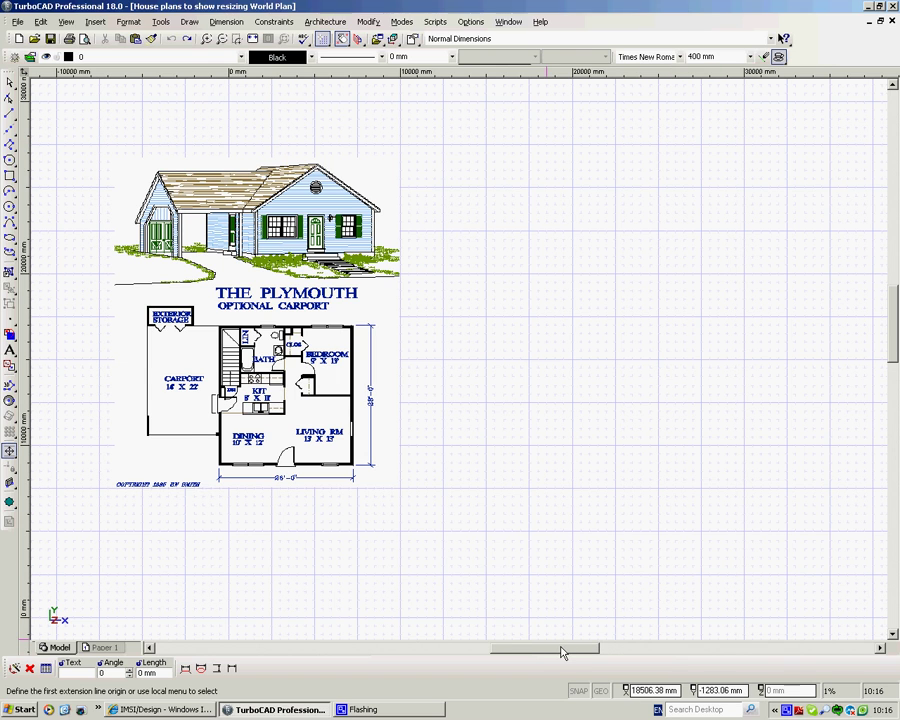
Dimension the bottom wall from lower-left to lower-right corner as 7791.22 mm below the plan
left_click_drag(561, 653, 573, 649)
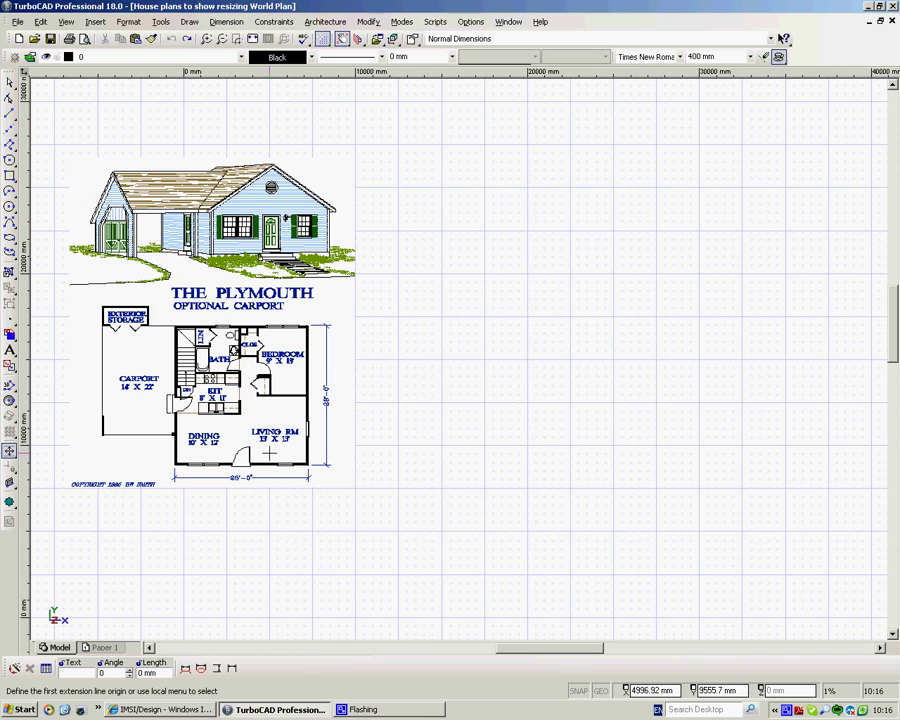
scroll(268, 450, "down", 1)
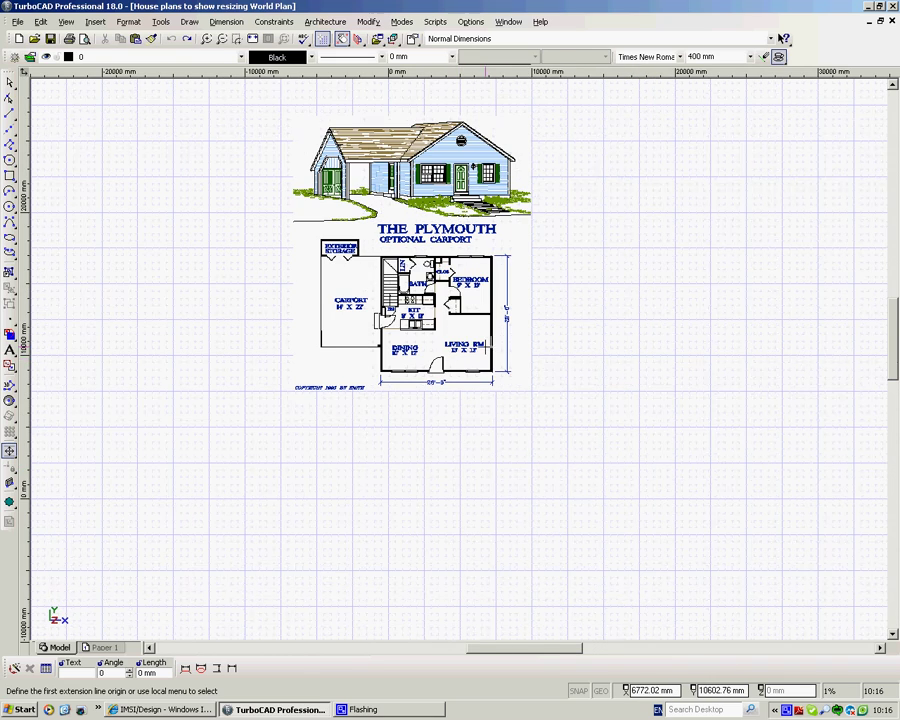
scroll(459, 356, "up", 2)
scroll(459, 356, "up", 3)
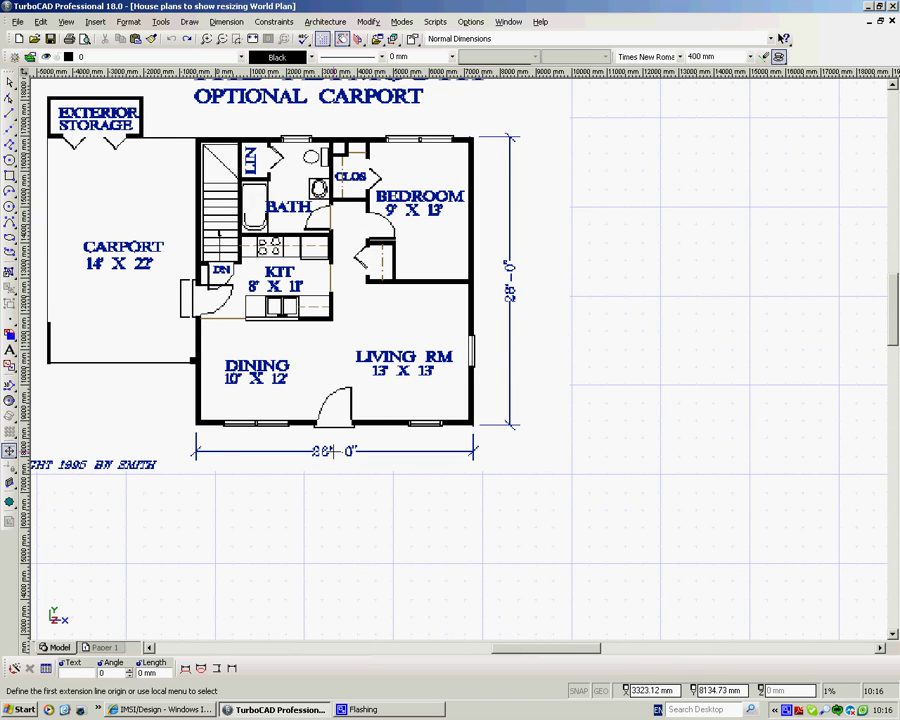
right_click(585, 299)
left_click(519, 326)
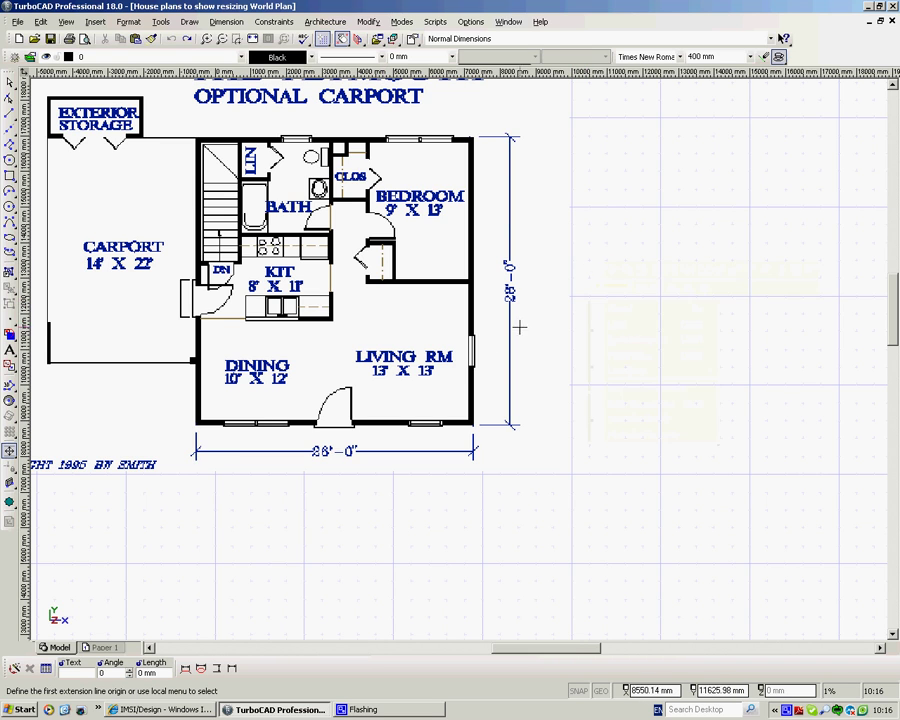
scroll(200, 305, "up", 1)
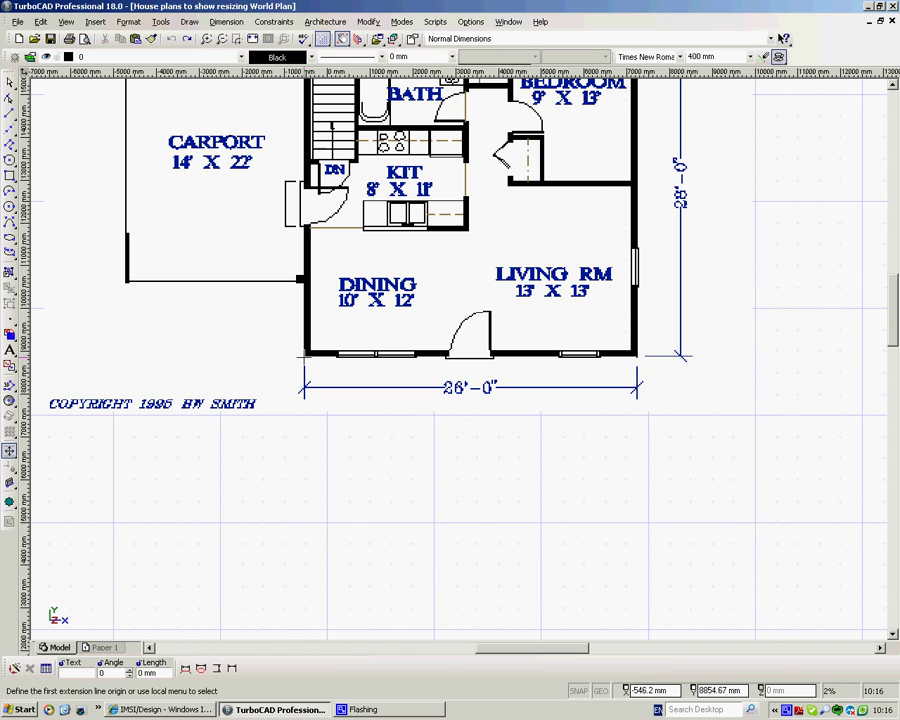
left_click(304, 355)
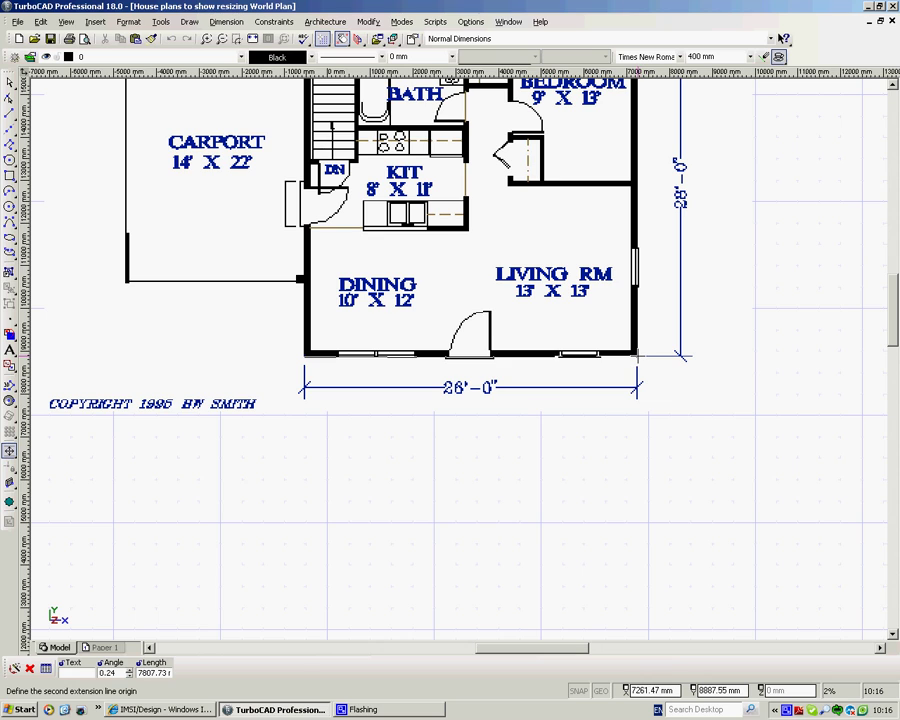
left_click(636, 355)
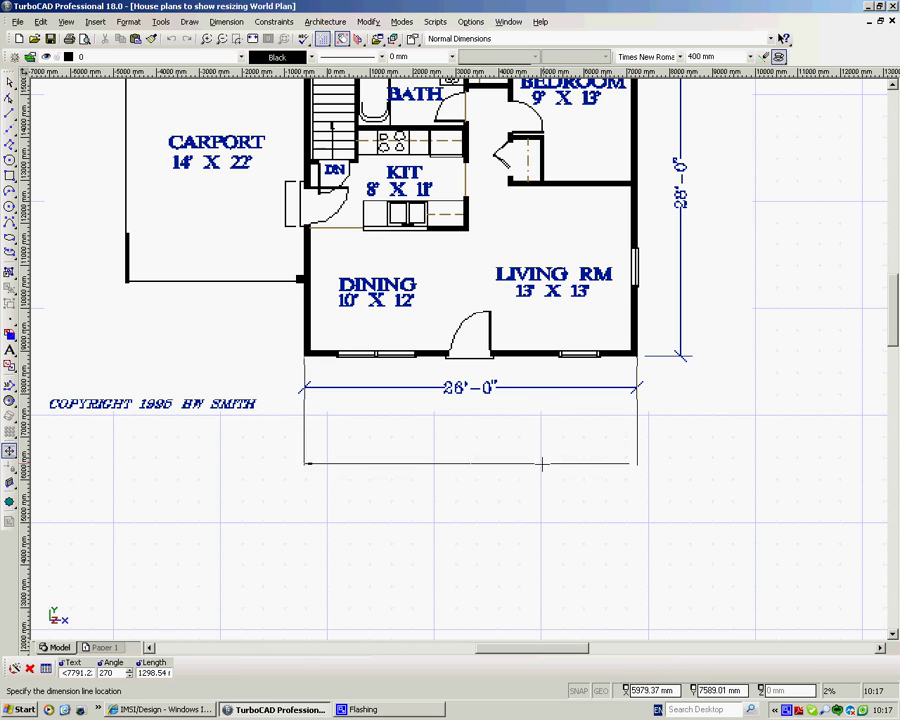
left_click(533, 456)
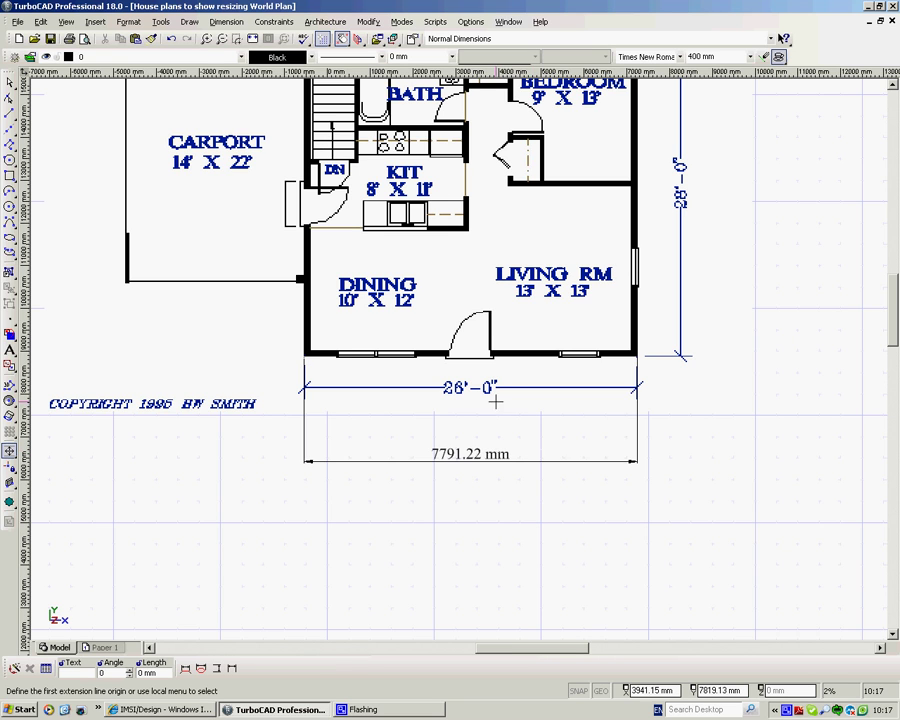
Dimension the left wall's thickness as 152.20 mm, placed below the plan
scroll(304, 326, "up", 1)
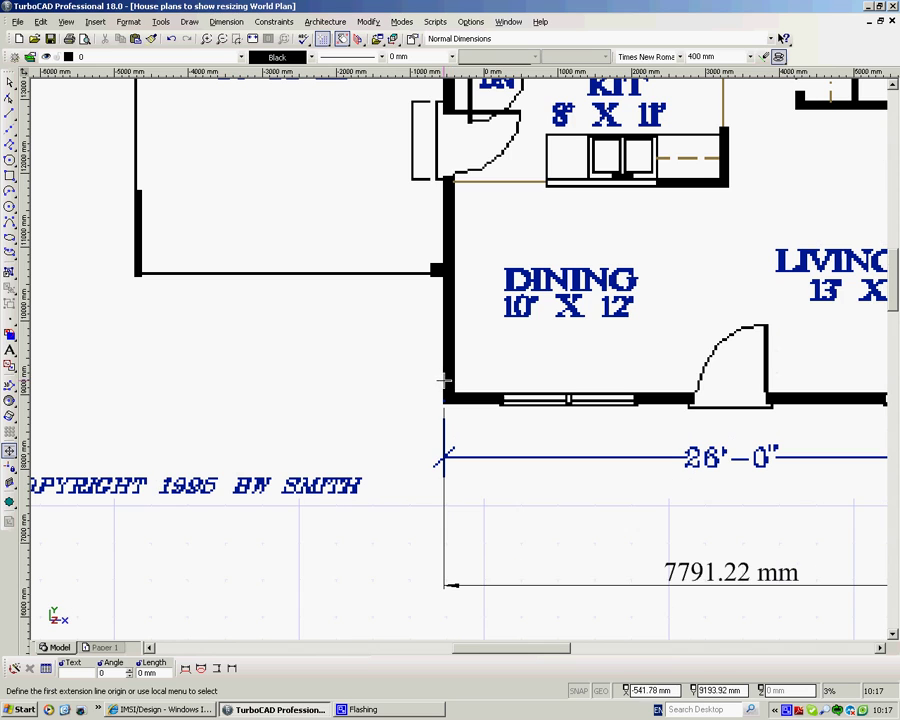
left_click(454, 377)
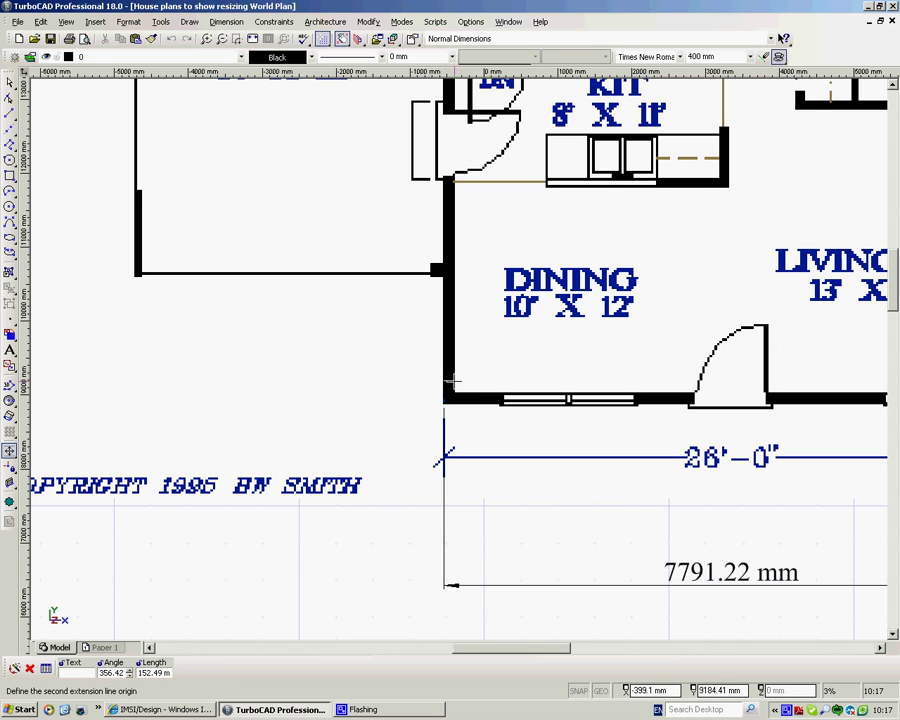
left_click(452, 380)
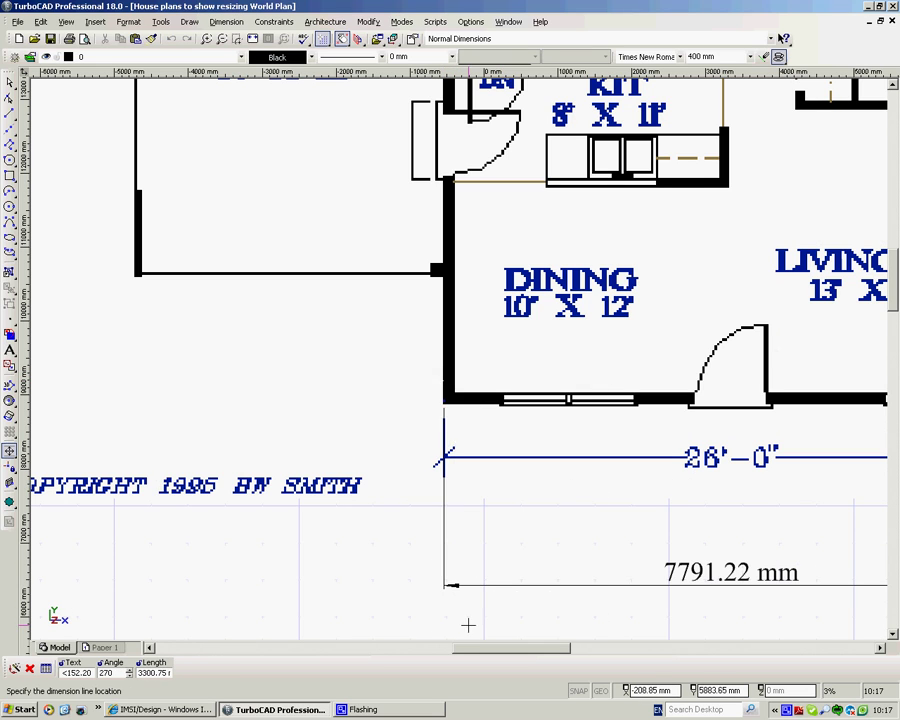
left_click(466, 623)
scroll(483, 317, "down", 1)
scroll(345, 265, "down", 1)
scroll(323, 253, "up", 1)
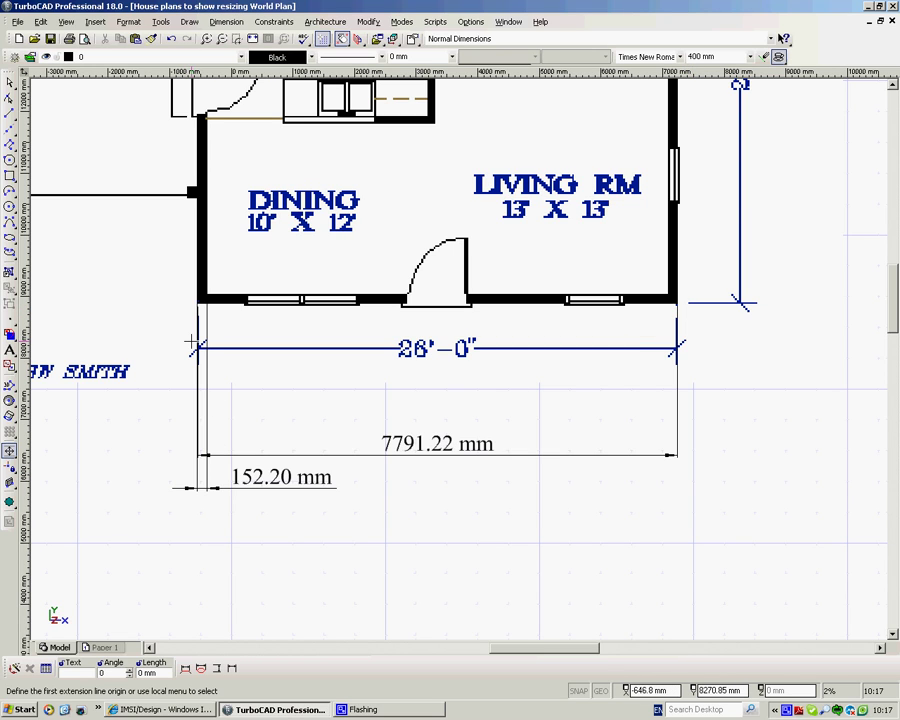
Dimension the right wall vertically as 7791.22 mm, placed to the right of the plan
scroll(462, 354, "down", 4)
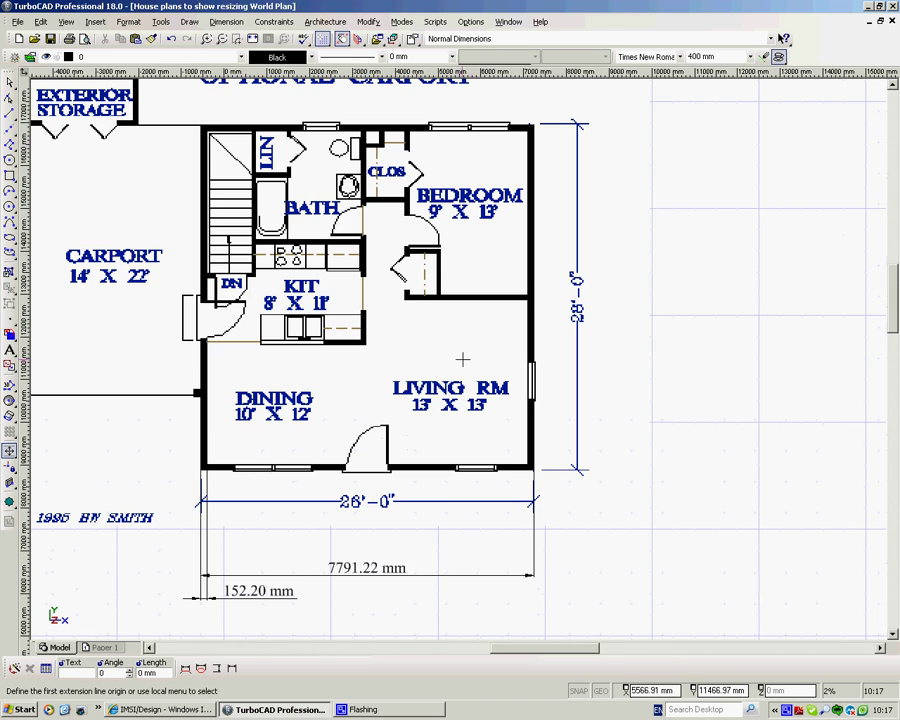
scroll(462, 354, "up", 2)
scroll(459, 358, "down", 1)
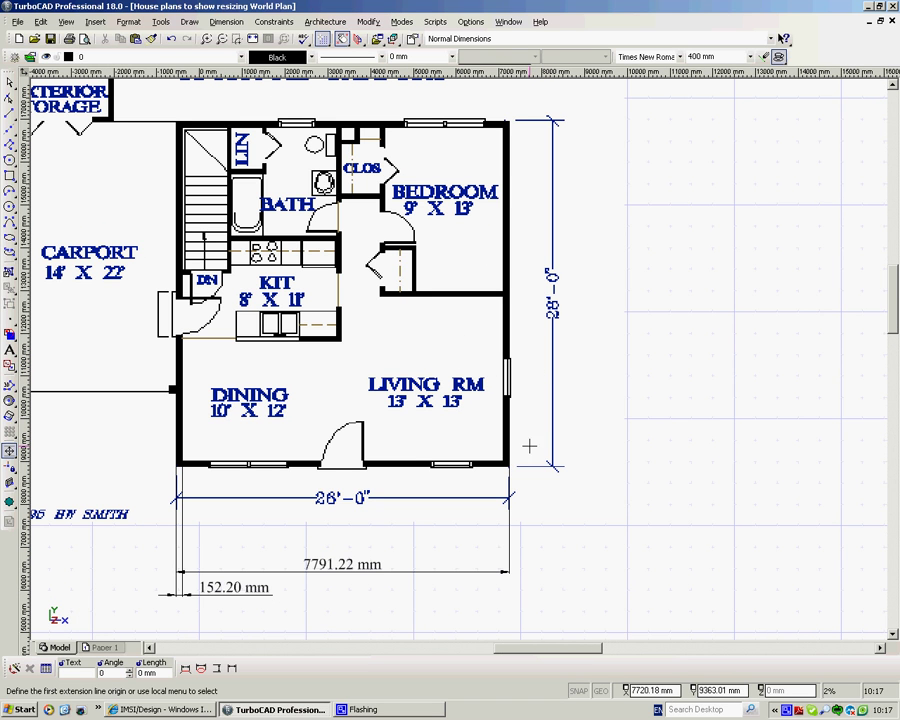
left_click(503, 463)
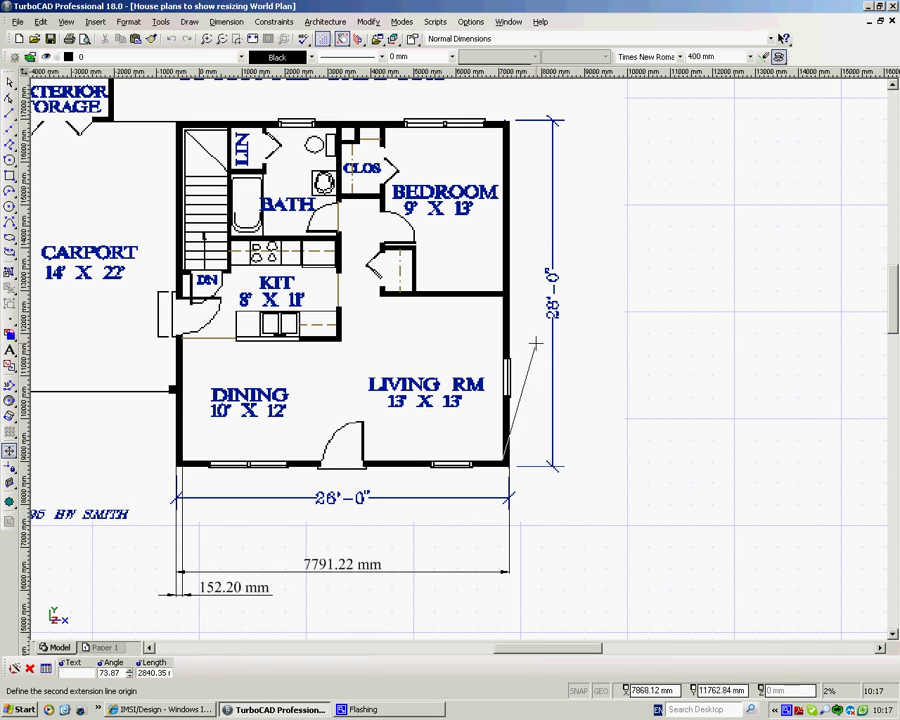
left_click(505, 129)
left_click(660, 139)
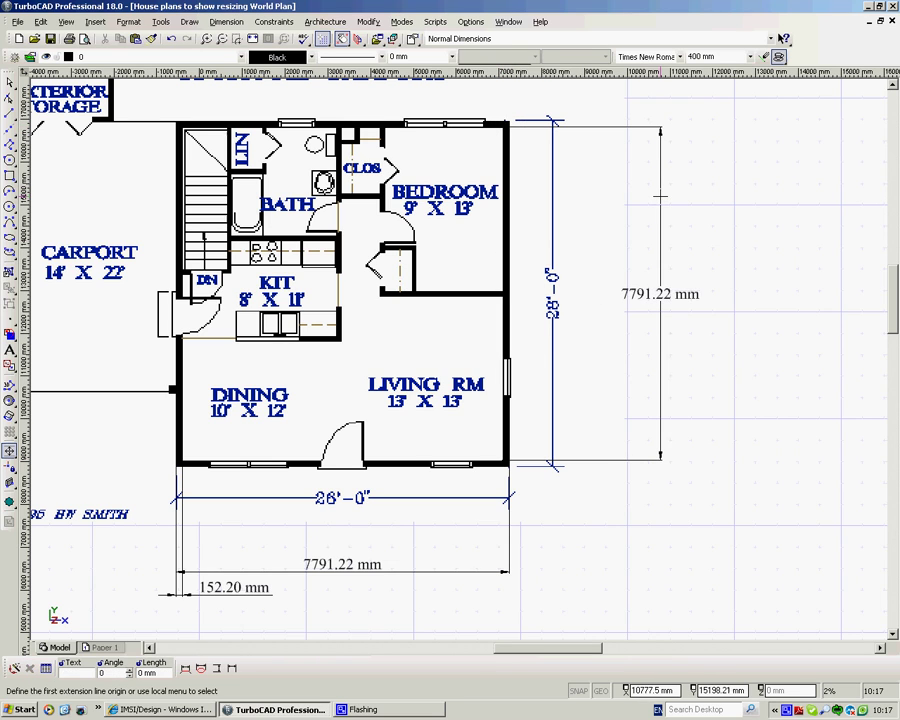
Dimension the two top-wall spans above the plan: 3747.68 mm and 3550.43 mm
left_click(340, 125)
left_click(504, 125)
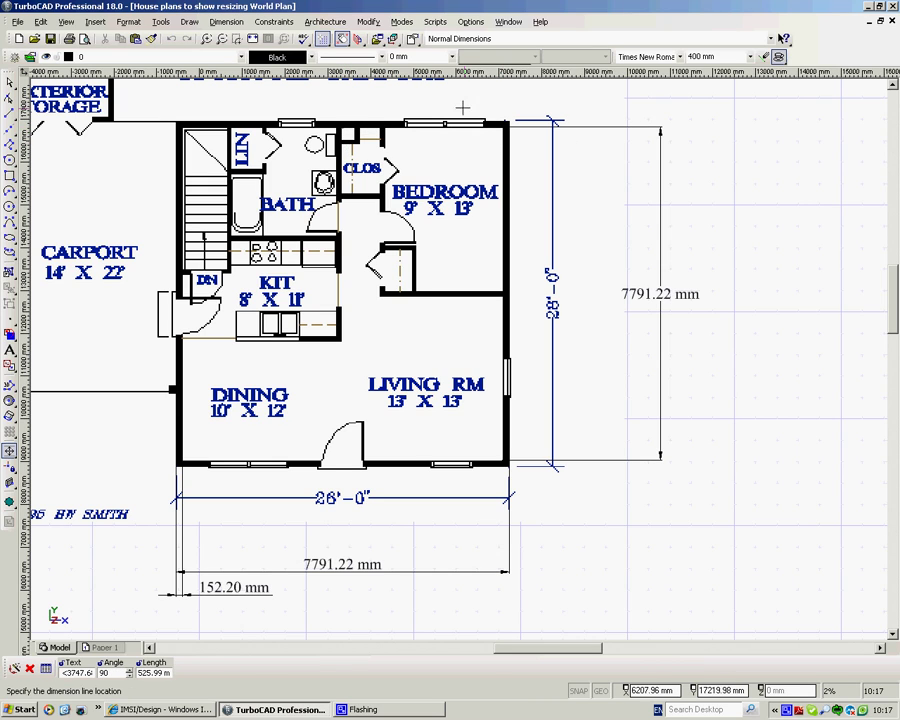
left_click(453, 106)
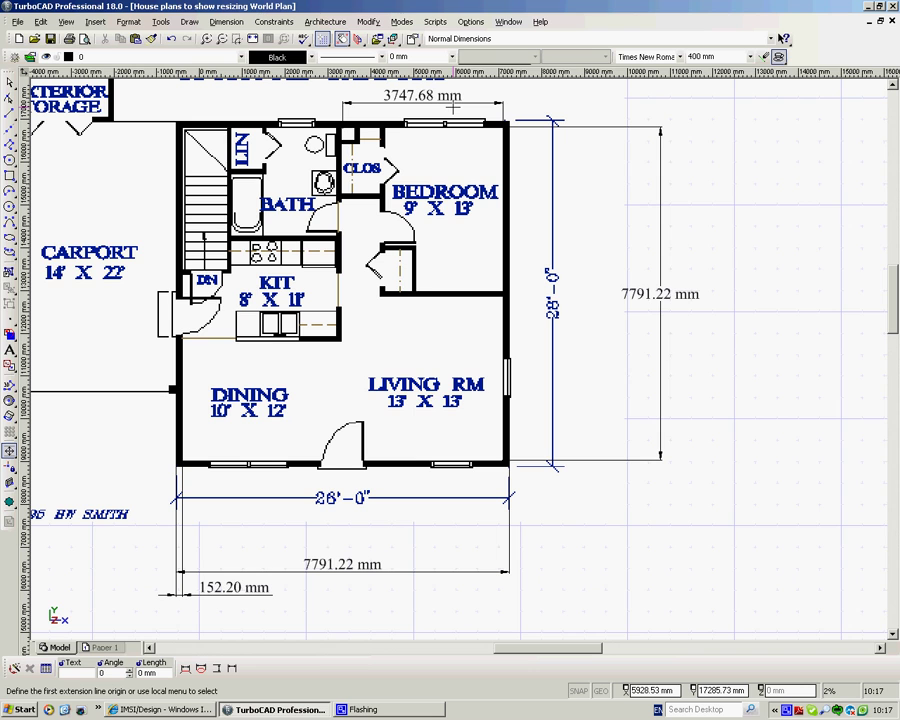
scroll(594, 280, "down", 1)
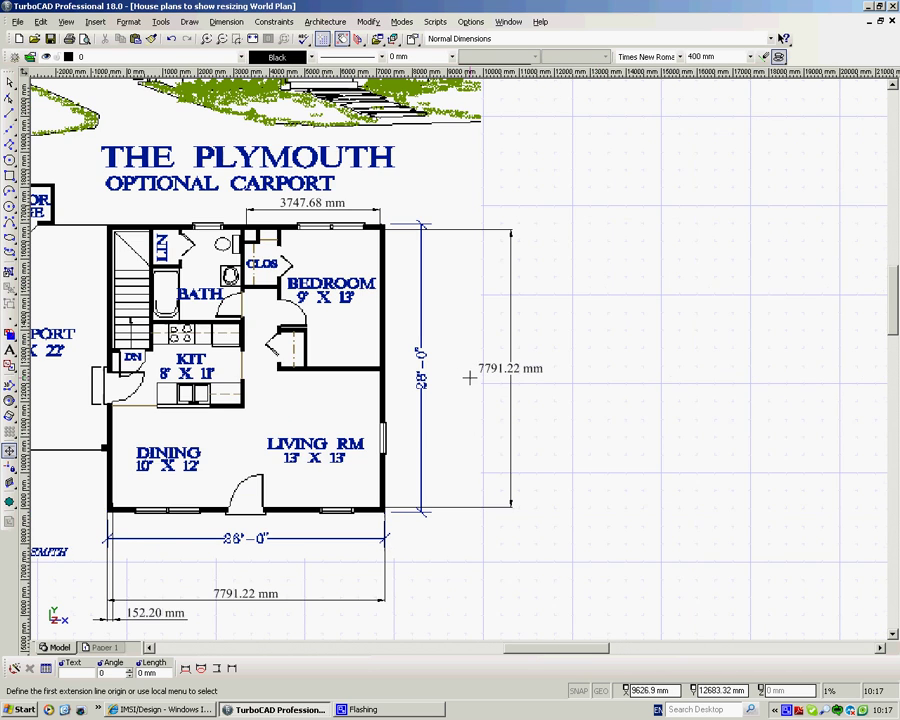
scroll(466, 374, "down", 1)
scroll(490, 368, "up", 1)
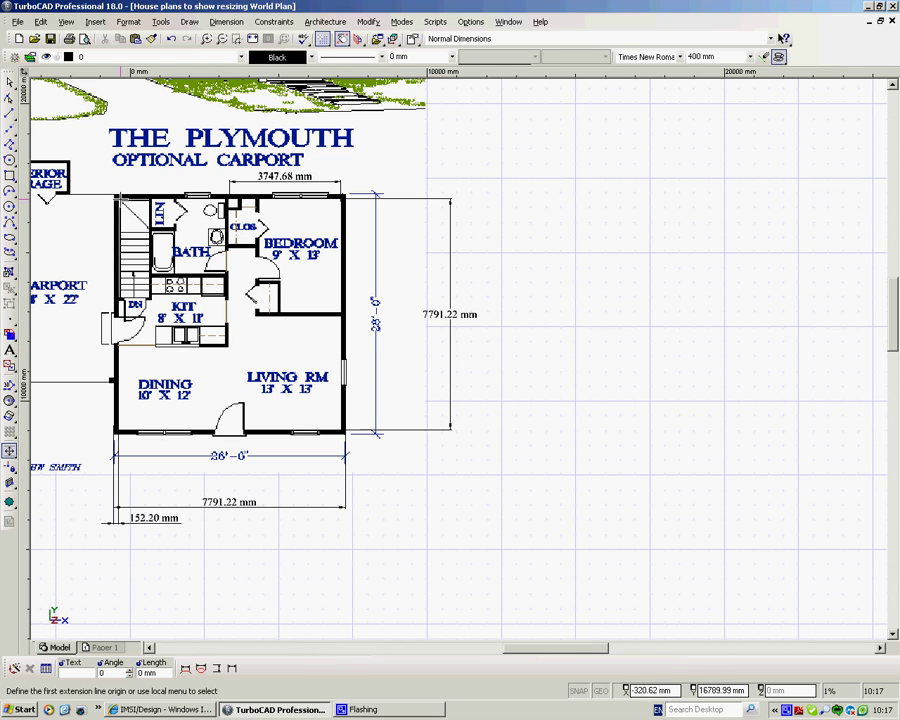
left_click(118, 195)
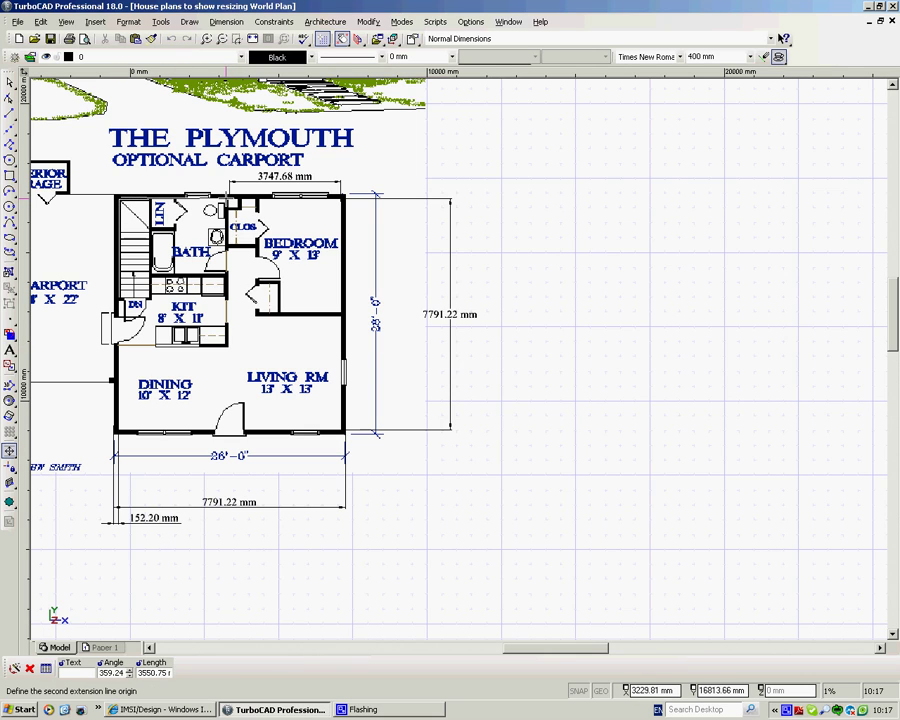
left_click(226, 196)
left_click(200, 178)
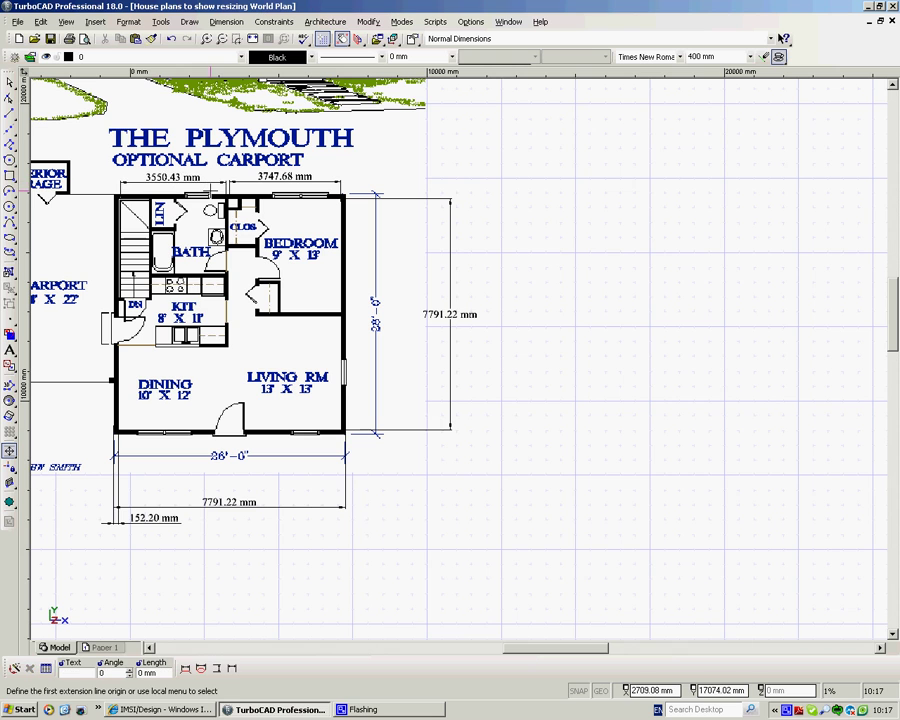
scroll(440, 365, "down", 1)
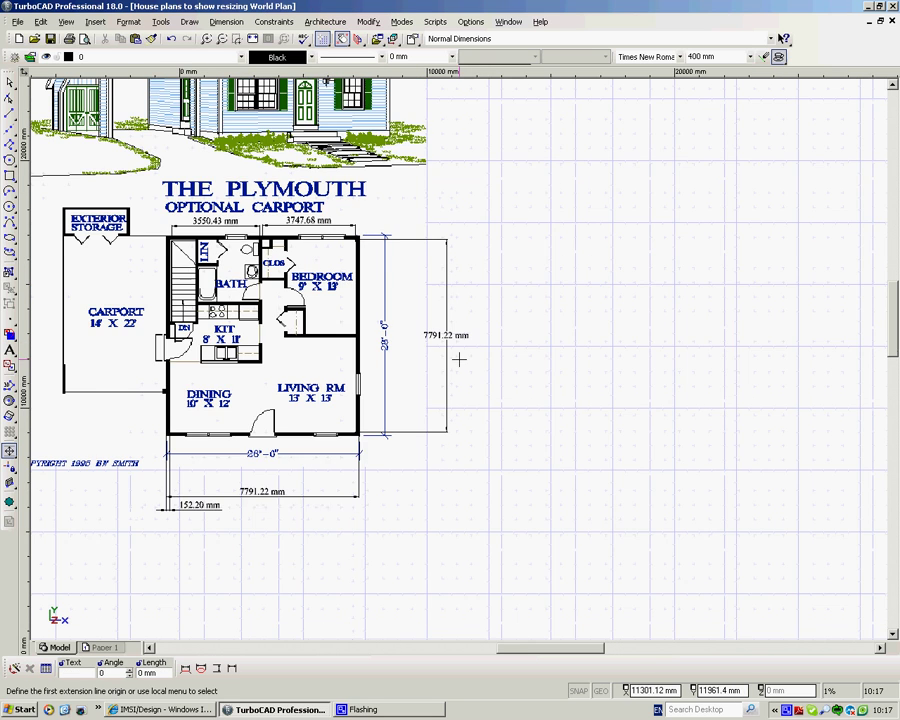
scroll(486, 362, "down", 3)
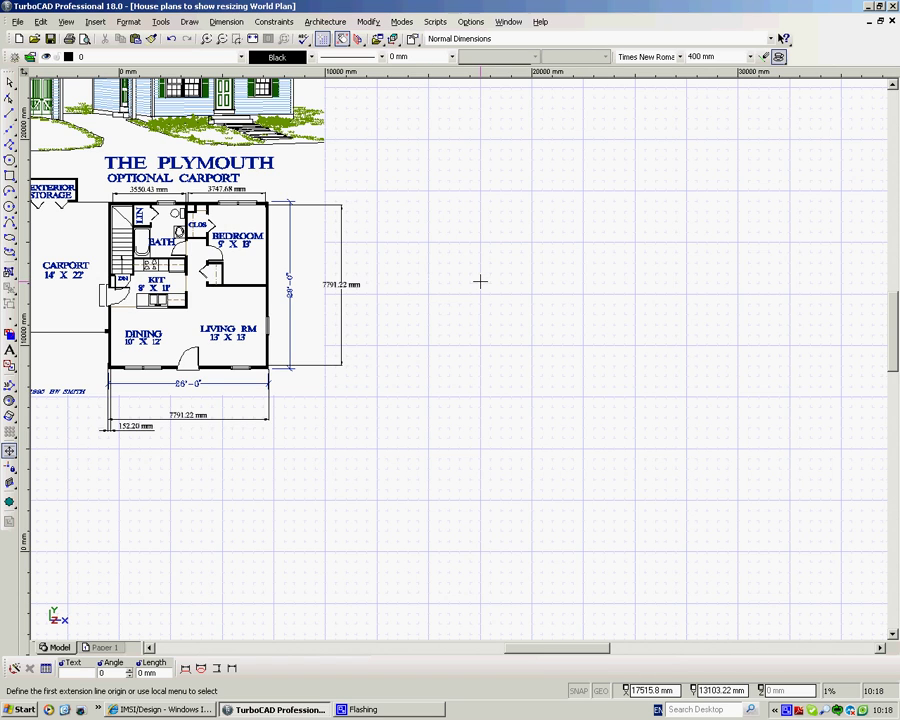
Switch to the Double Line tool and change its Separation from 100 to 150 mm
right_click(478, 276)
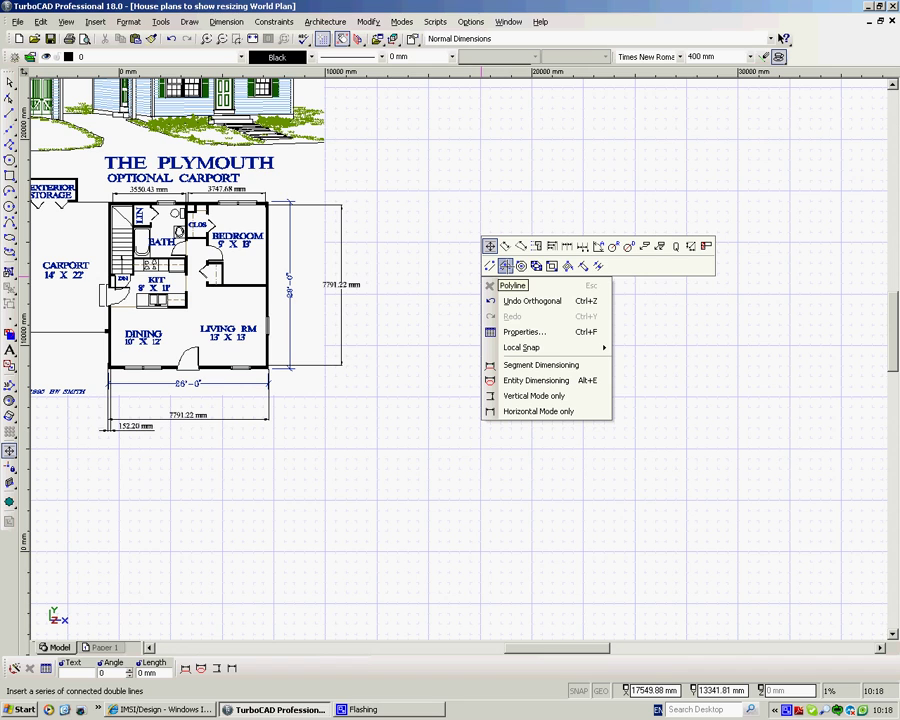
left_click(506, 265)
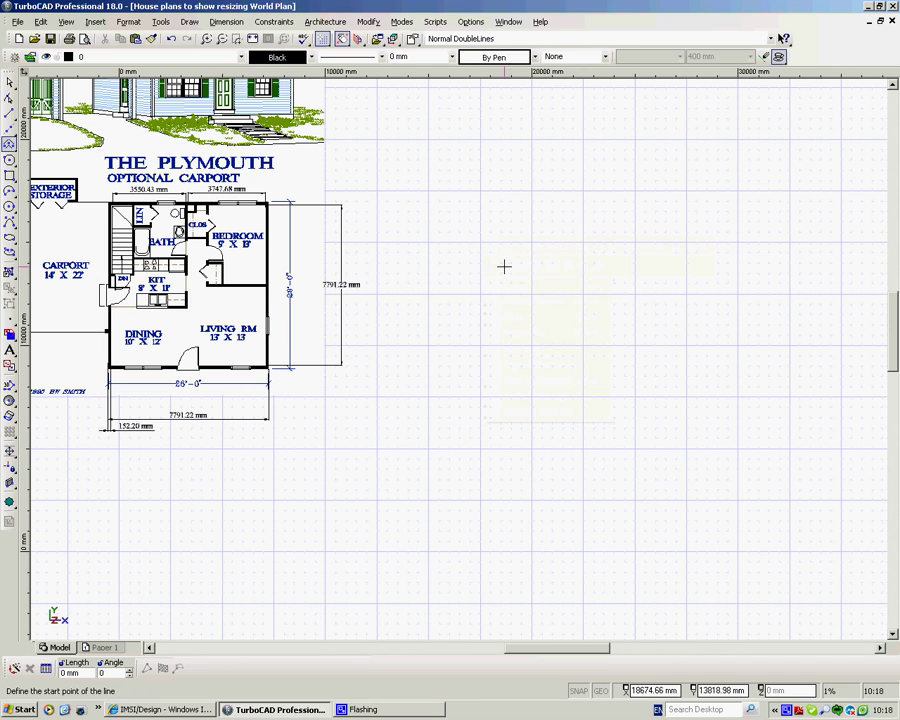
right_click(425, 275)
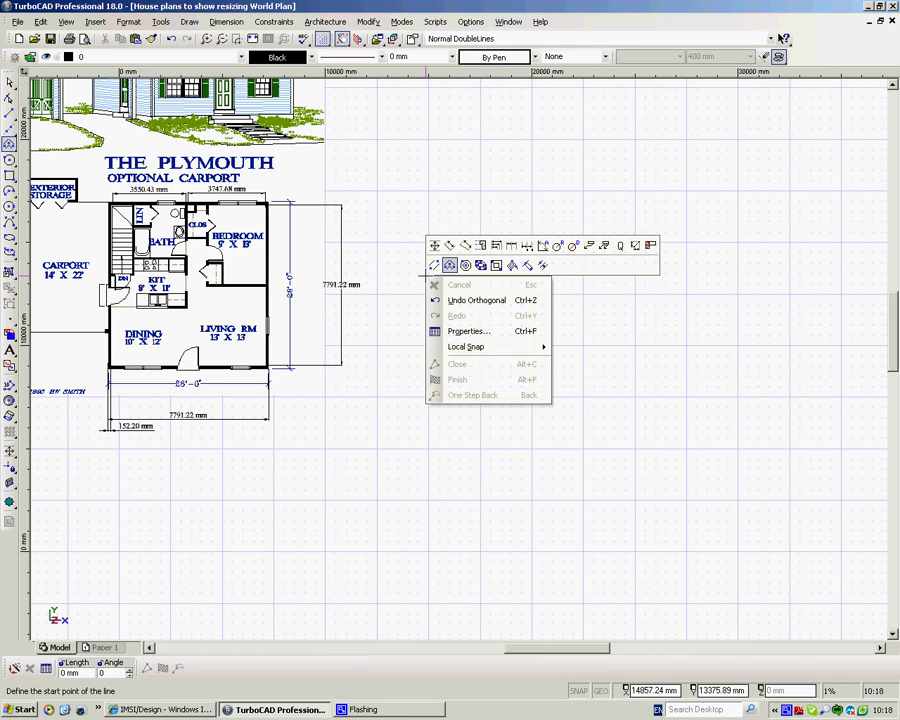
left_click(463, 330)
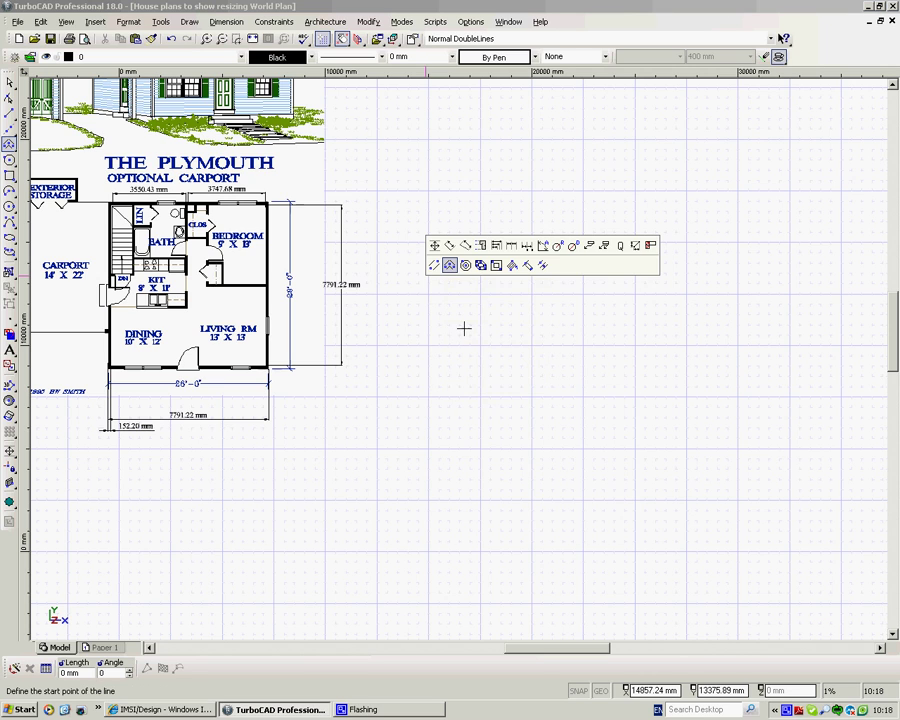
left_click(298, 245)
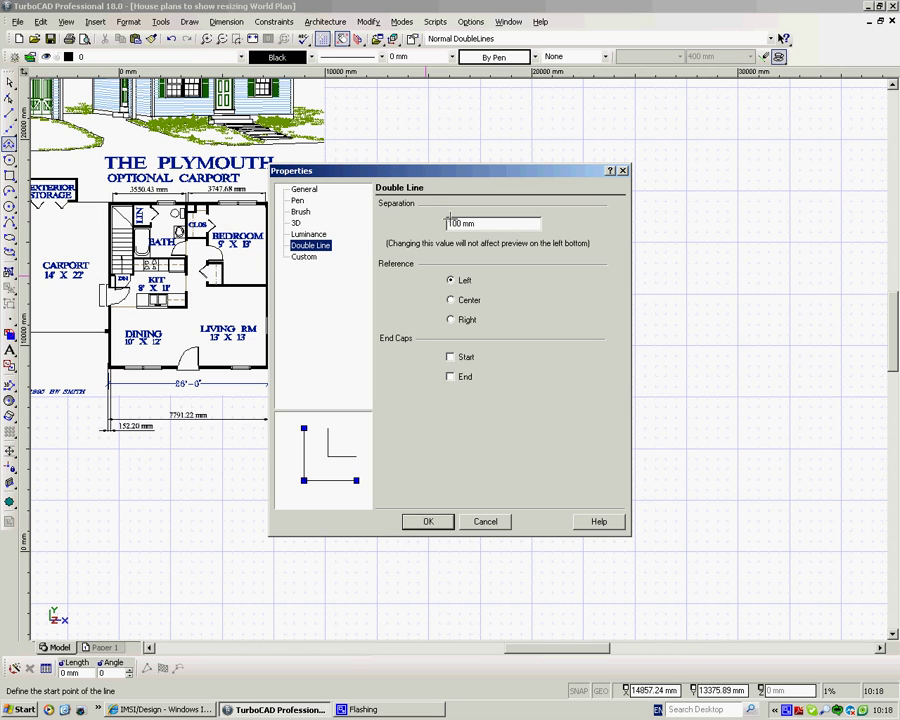
double_click(449, 223)
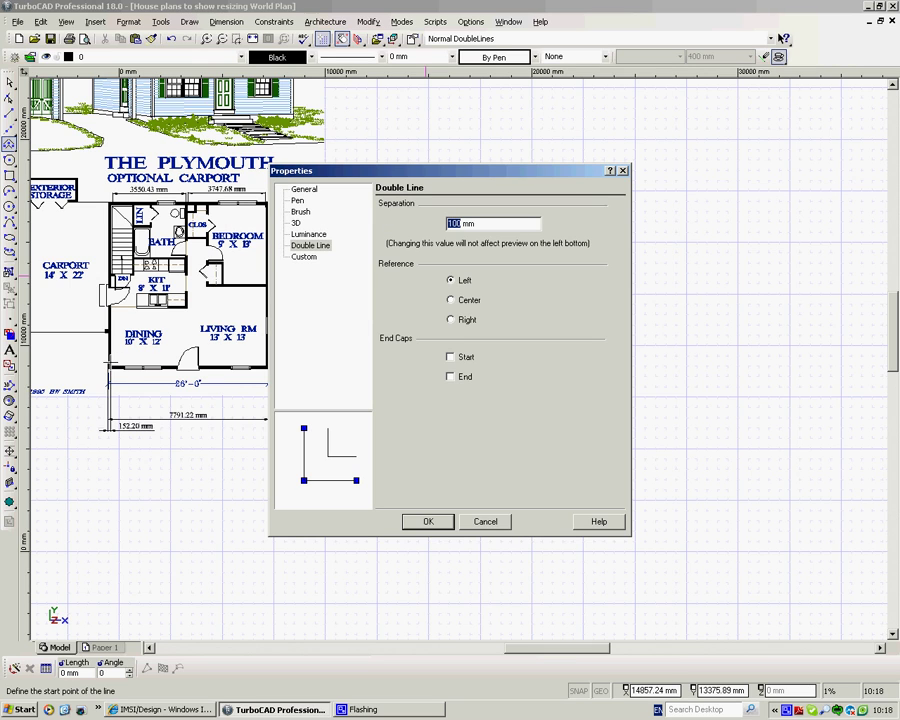
type("150")
Confirm the 150 mm separation and draw the first 7800 mm double-line wall upward at 90°
left_click(428, 519)
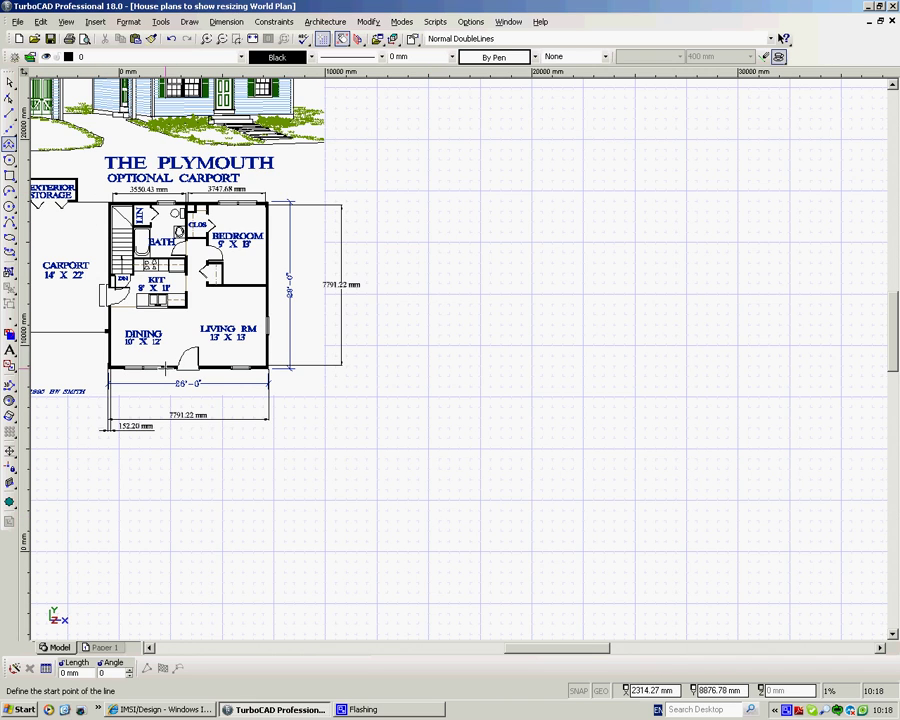
left_click(429, 397)
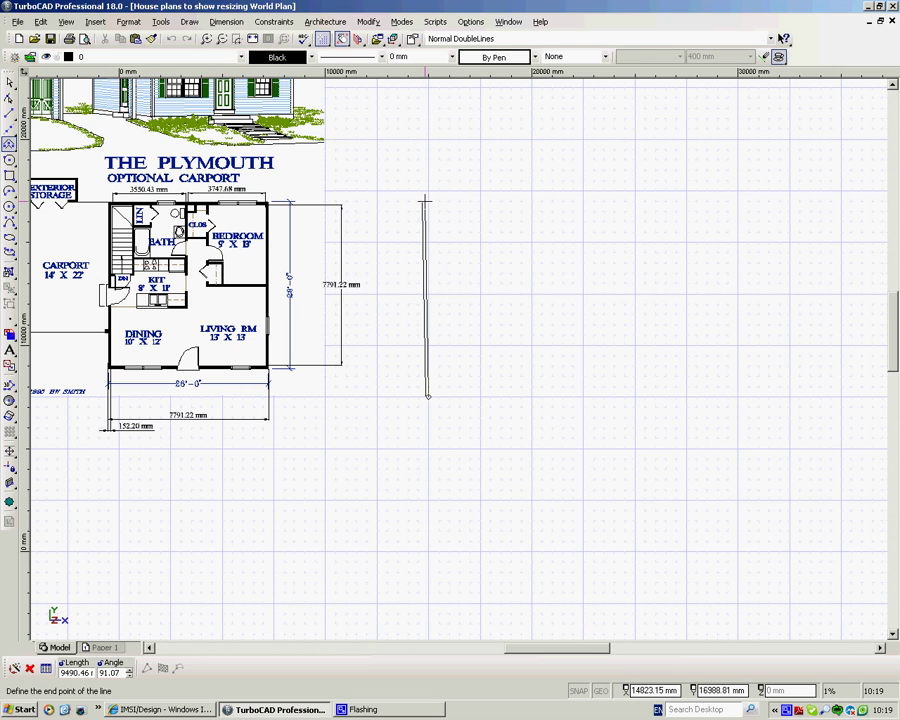
type("78")
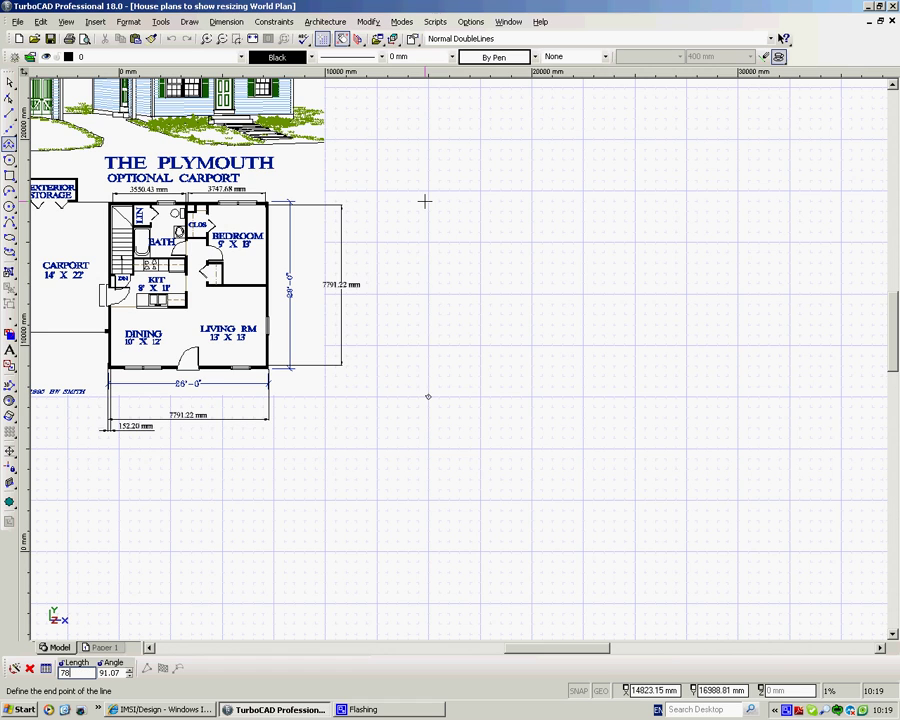
type("00")
key("Tab")
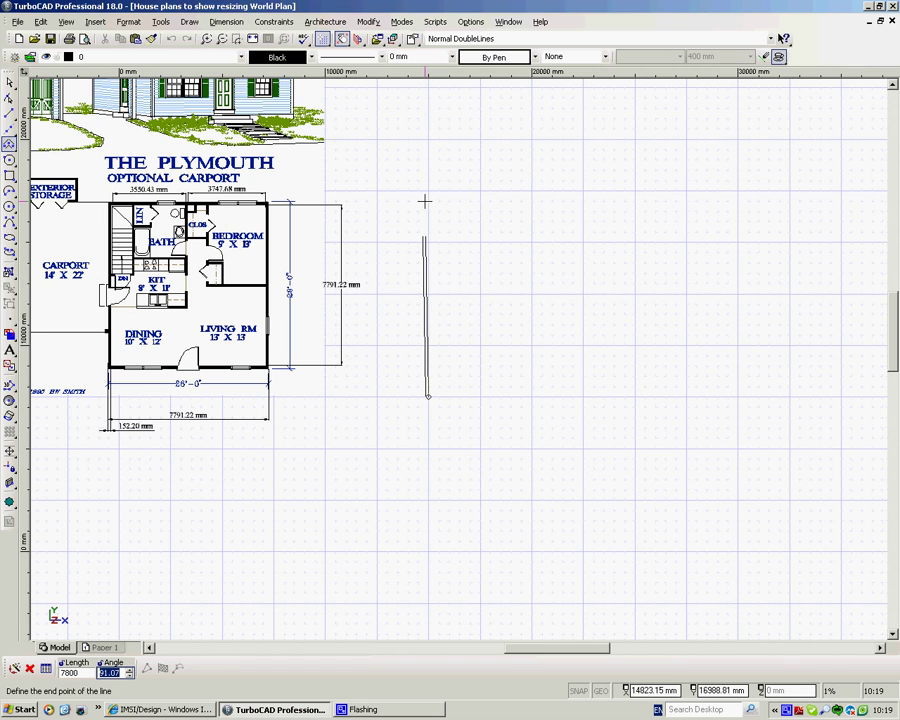
type("90")
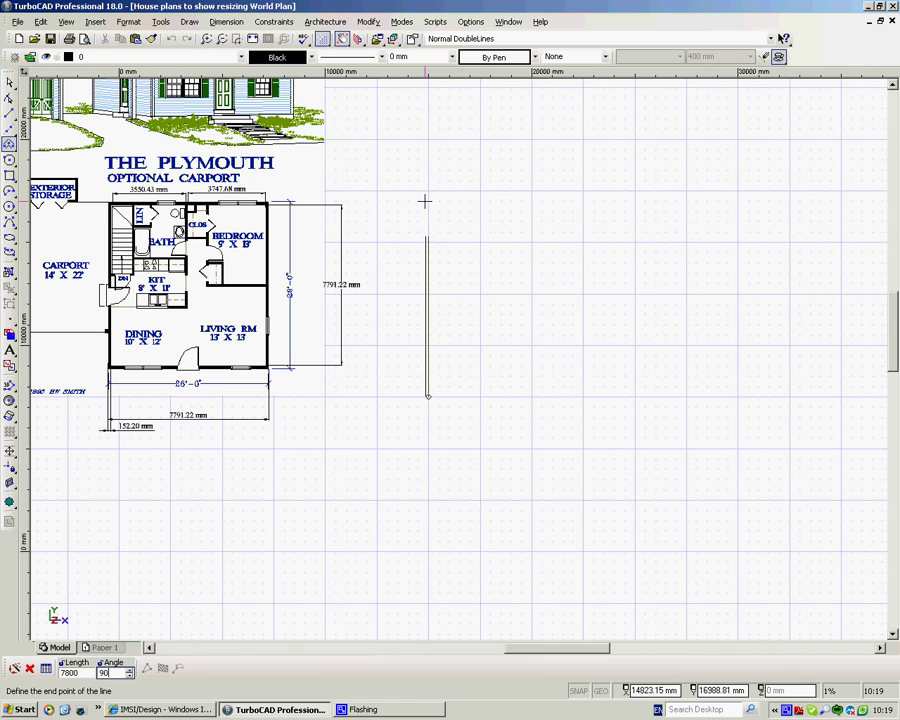
key("Return")
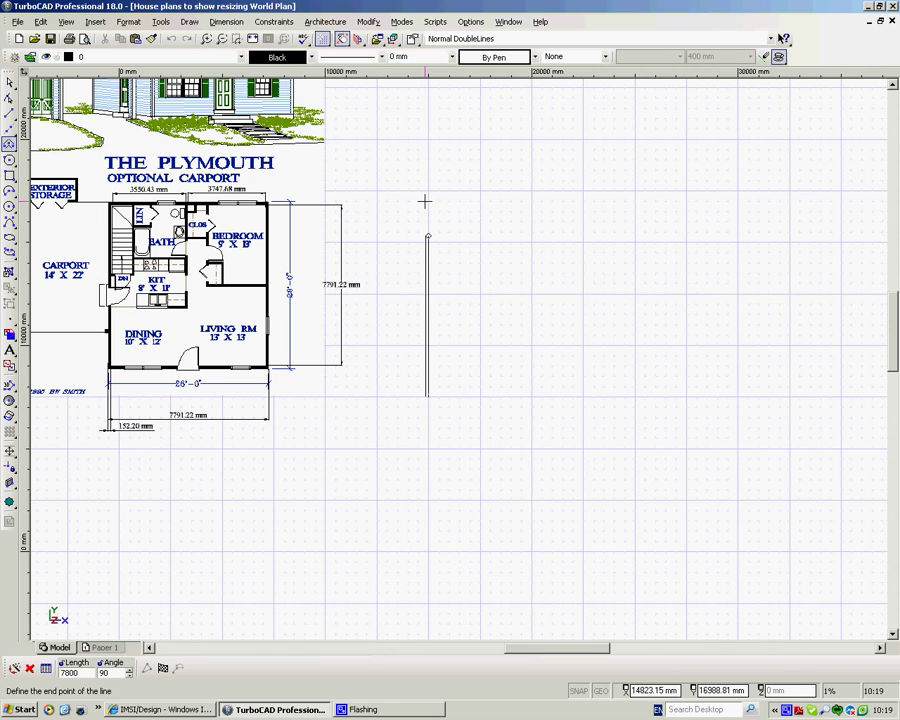
Add the 7500 mm wall at 0° and 7800 mm wall at 270°, then close the rectangle
key("Tab")
type("7500")
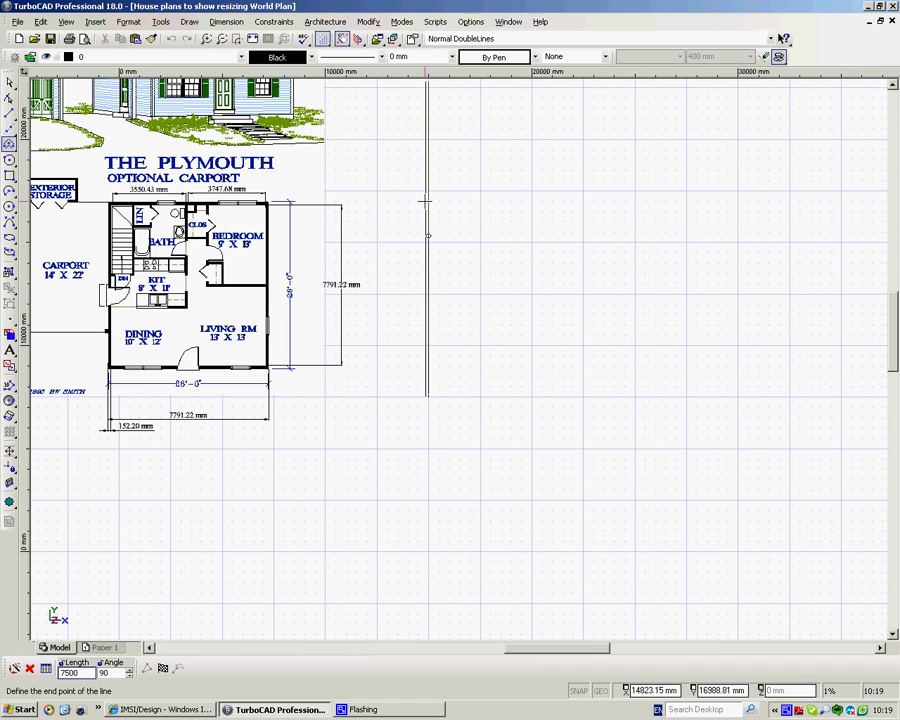
key("Tab")
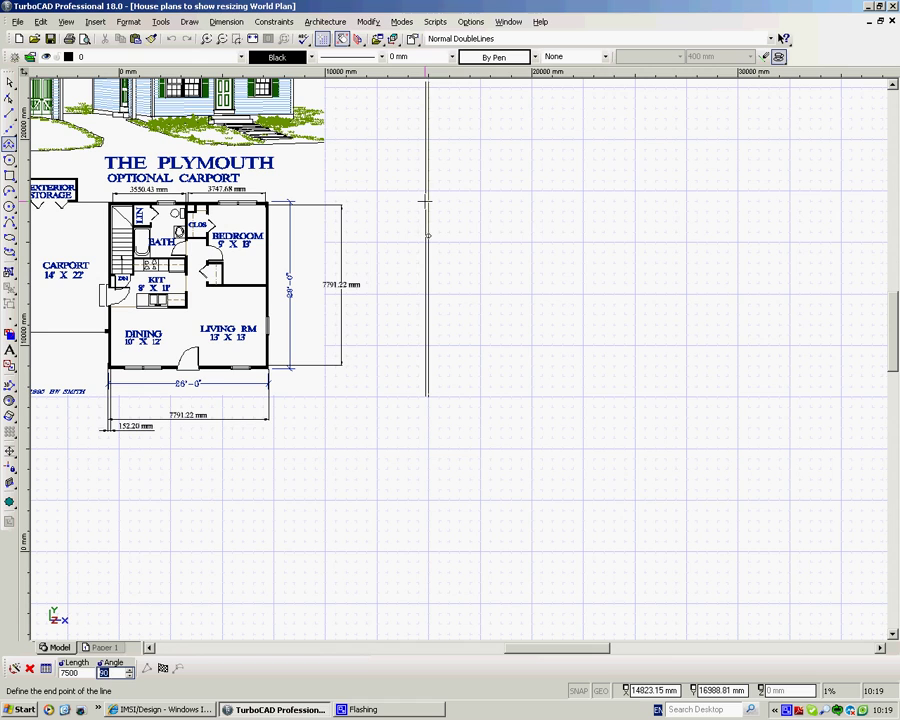
type("0")
key("Return")
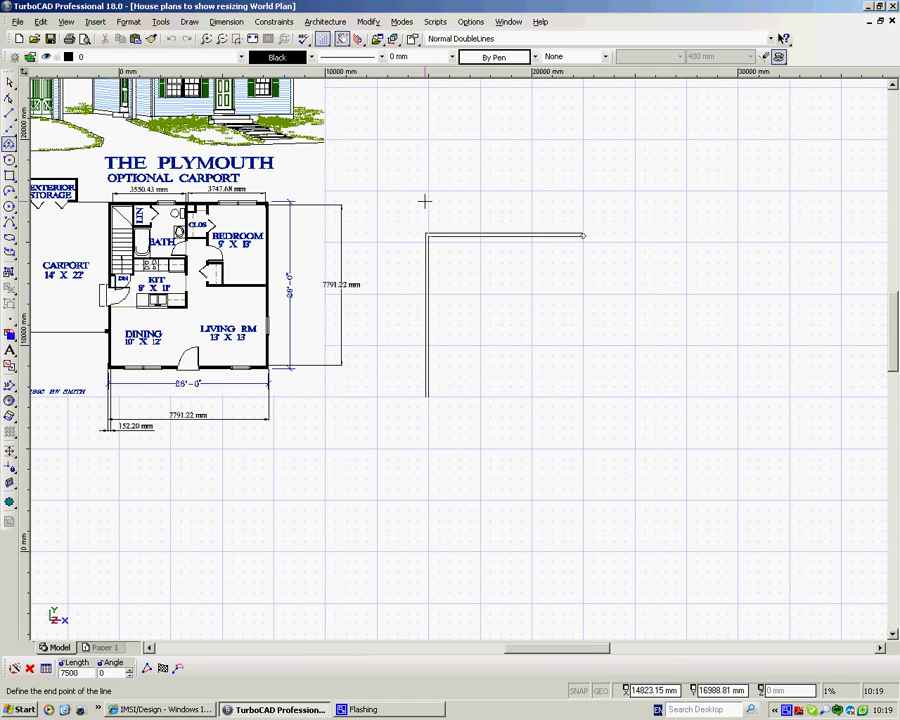
key("Tab")
type("7800")
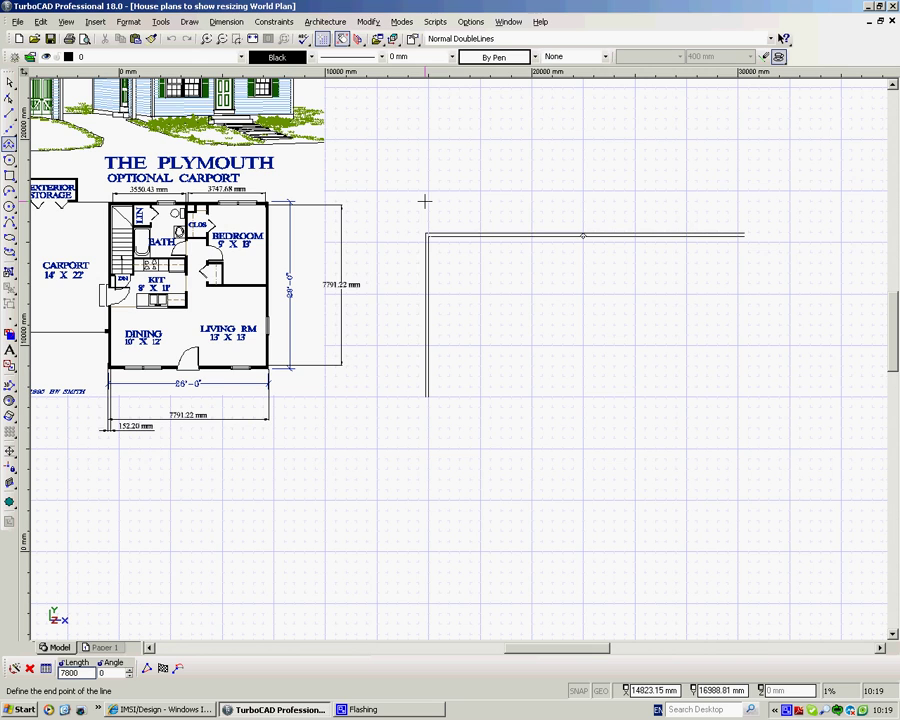
key("Tab")
type("2")
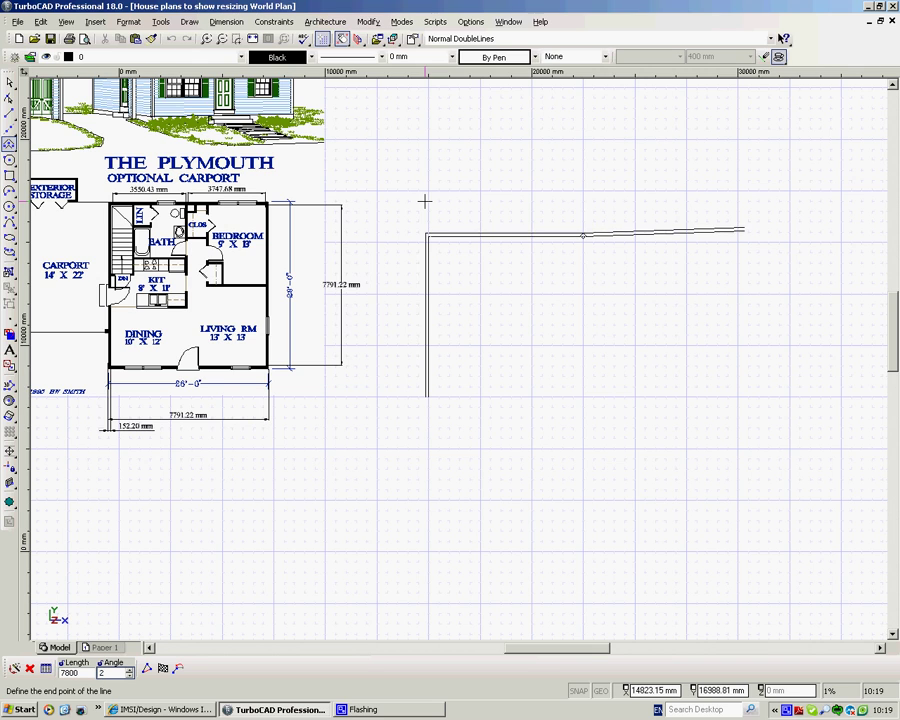
type("70")
key("Return")
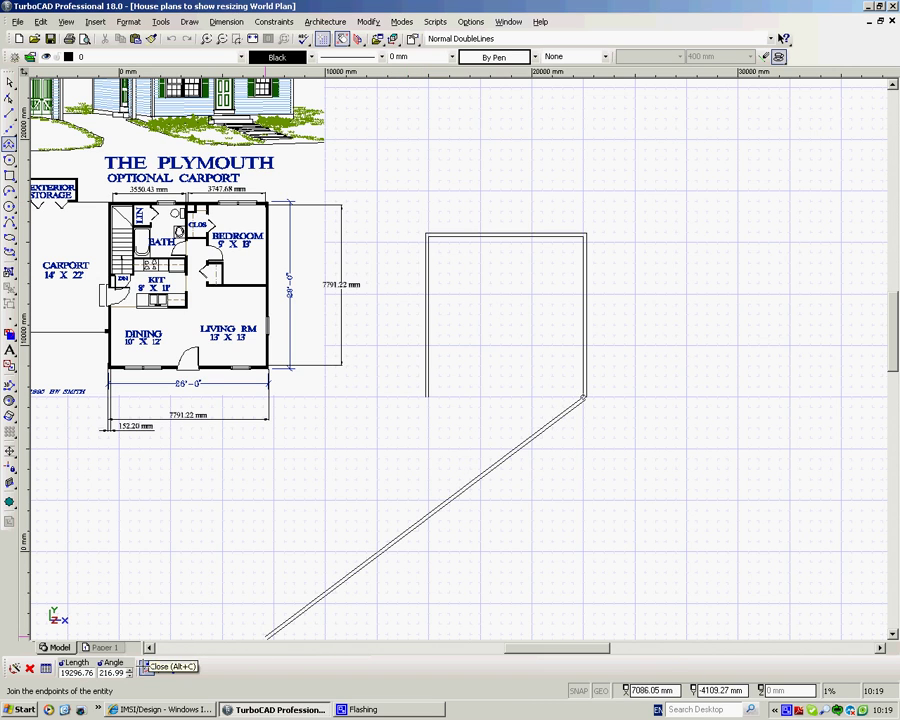
right_click(360, 391)
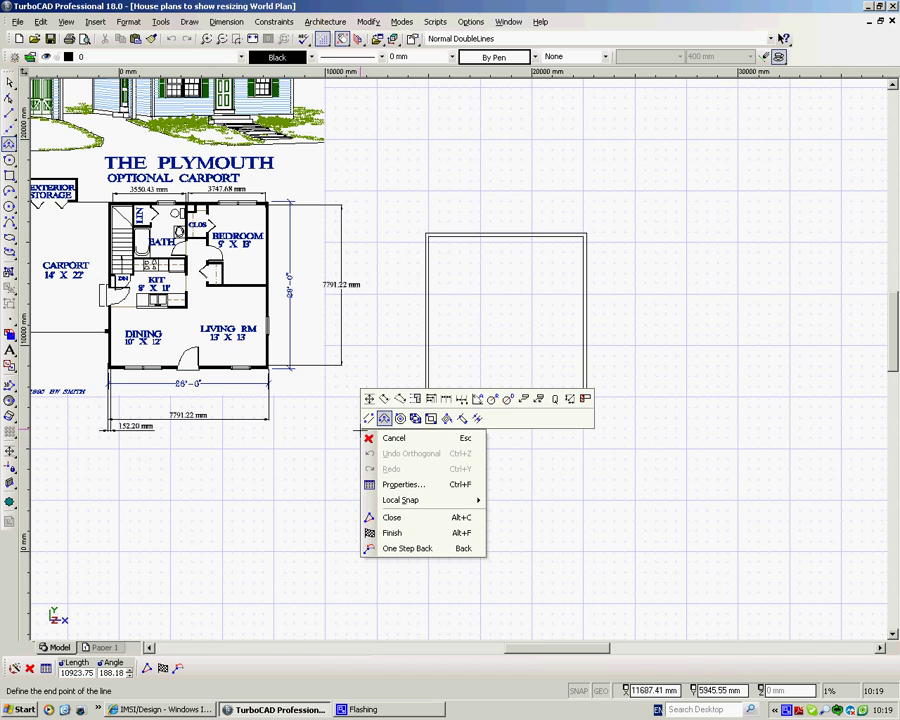
left_click(392, 516)
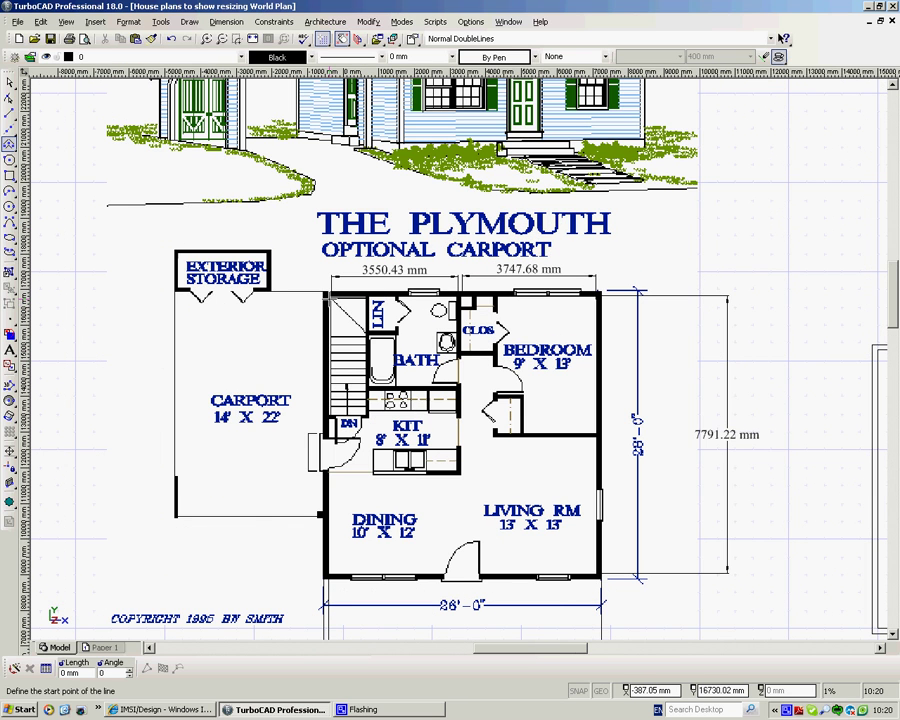
Cancel the stray line and place a 986.23 mm orthogonal dimension above the reference plan
left_click(339, 296)
right_click(349, 315)
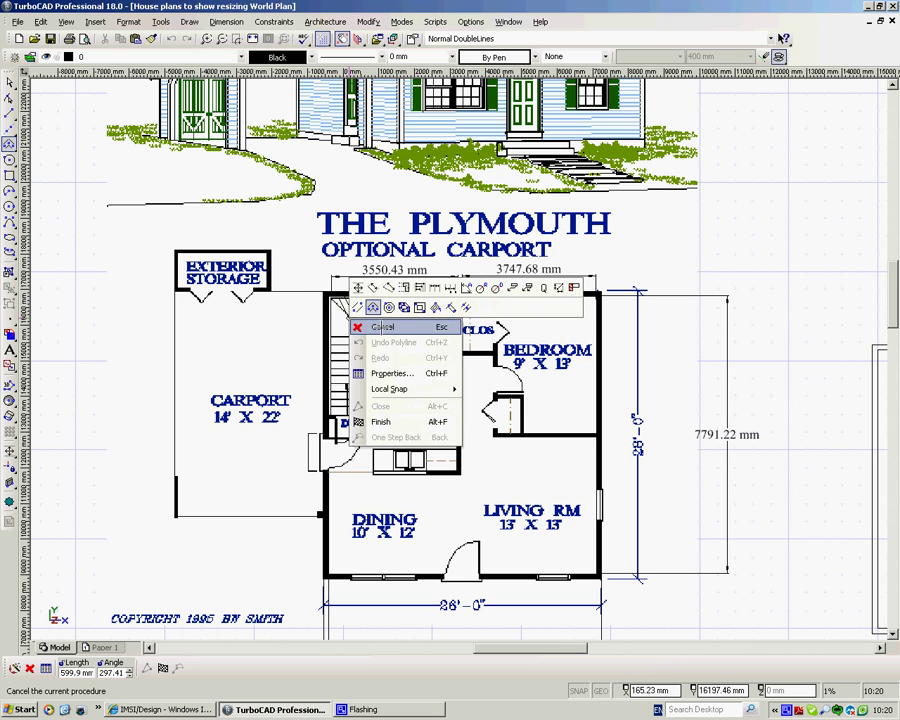
left_click(380, 325)
right_click(321, 291)
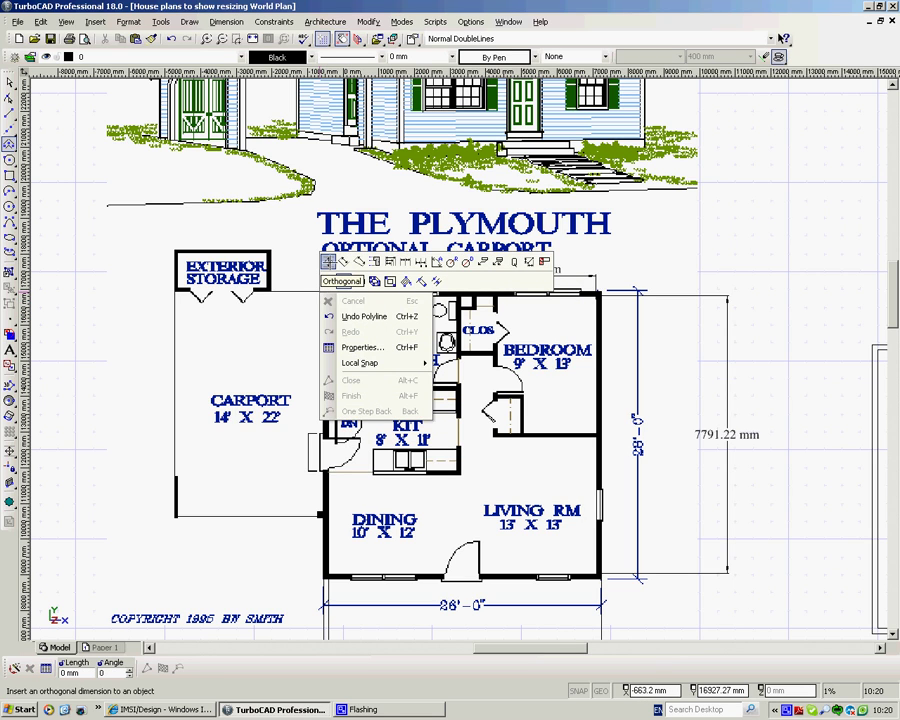
left_click(343, 281)
left_click(331, 296)
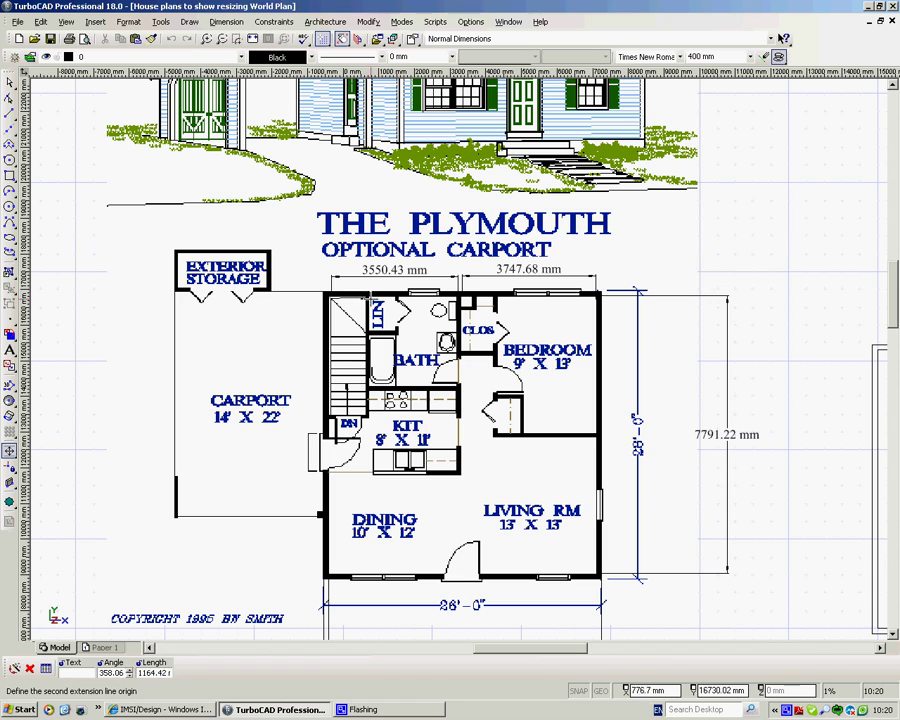
left_click(357, 296)
left_click(357, 178)
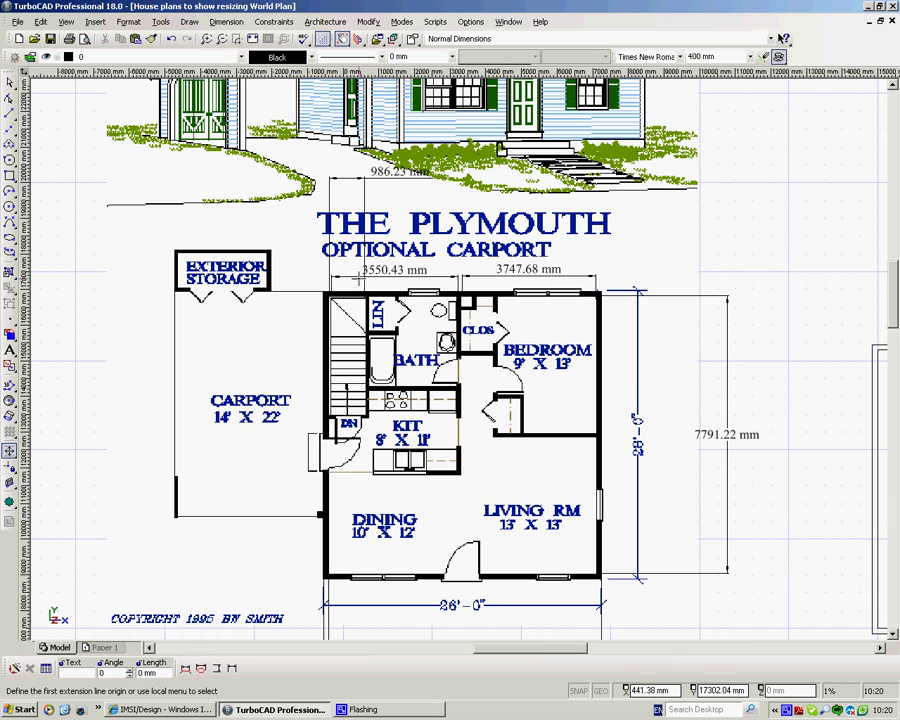
Add a 2442.70 mm dimension above the plan and a 4856.99 mm vertical dimension beside it
scroll(418, 206, "down", 2)
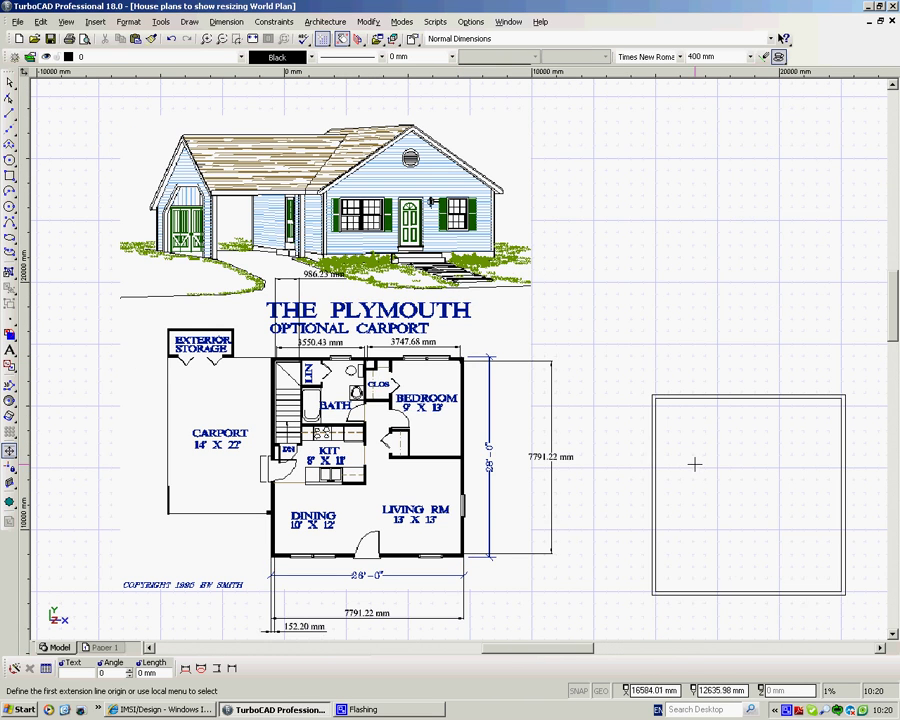
scroll(690, 464, "down", 1)
scroll(458, 359, "up", 1)
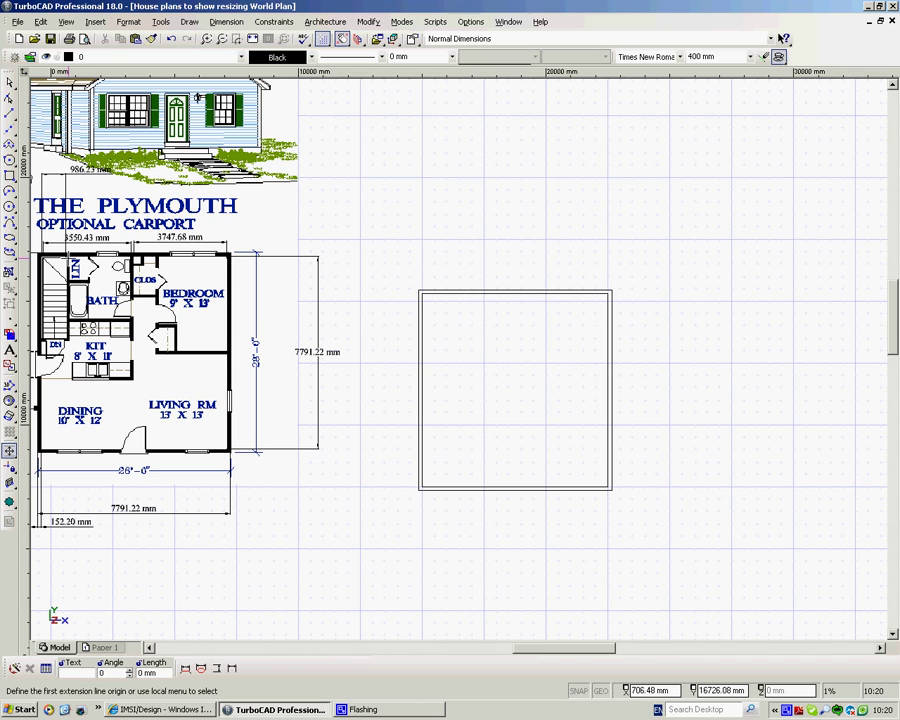
left_click(69, 181)
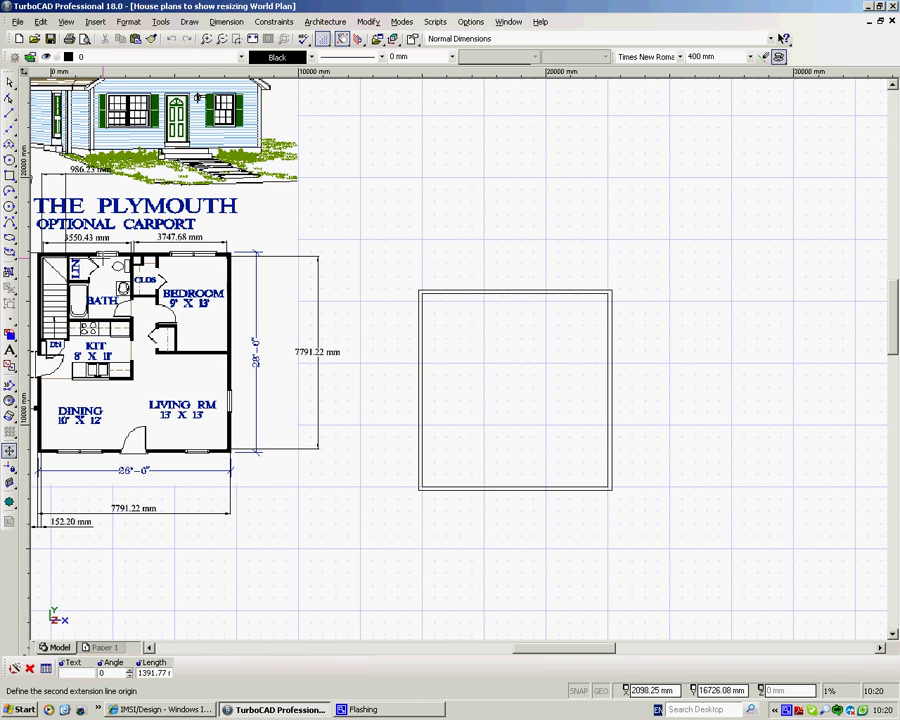
left_click(128, 257)
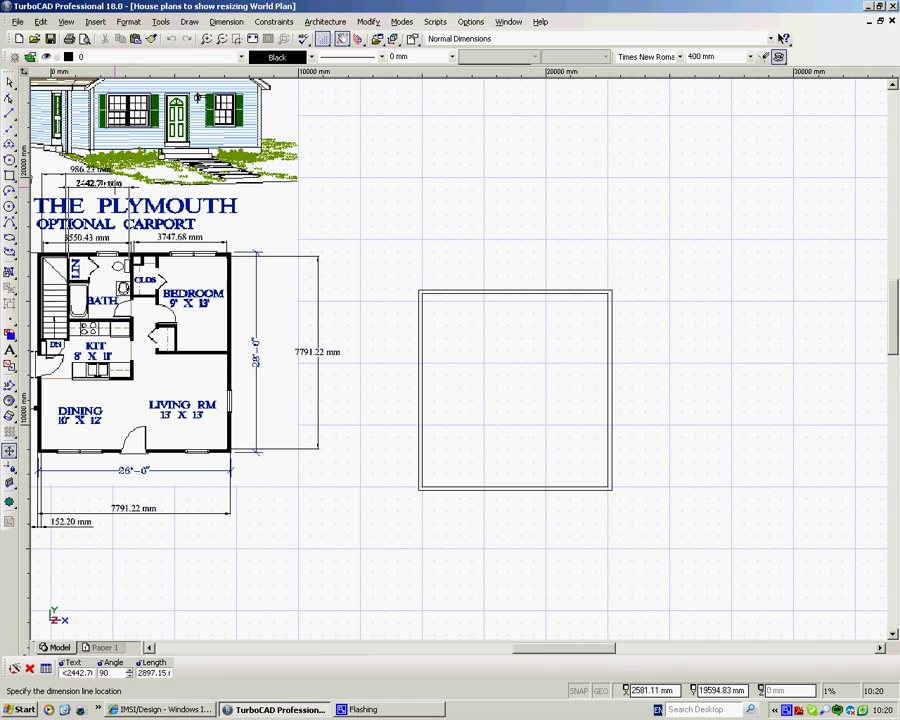
left_click(113, 189)
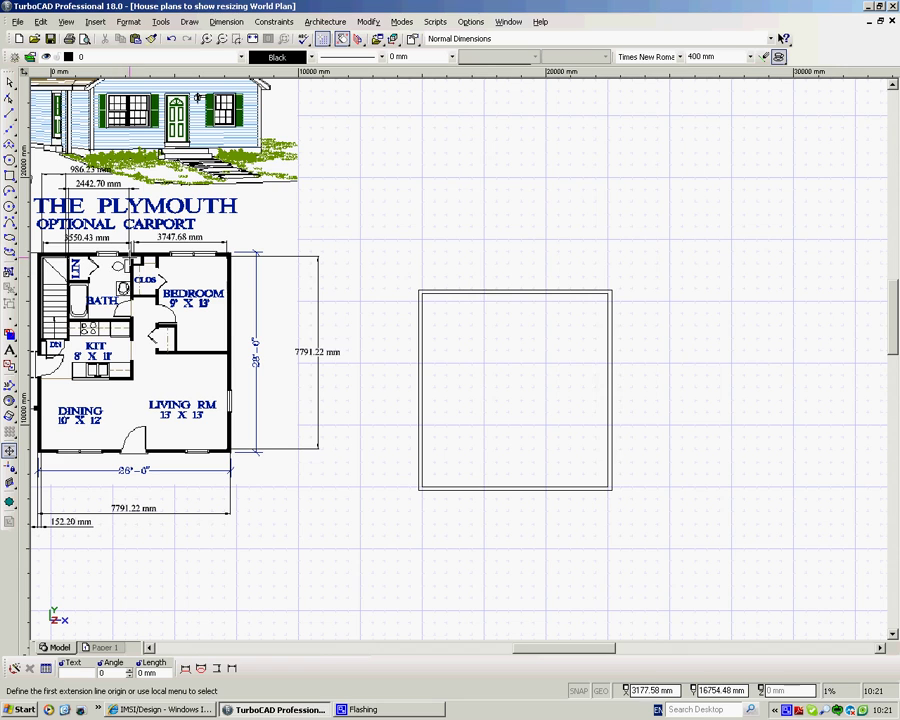
left_click(504, 487)
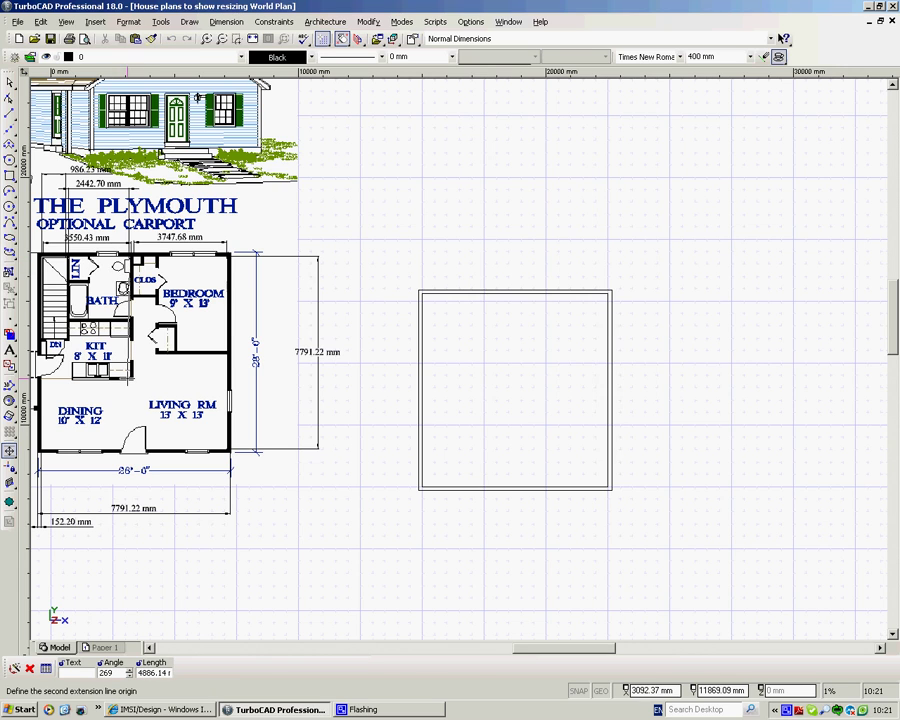
left_click(231, 378)
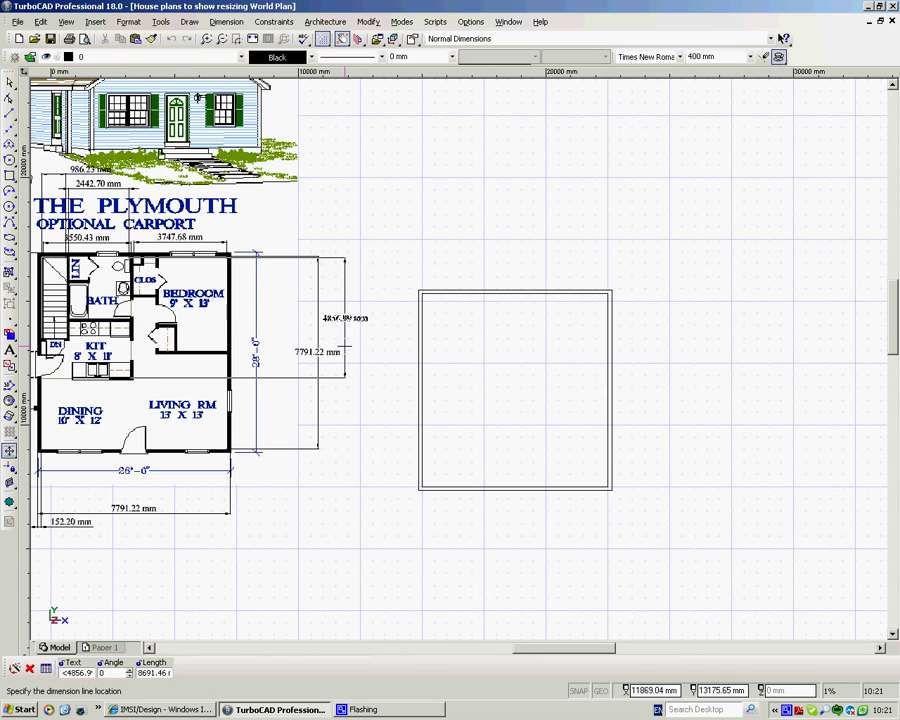
left_click(349, 342)
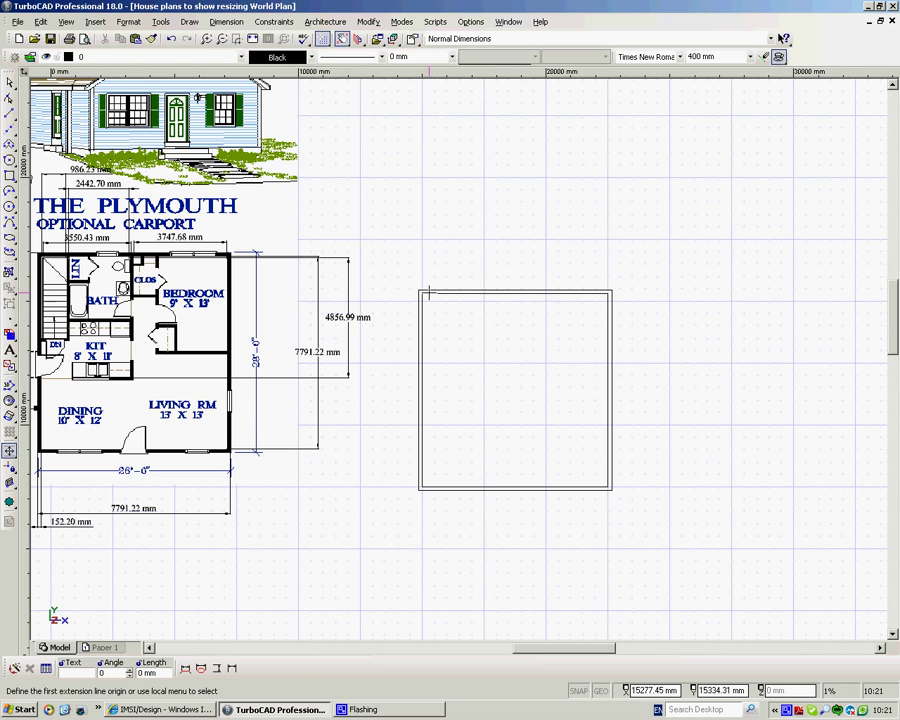
Switch back to Double Line and start a wall at the rectangle's top-left corner, 4900 mm at 270°
right_click(446, 176)
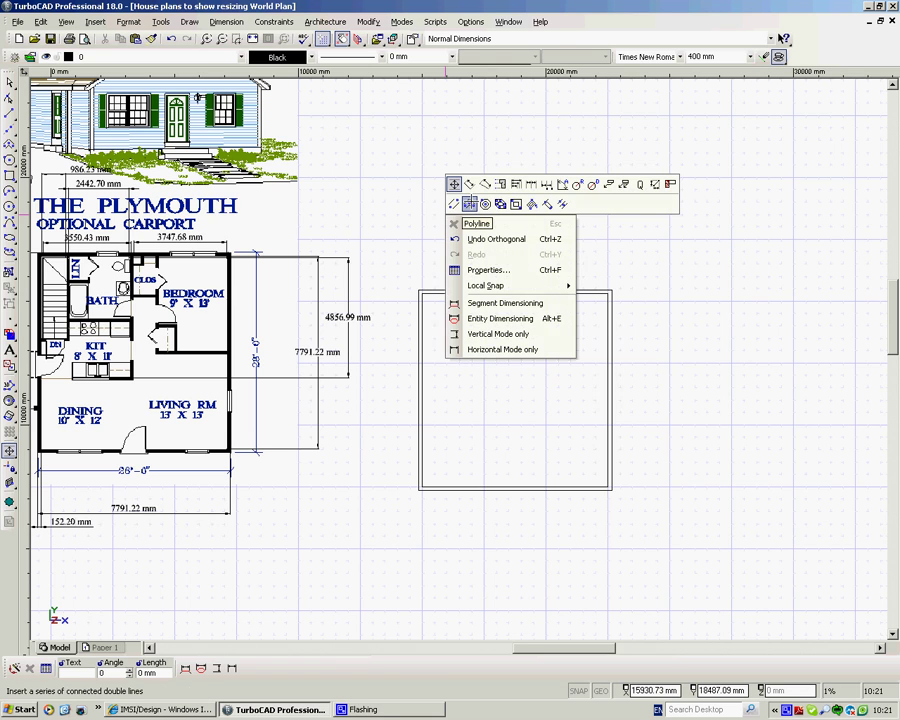
left_click(469, 203)
scroll(428, 300, "up", 2)
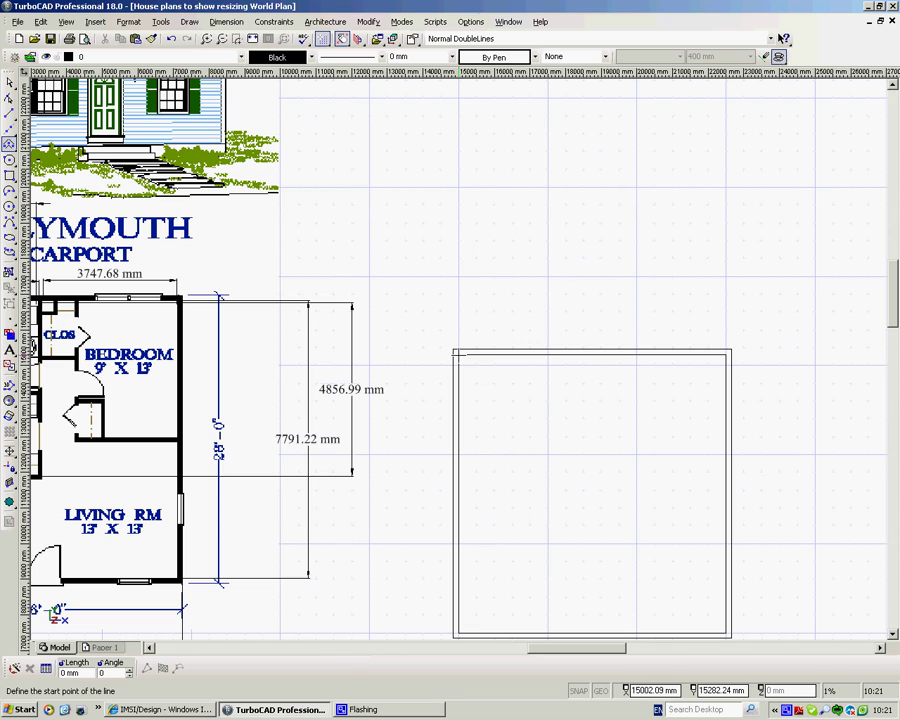
left_click(457, 352)
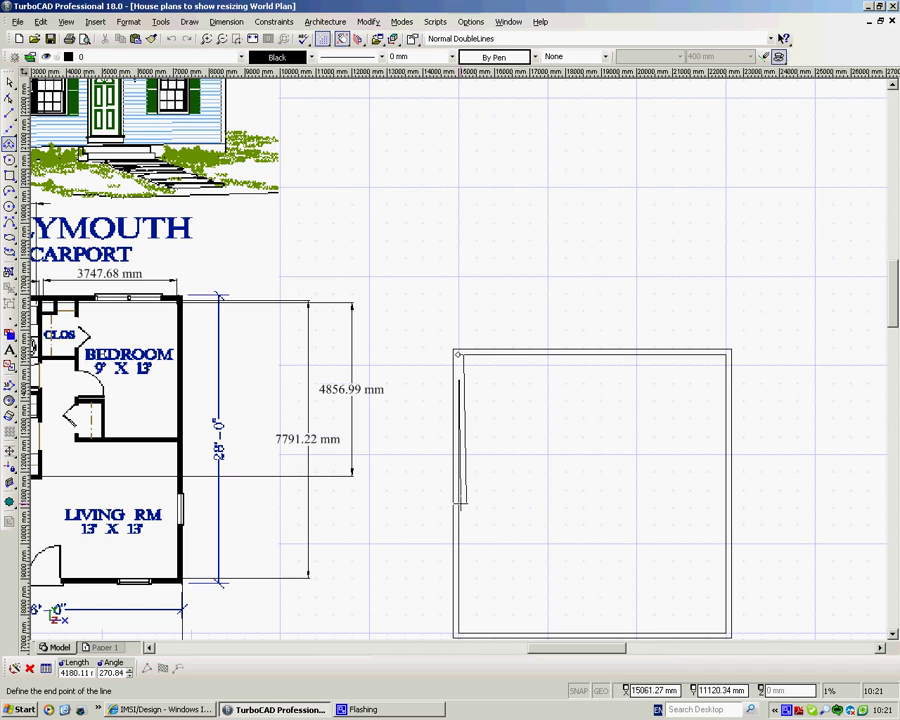
key("Tab")
type("4900")
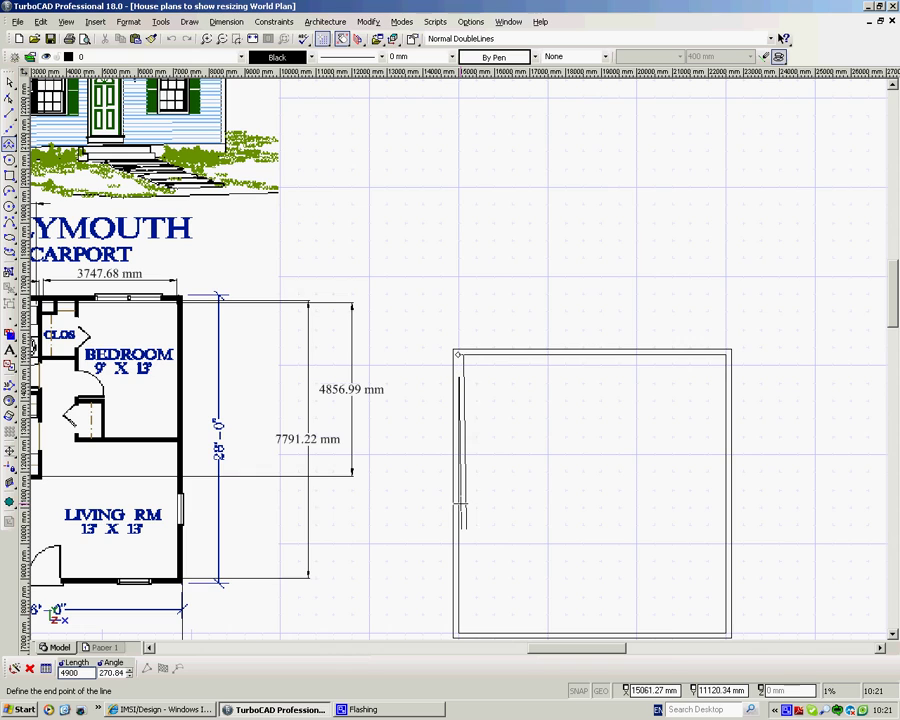
key("Tab")
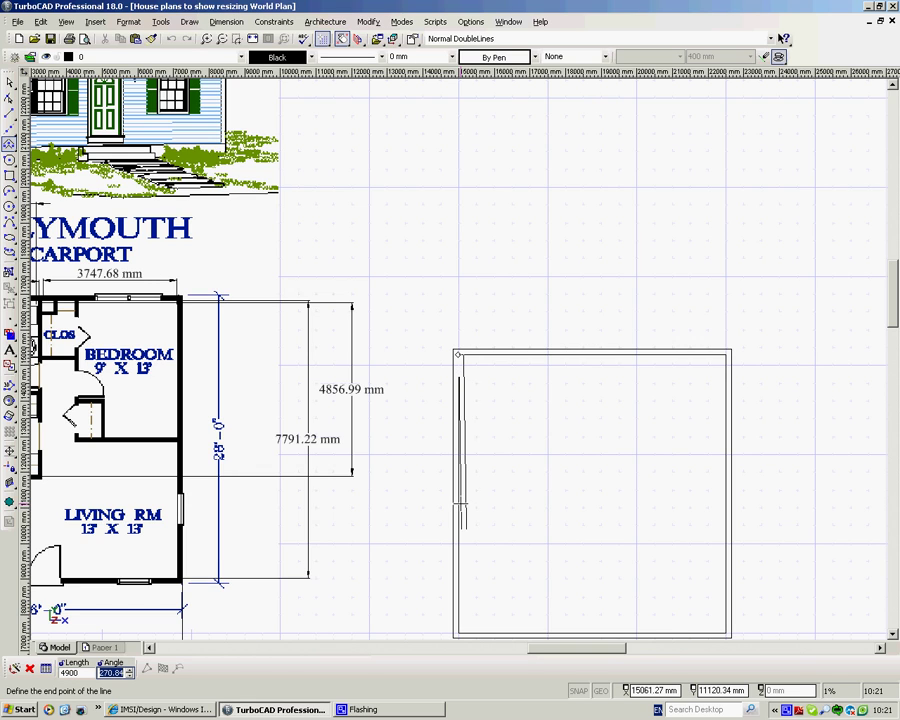
type("27")
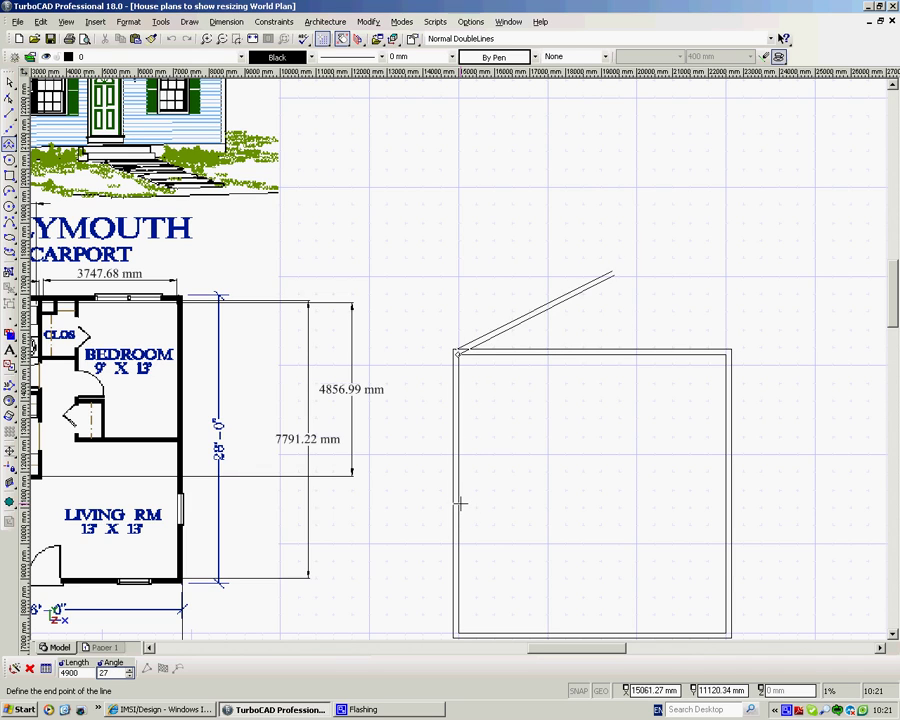
type("0")
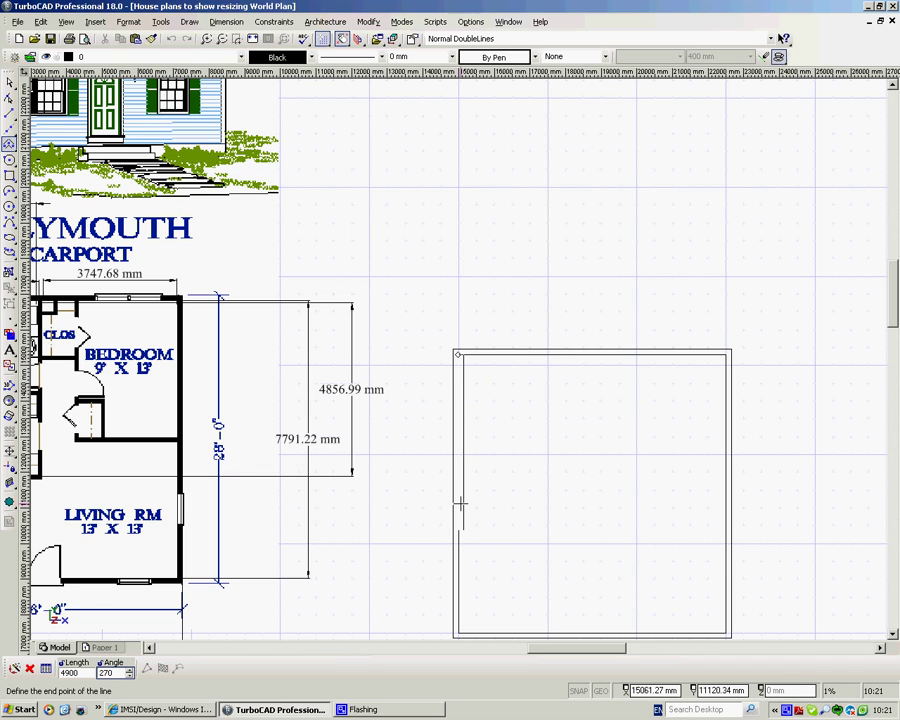
key("Tab")
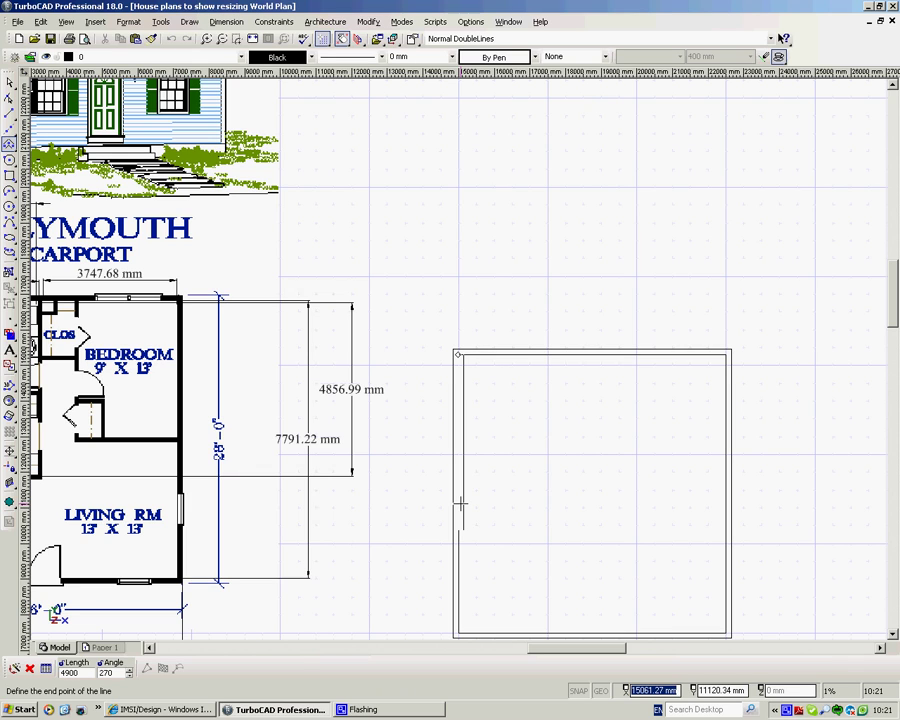
Commit a 2500 mm double-line segment at 0° along the top wall
type("2500")
key("Tab")
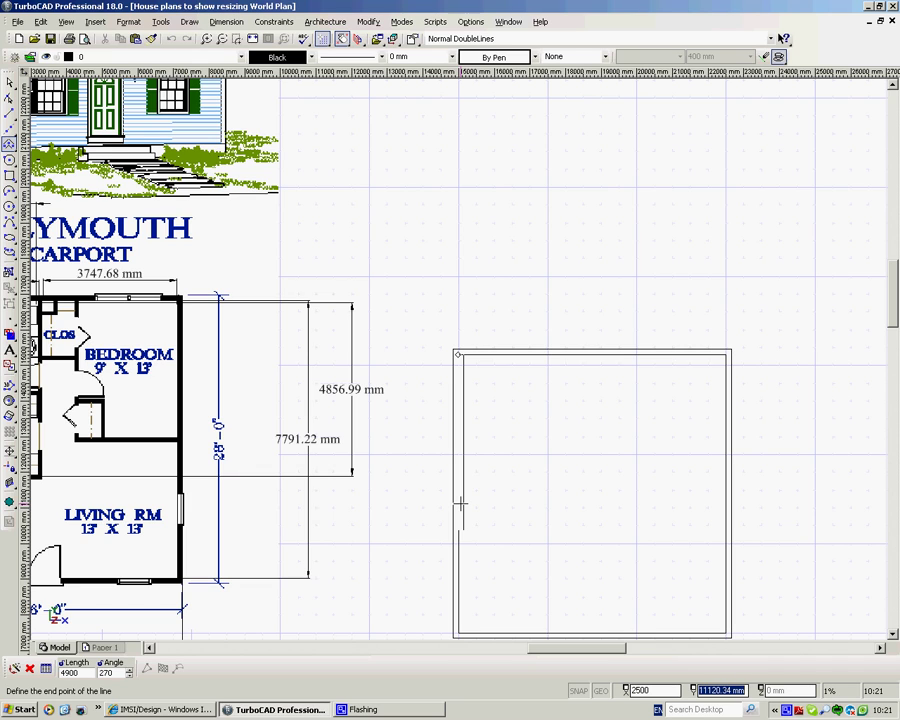
key("Tab")
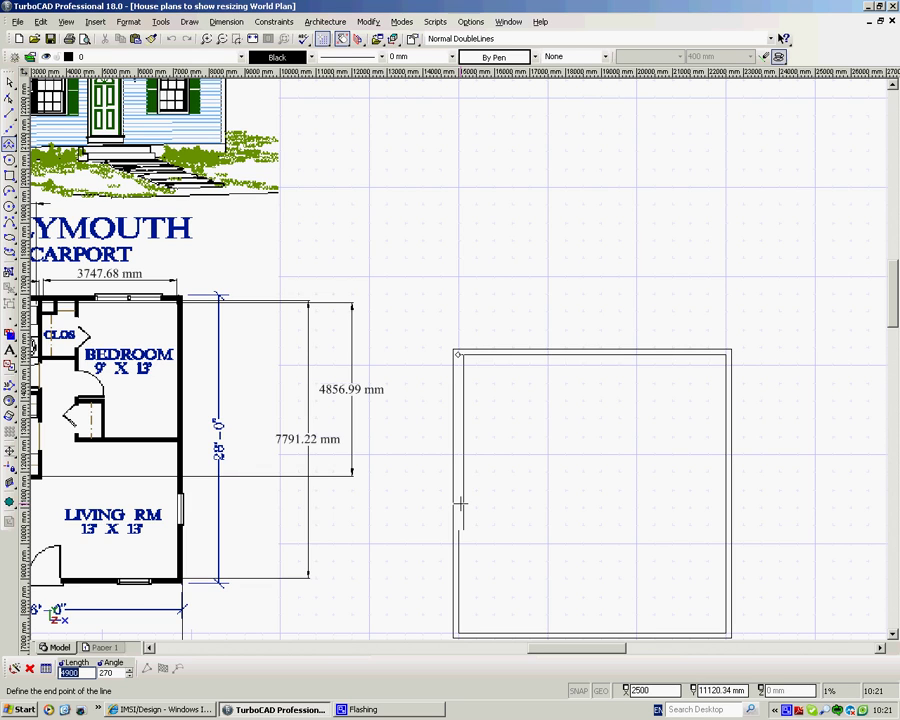
type("2500")
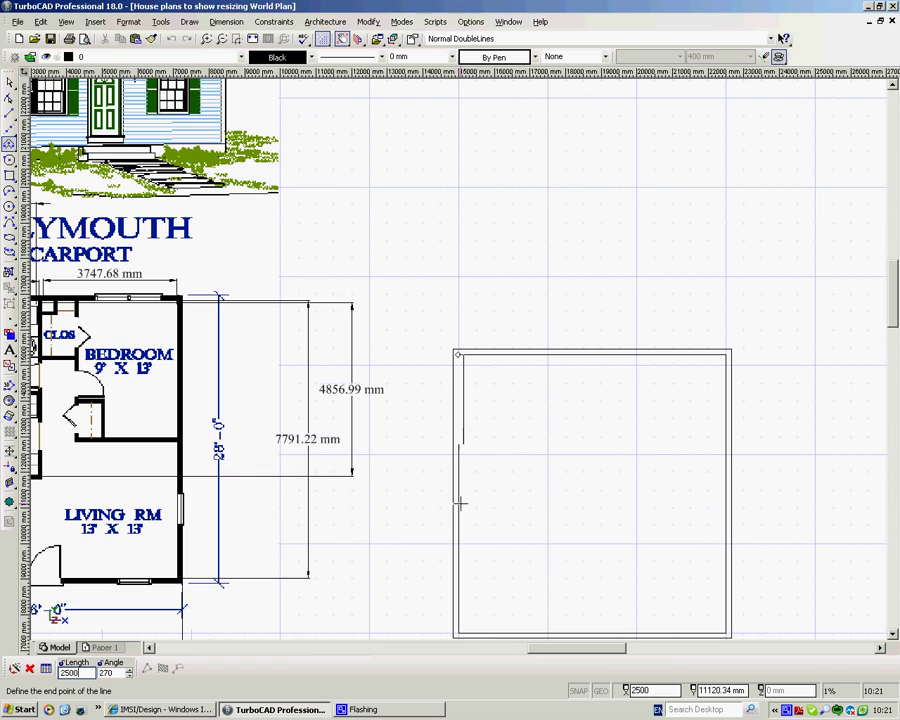
key("Tab")
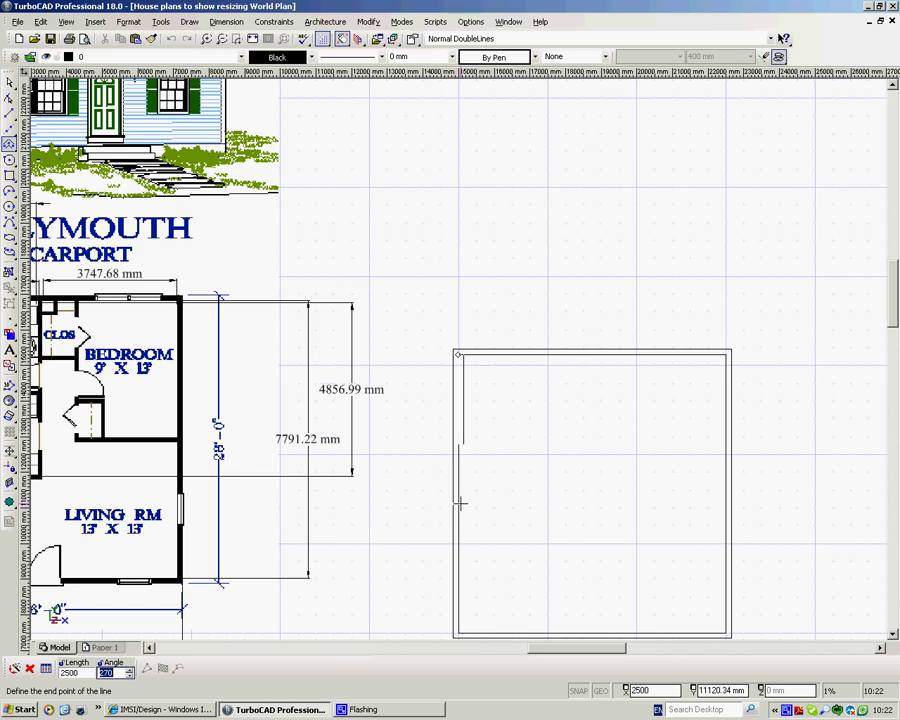
type("0")
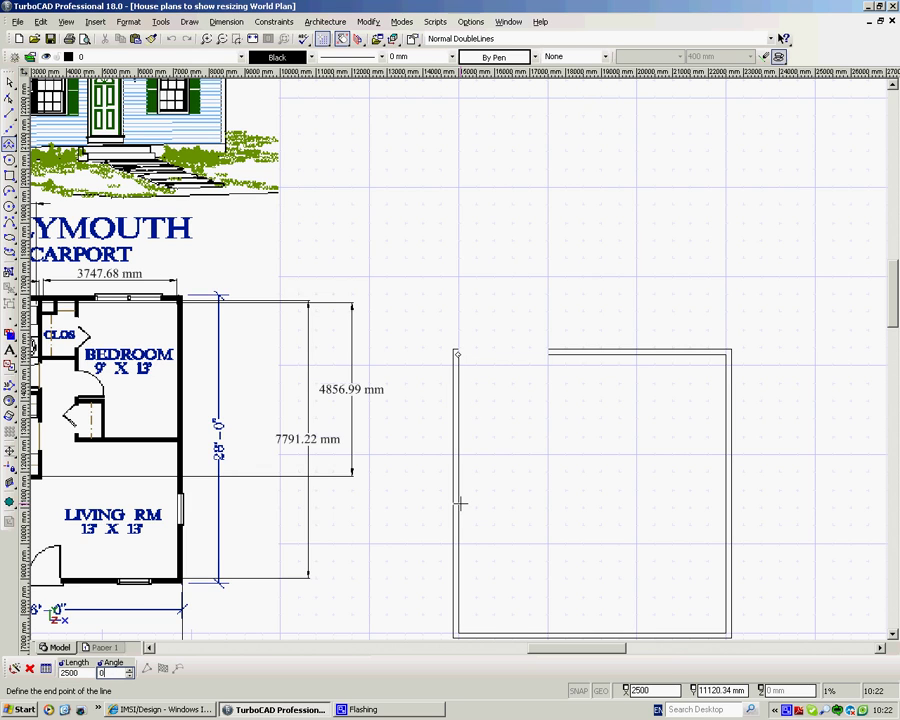
key("Return")
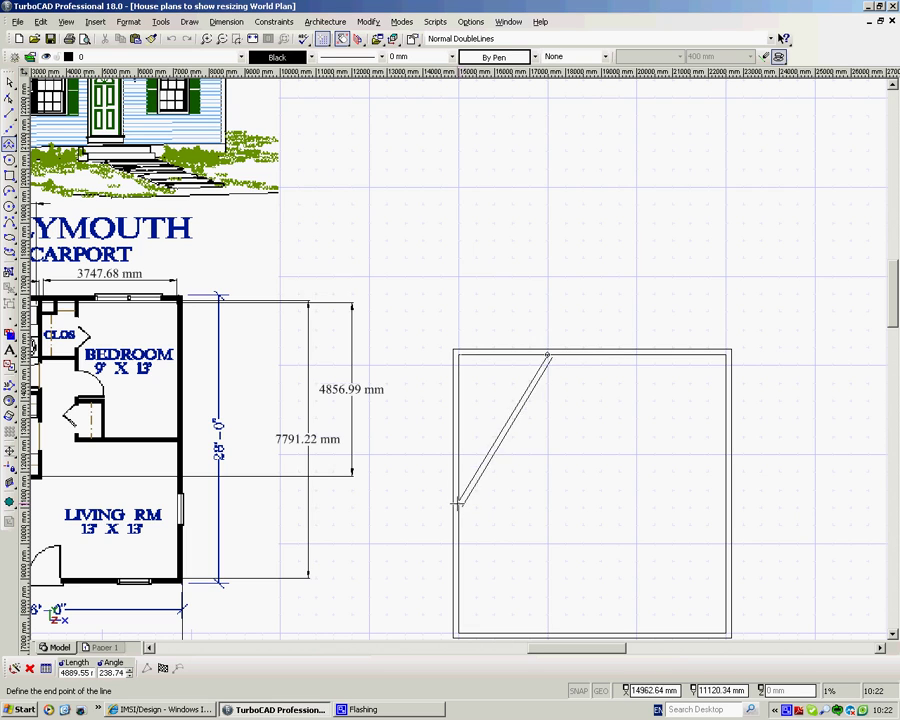
Cancel the double line, undo the 4856.99 mm dimension, and switch Double Line to polyline mode
right_click(505, 432)
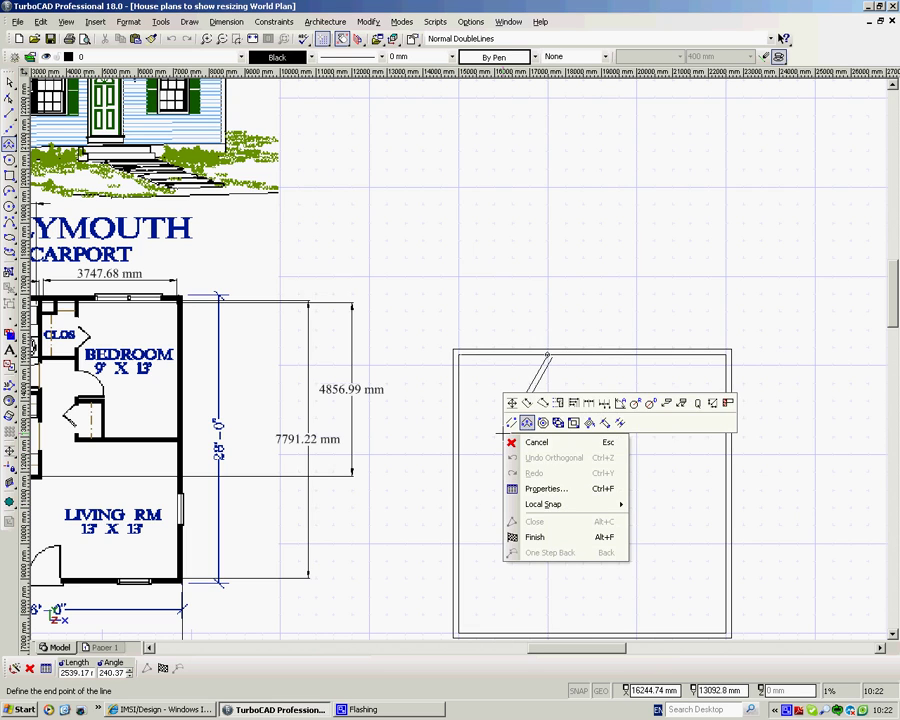
left_click(535, 441)
right_click(535, 441)
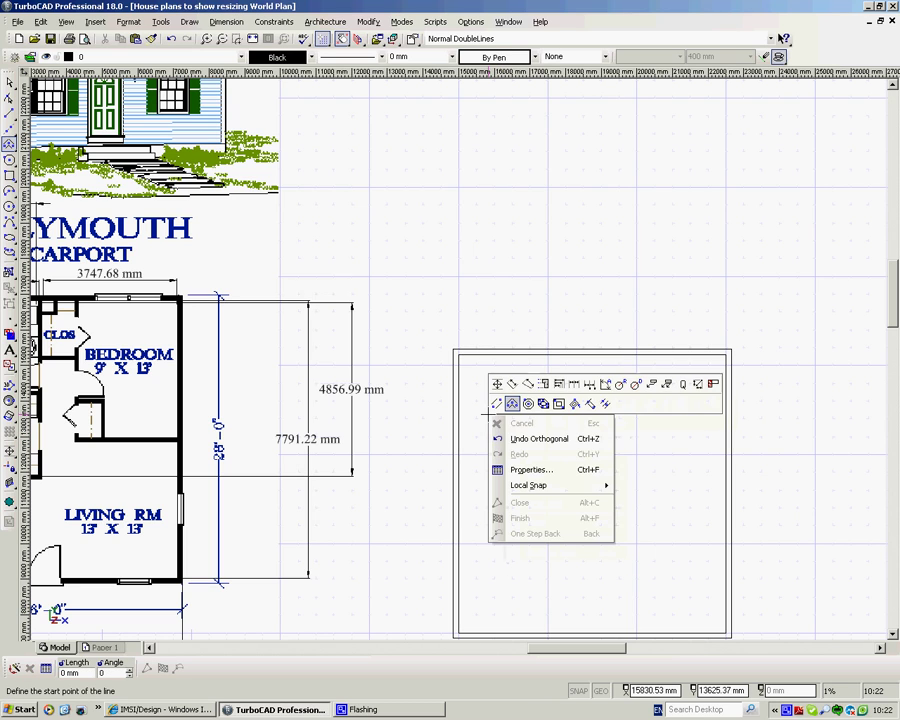
left_click(530, 378)
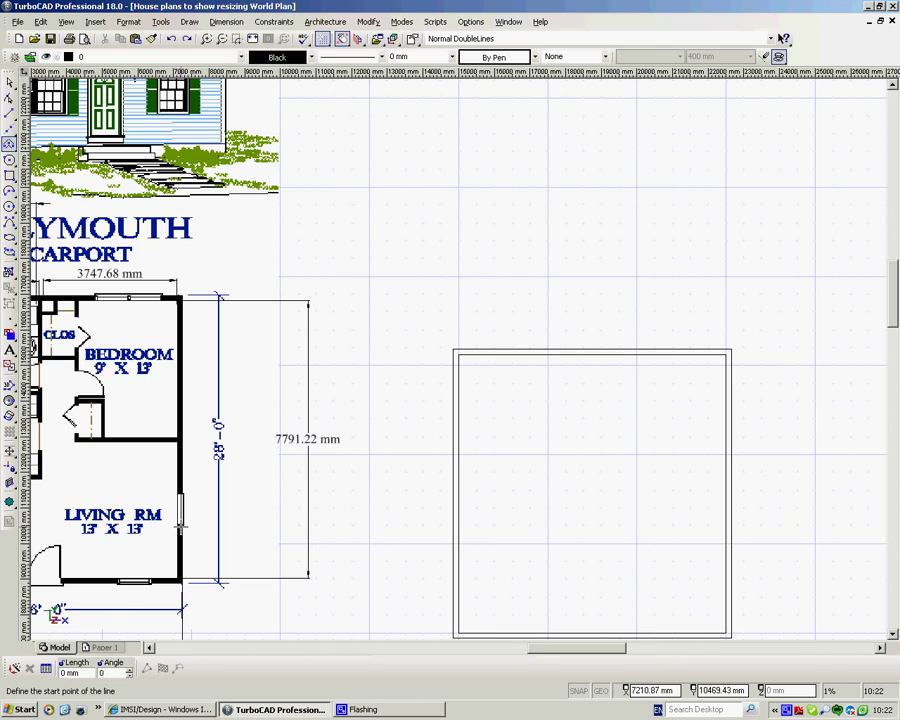
right_click(388, 231)
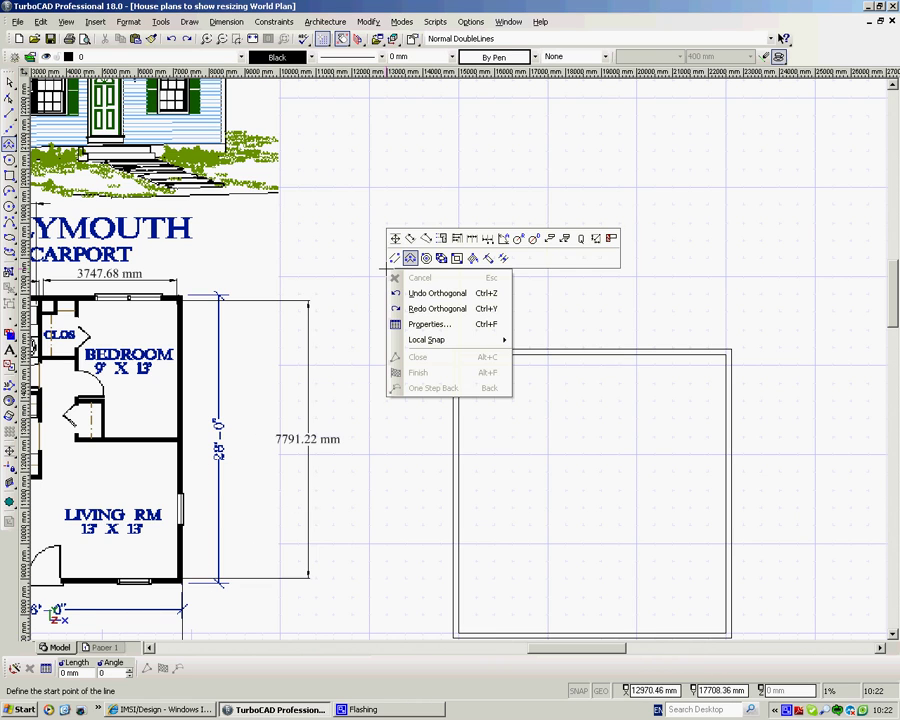
left_click(417, 277)
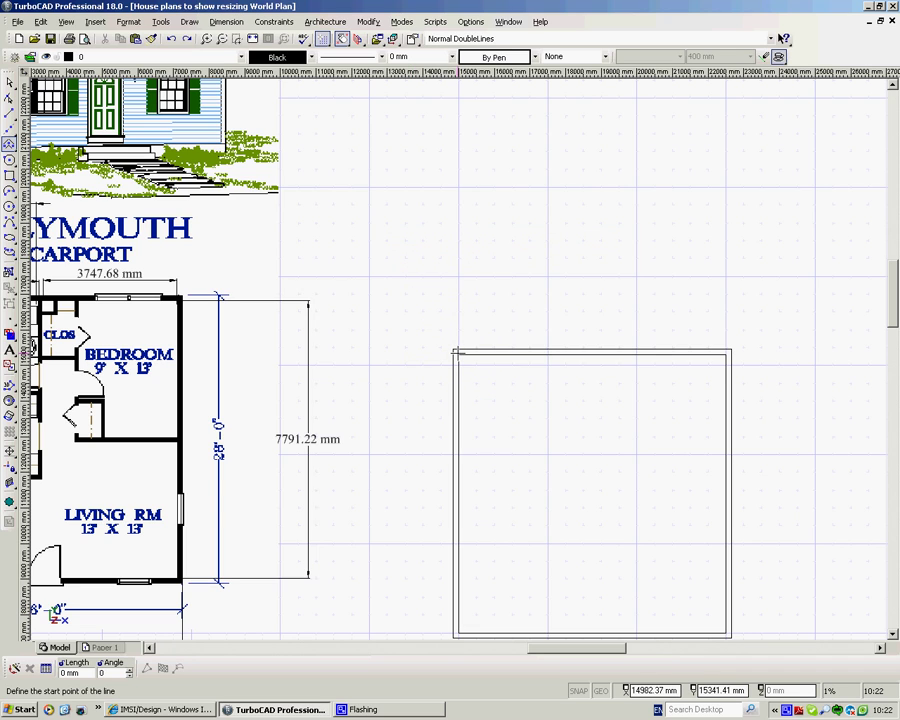
From the outline's top-left corner, draw 4900 mm at 270° then 2500 mm at 0°
left_click(455, 352)
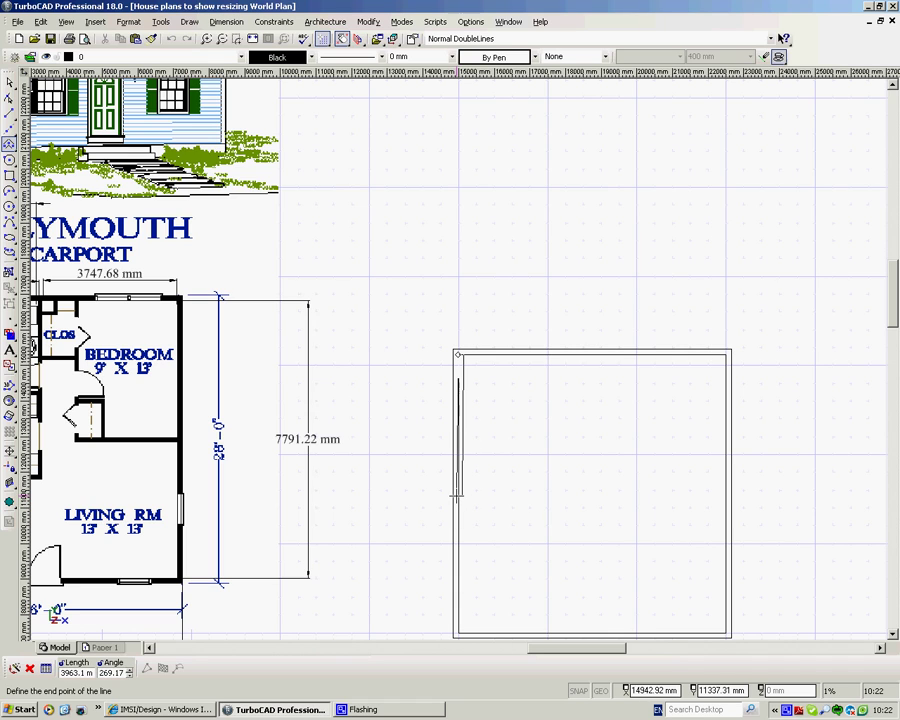
key("Tab")
type("4900")
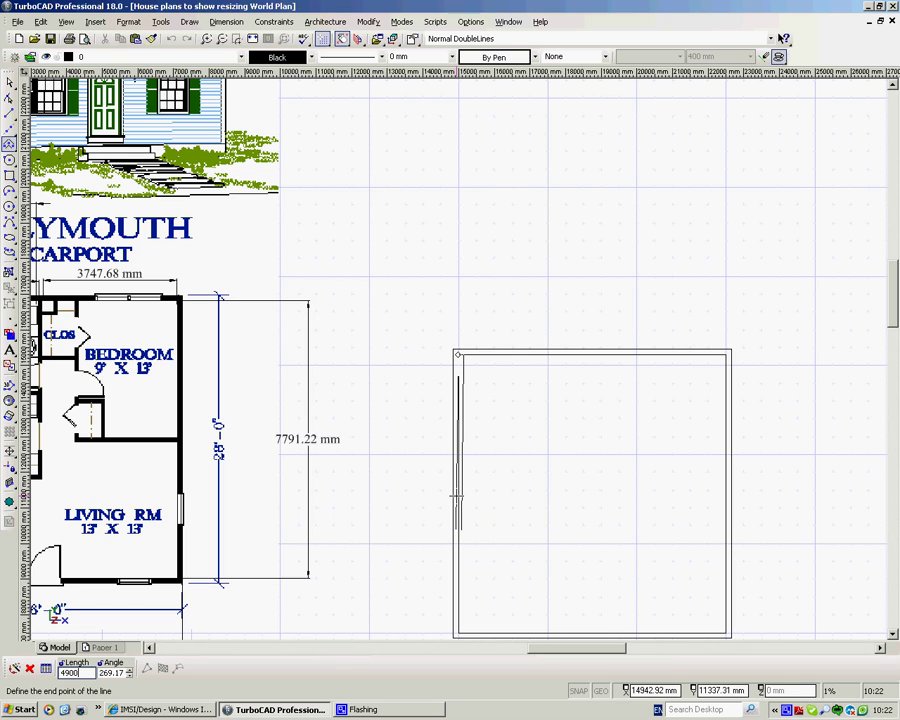
key("Tab")
type("2")
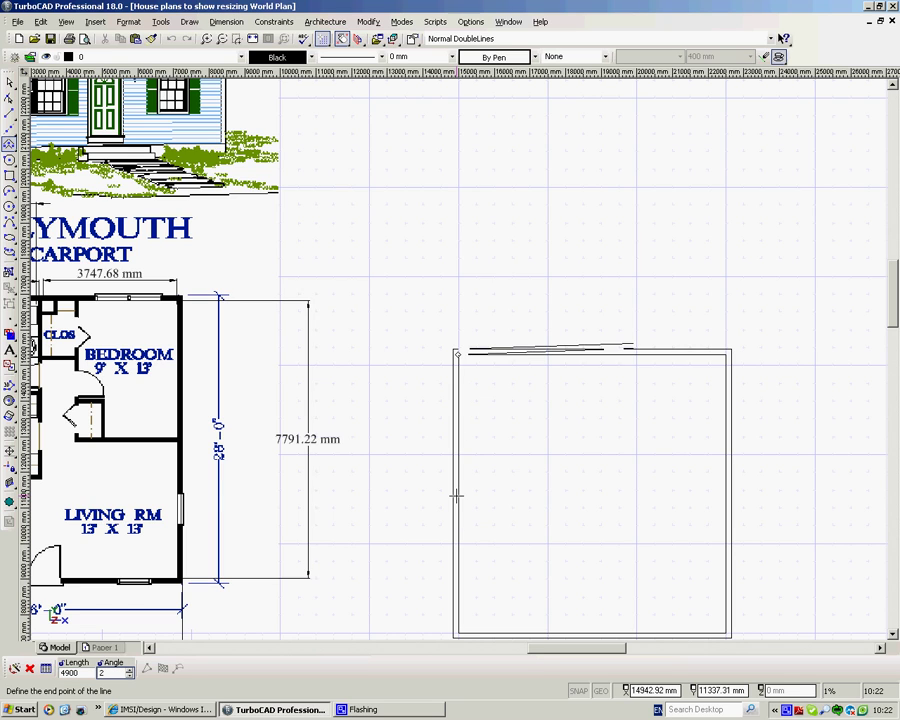
type("70")
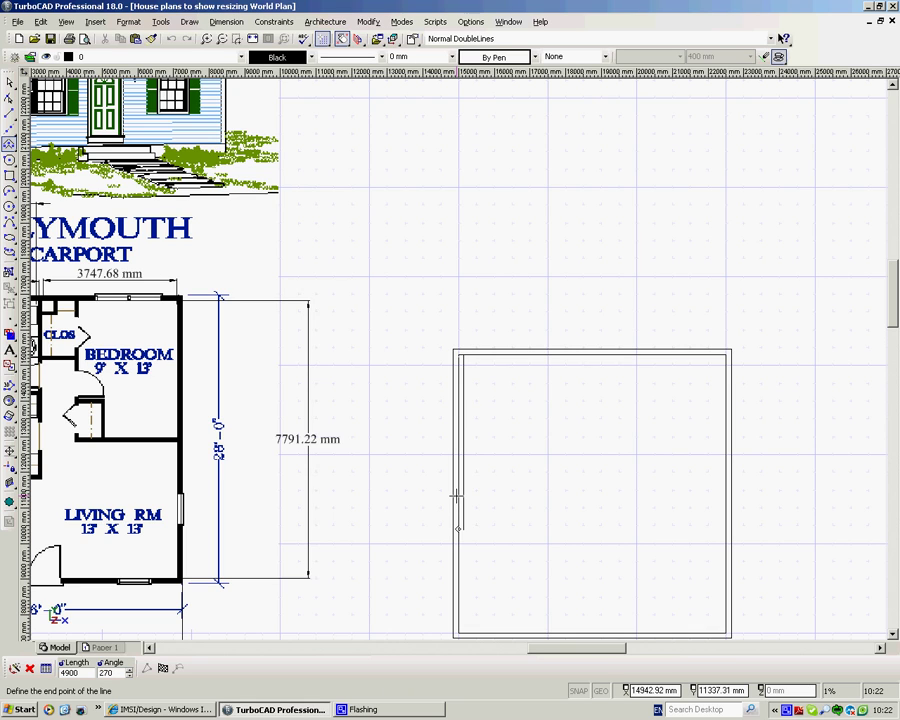
key("Tab")
type("2500")
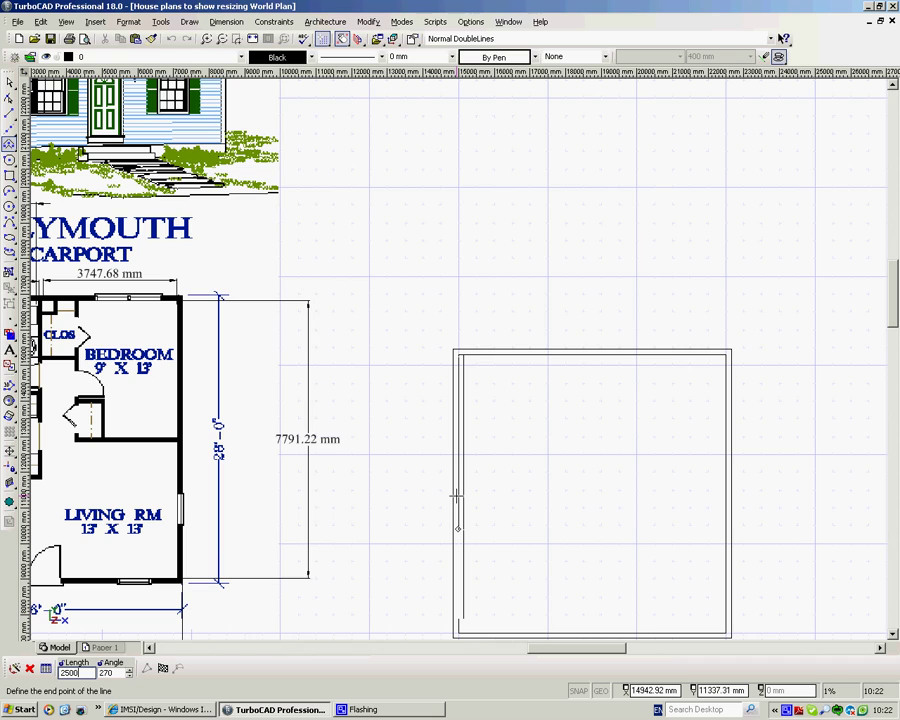
key("Tab")
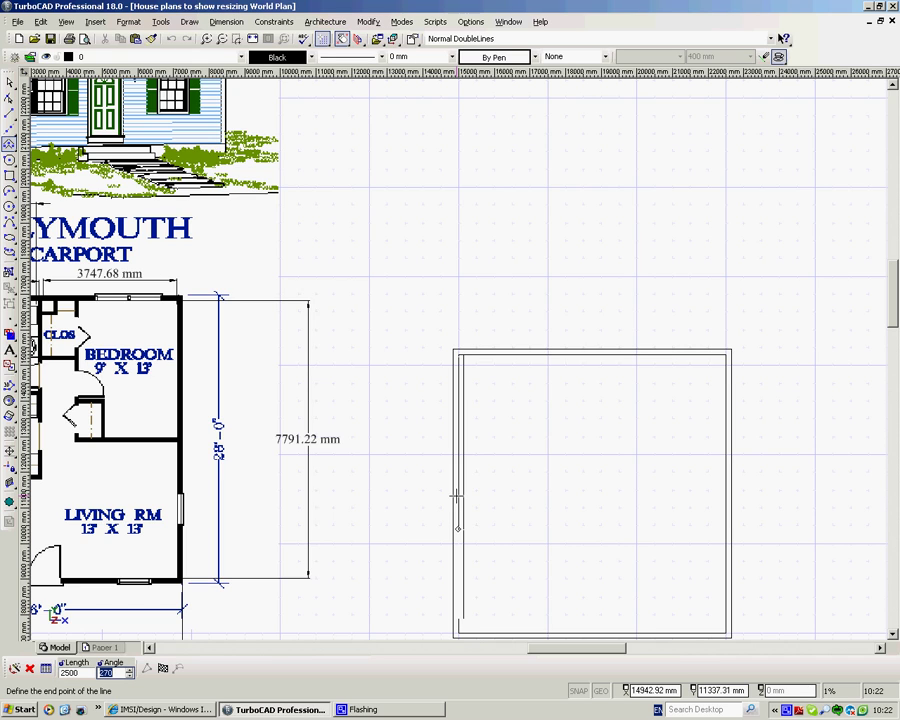
type("0")
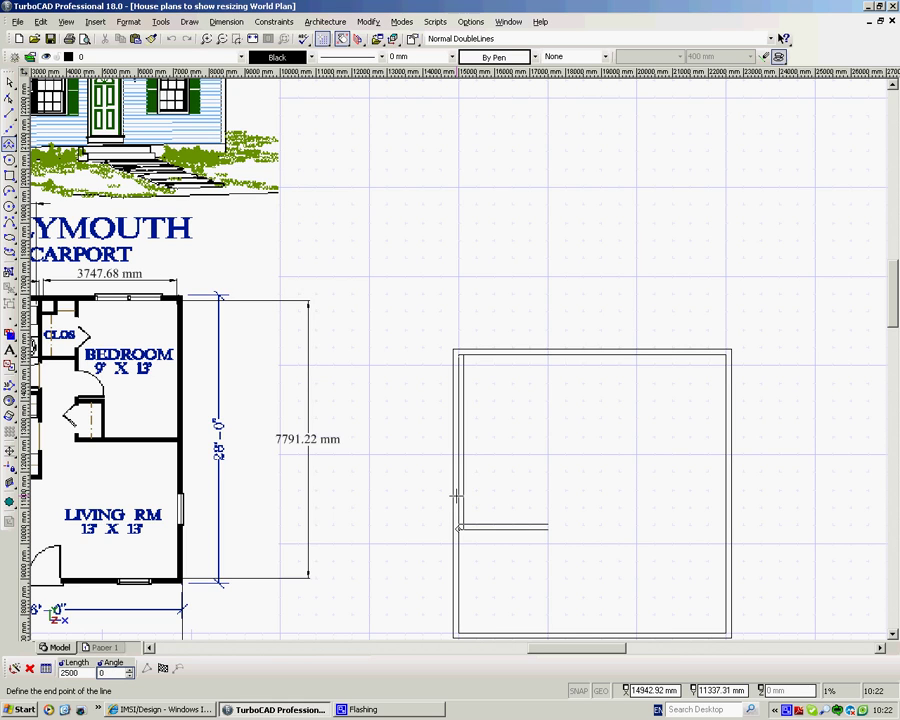
key("Return")
Add the final 4900 mm segment at 90° and finish the closet polyline
key("Tab")
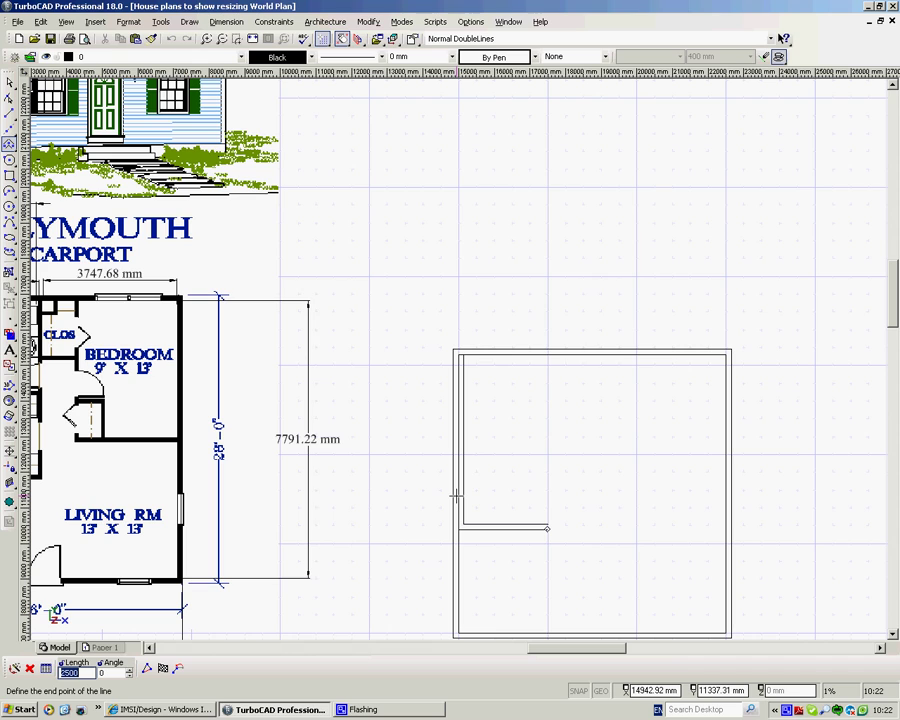
type("4900")
key("Tab")
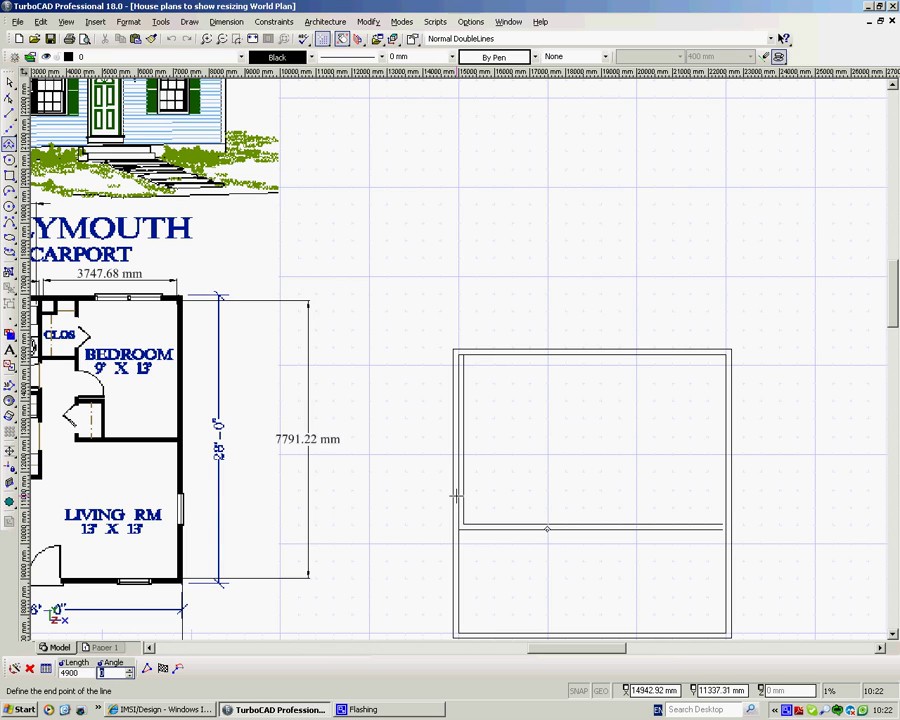
type("90")
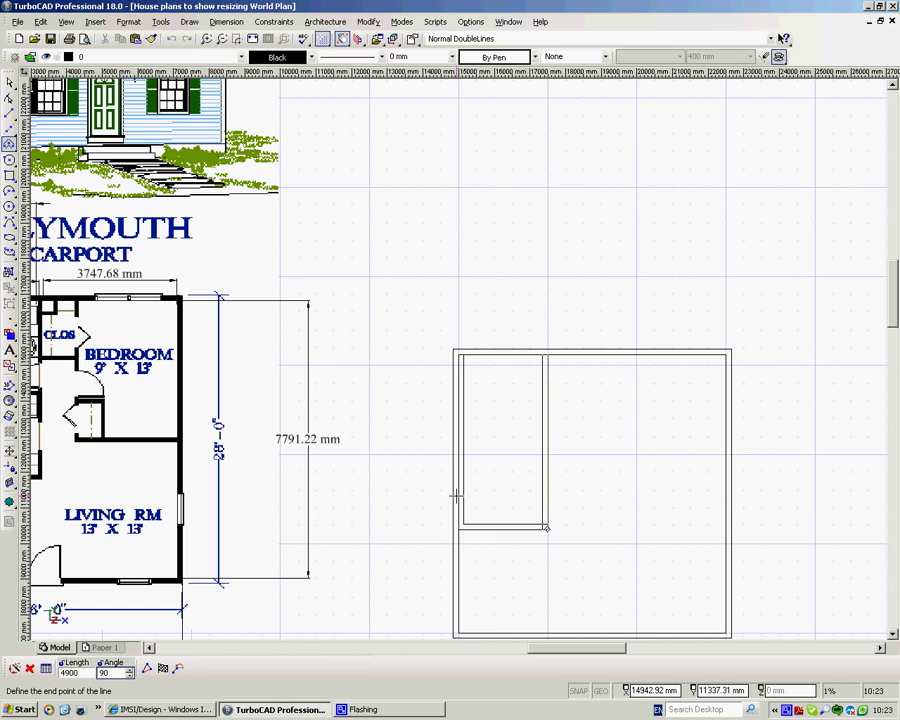
key("Return")
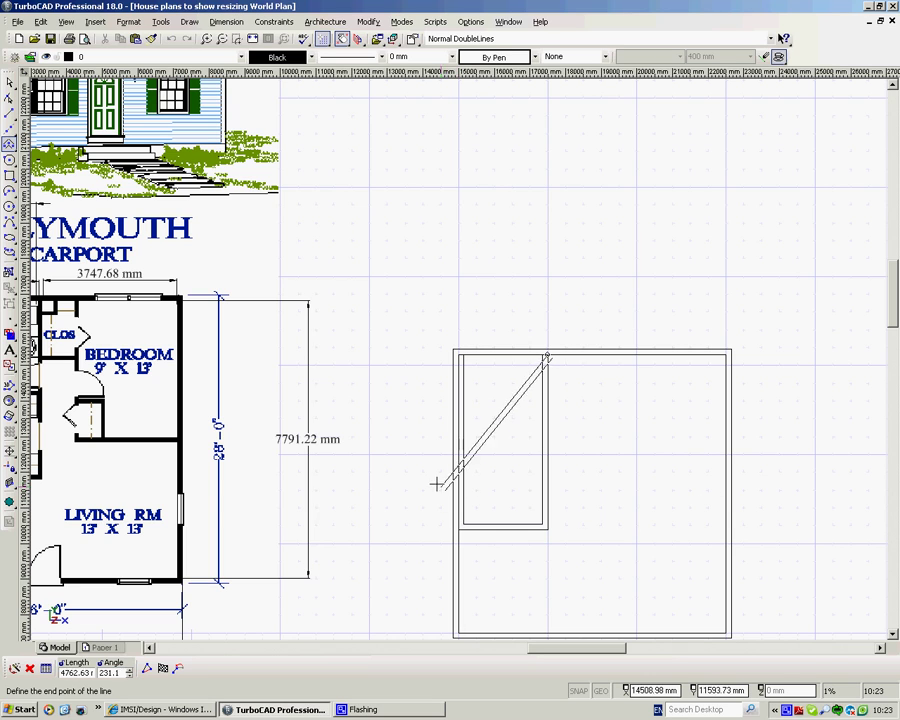
right_click(408, 298)
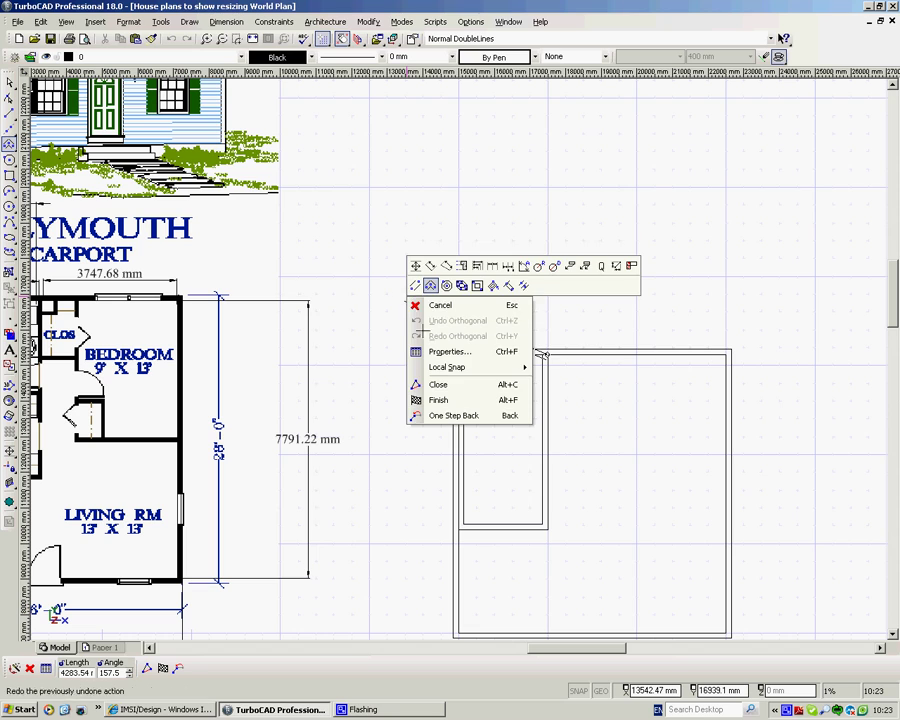
left_click(436, 400)
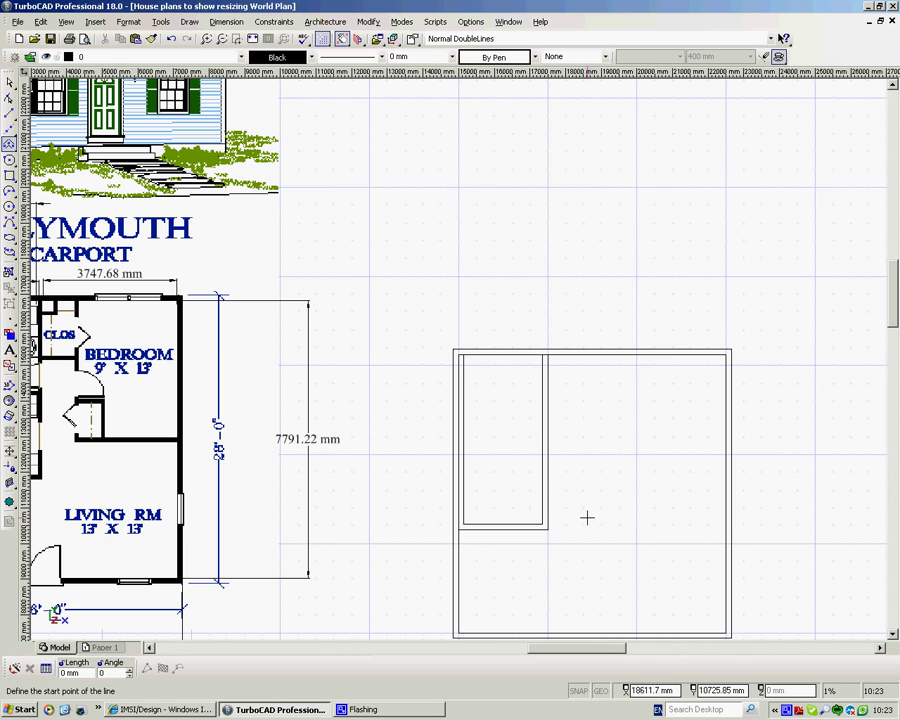
scroll(451, 354, "down", 1)
scroll(294, 317, "down", 1)
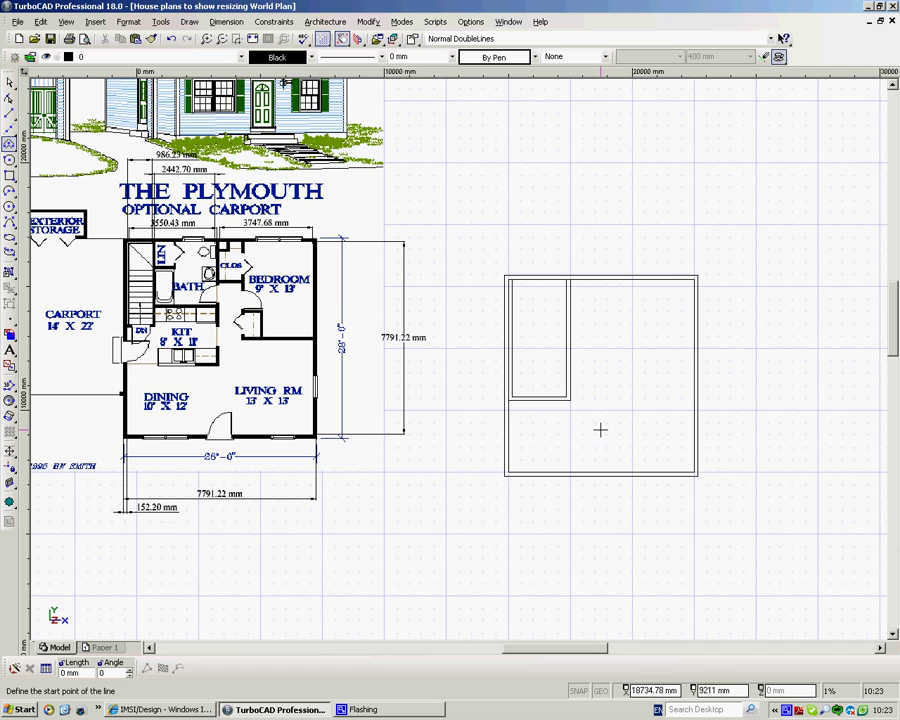
Window-select the closet, move it 1150 mm right via Delta X, then deselect it
key("space")
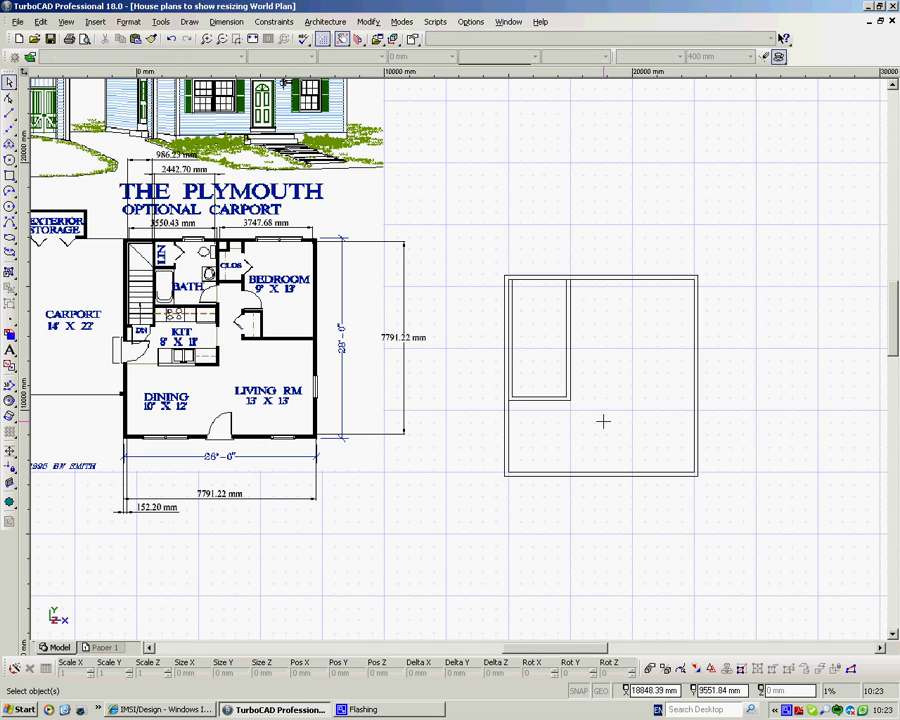
left_click(594, 427)
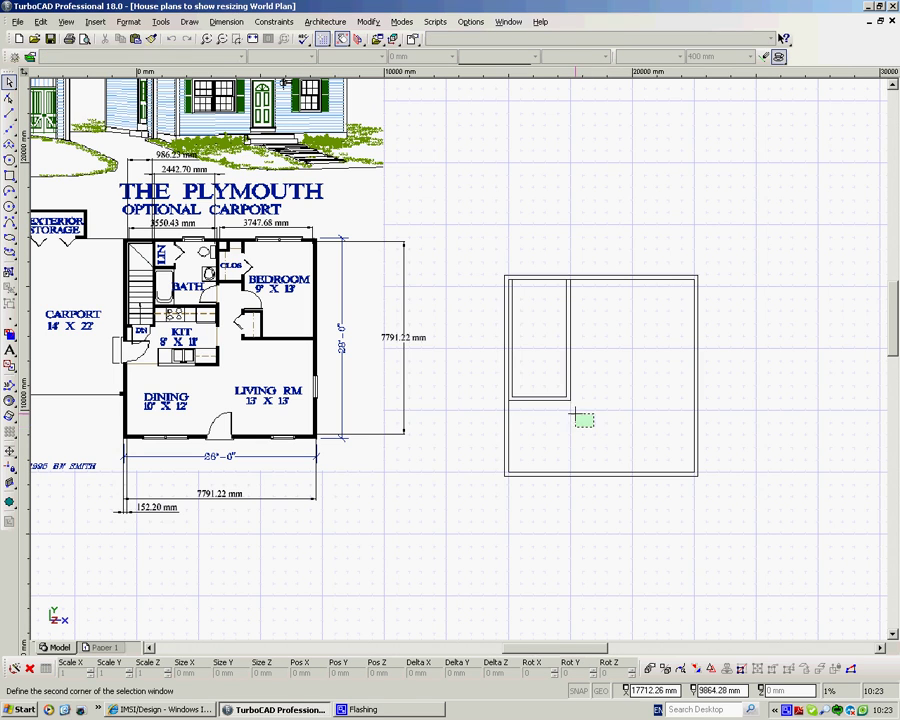
left_click(535, 338)
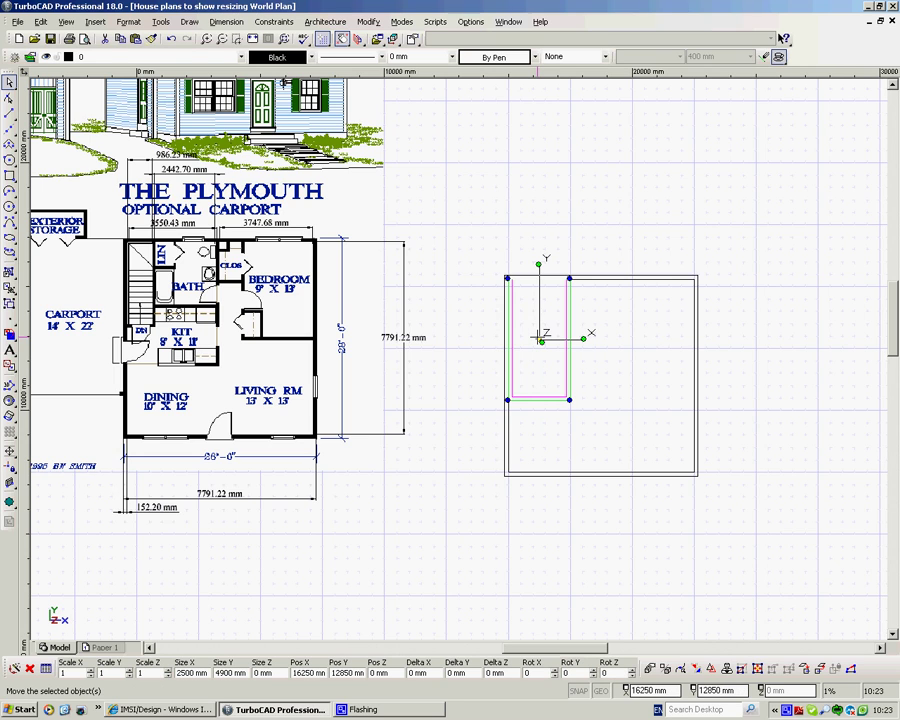
double_click(420, 673)
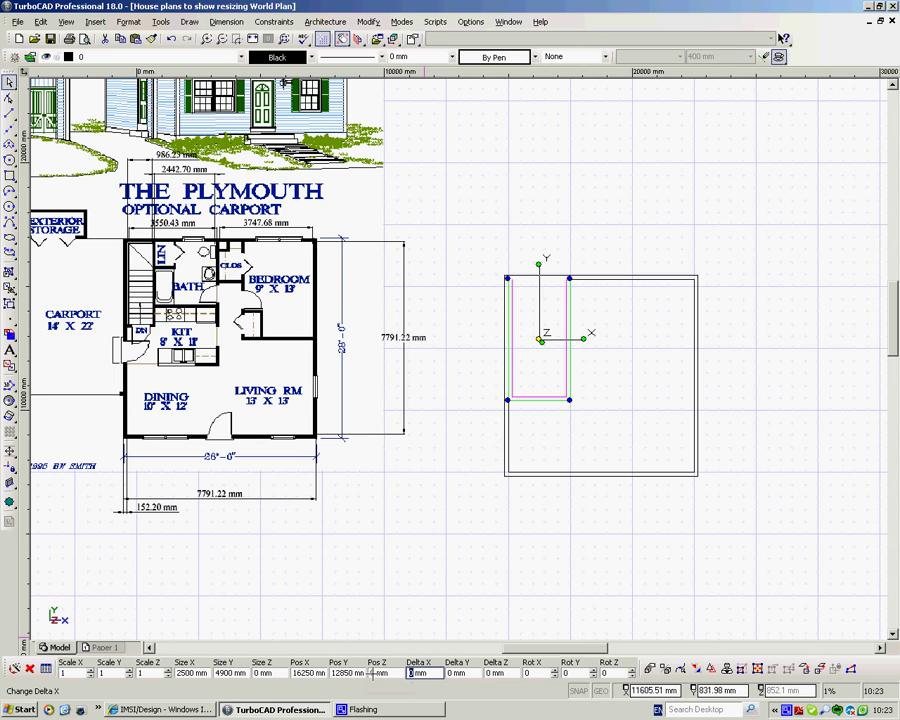
type("1150")
key("Return")
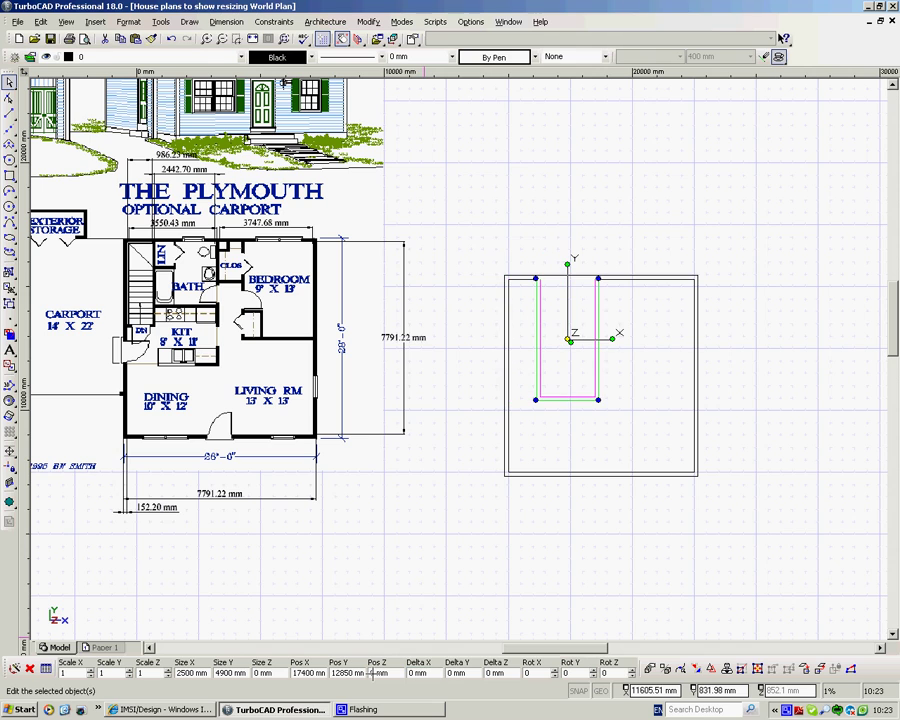
left_click(453, 284)
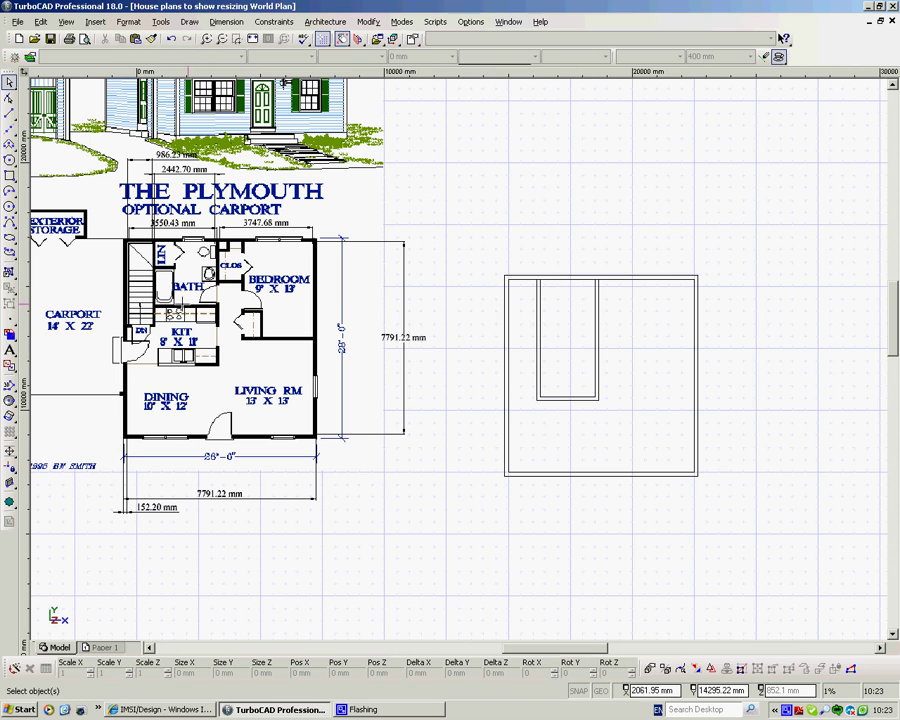
scroll(579, 290, "up", 1)
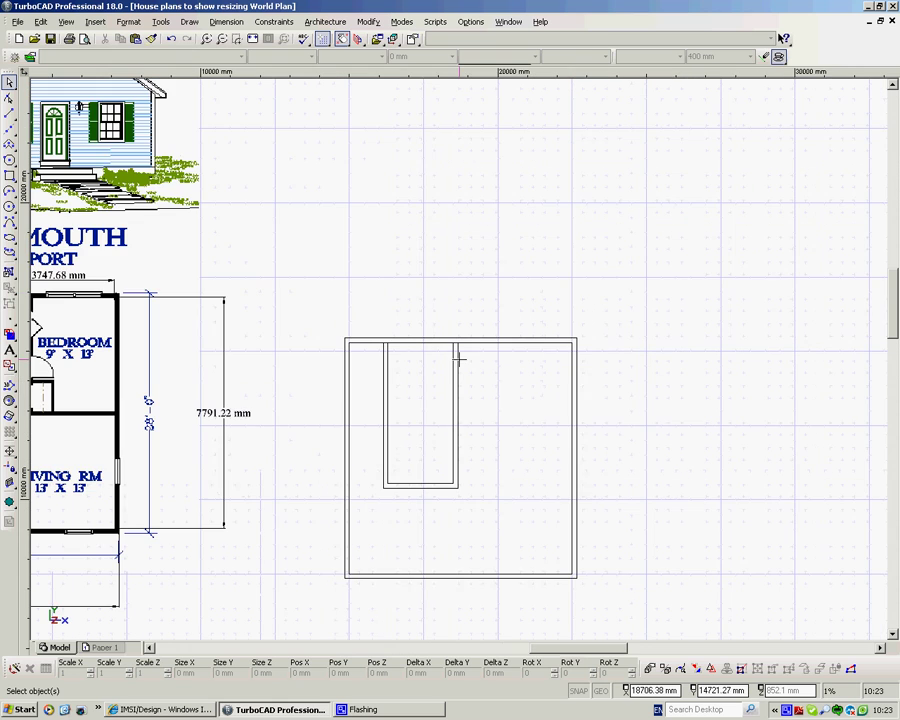
Draw a double-line wall from the U's top-left corner to its top-right corner
right_click(410, 289)
left_click(416, 272)
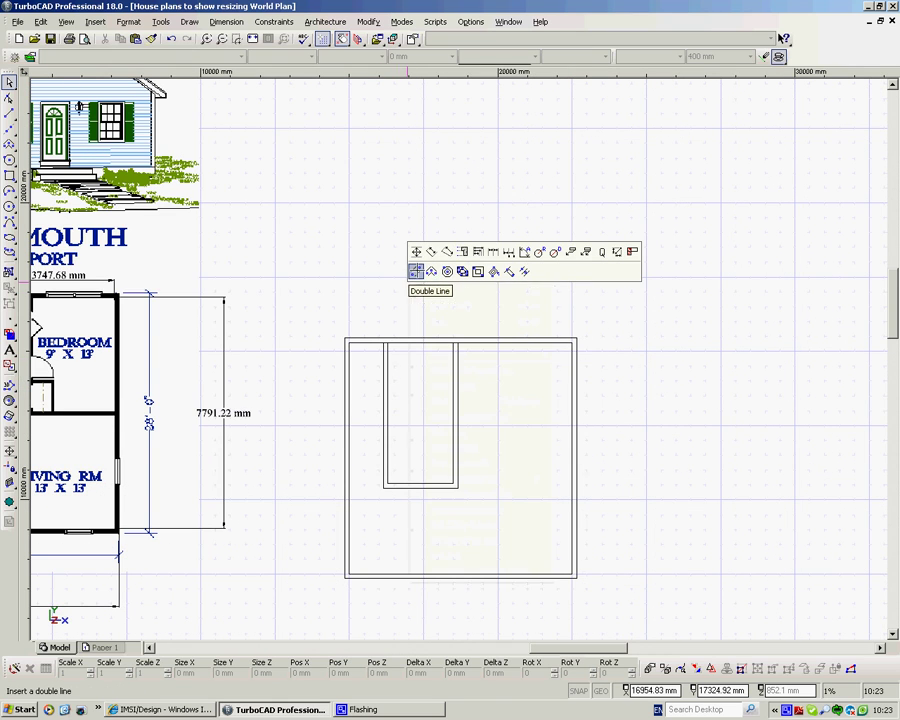
left_click(388, 343)
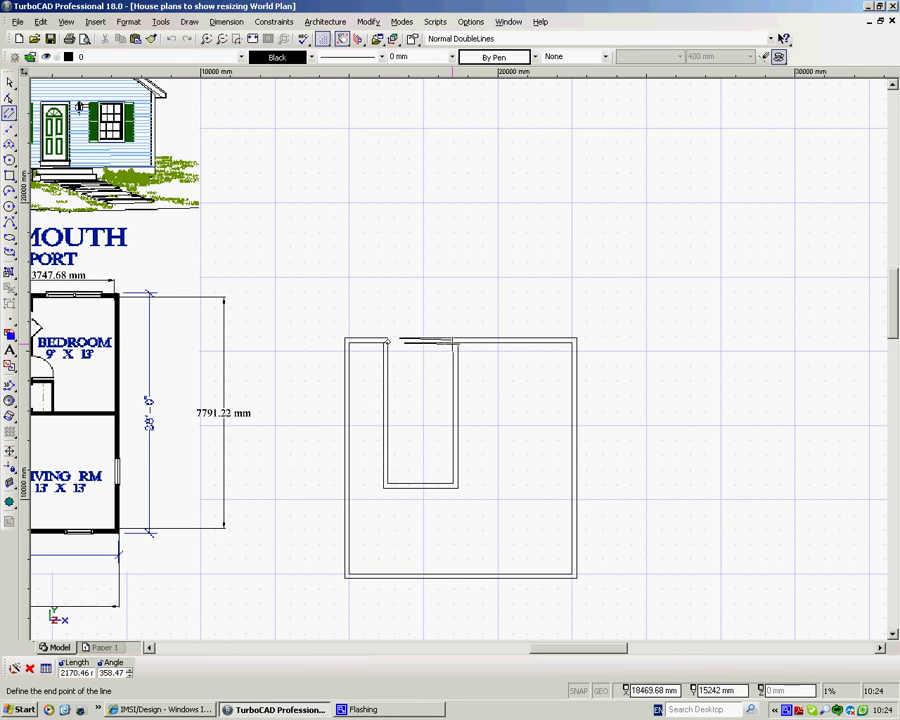
left_click(452, 342)
key("Escape")
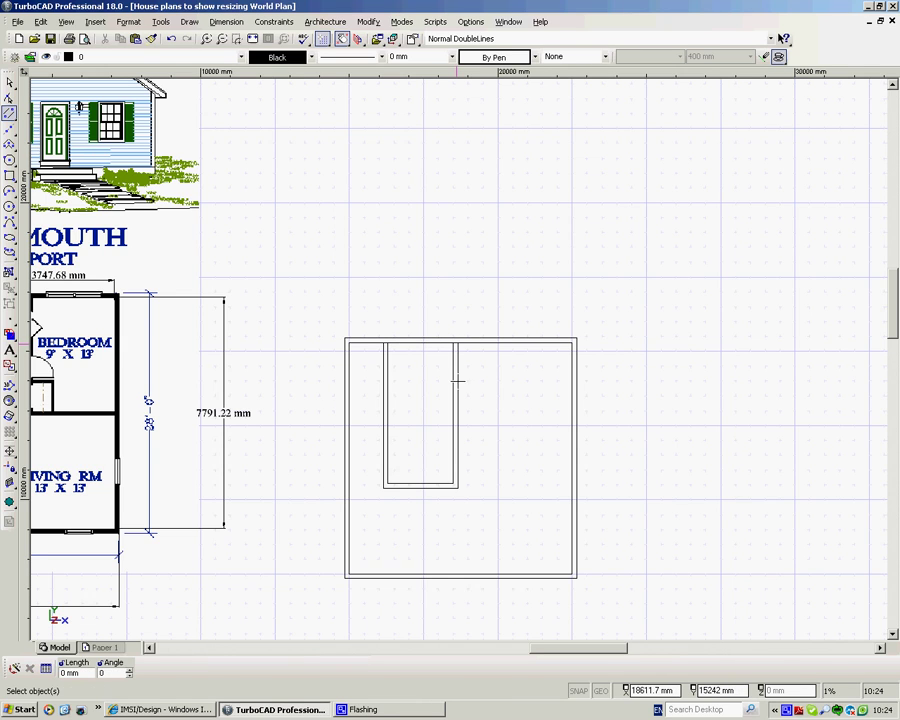
left_click_drag(425, 368, 409, 305)
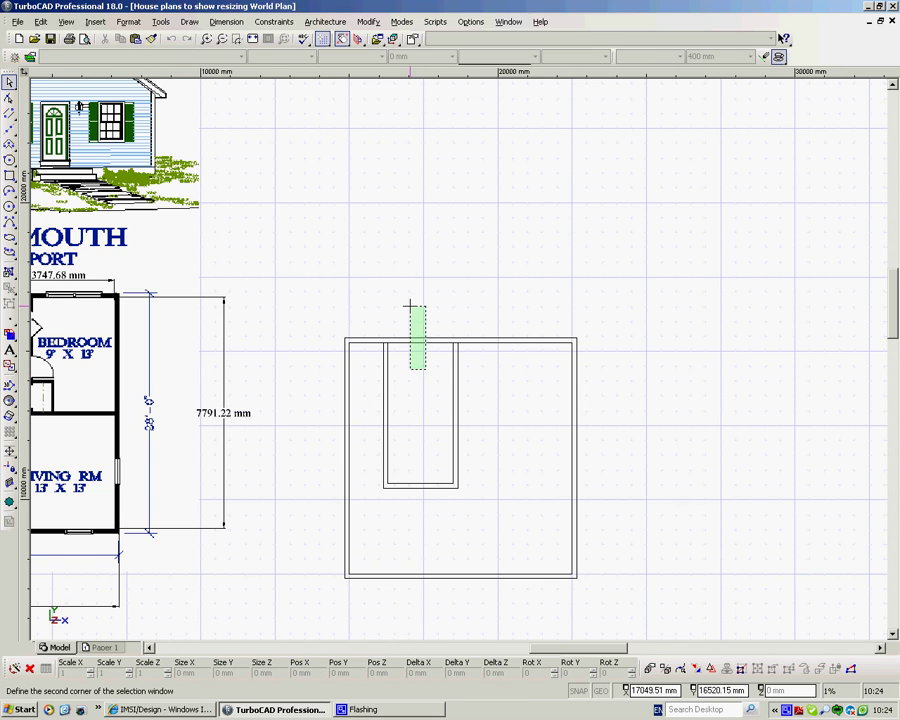
Window-select the closet-top wall and move it 2500 mm down with Delta Y -2500
left_click_drag(409, 305, 409, 306)
left_click(384, 312)
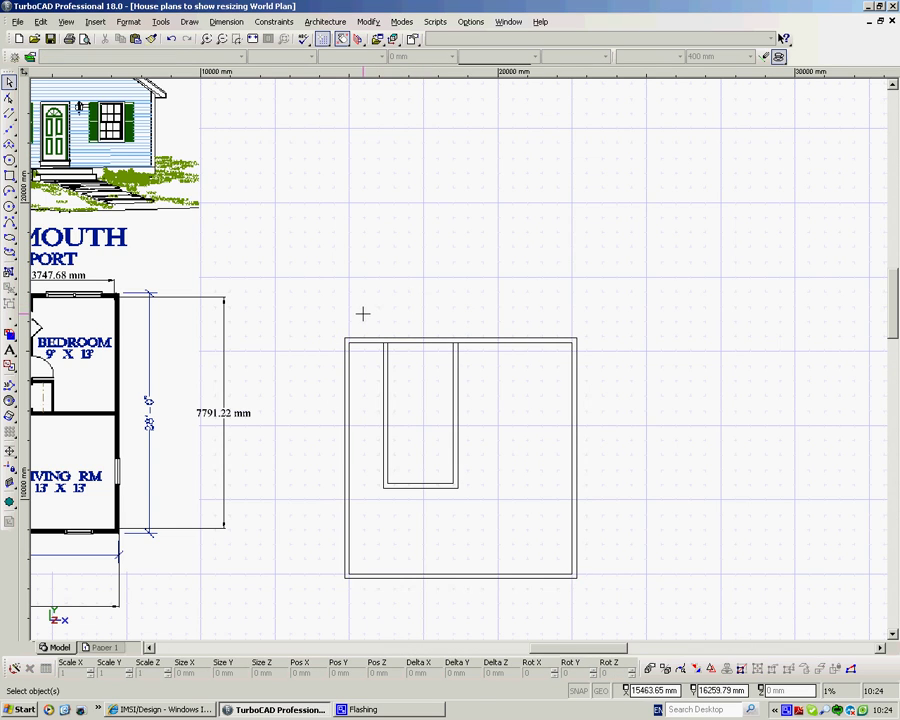
left_click_drag(367, 305, 477, 367)
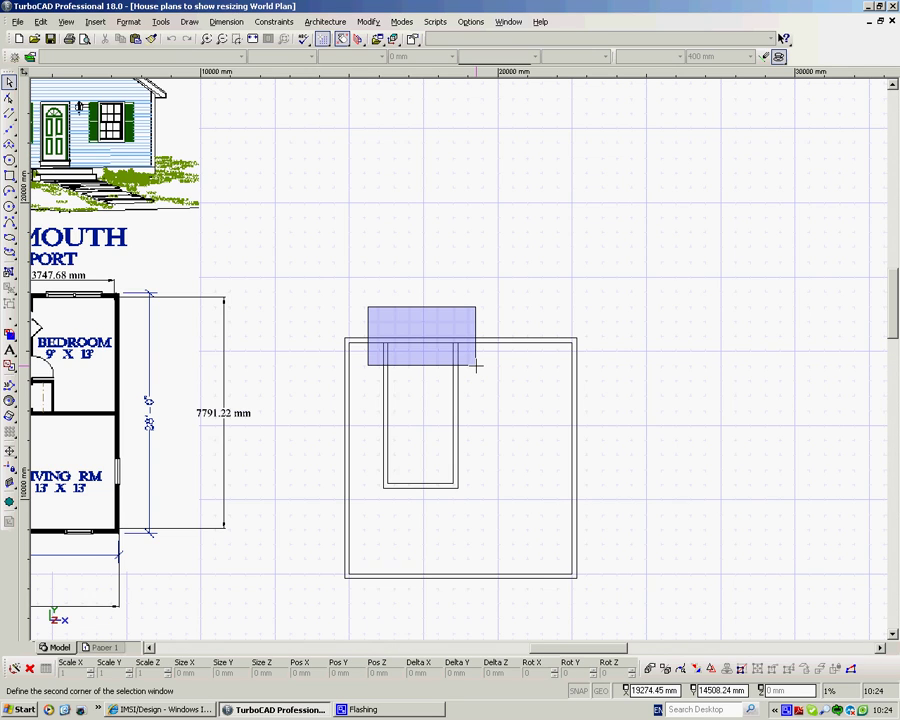
left_click_drag(477, 367, 476, 366)
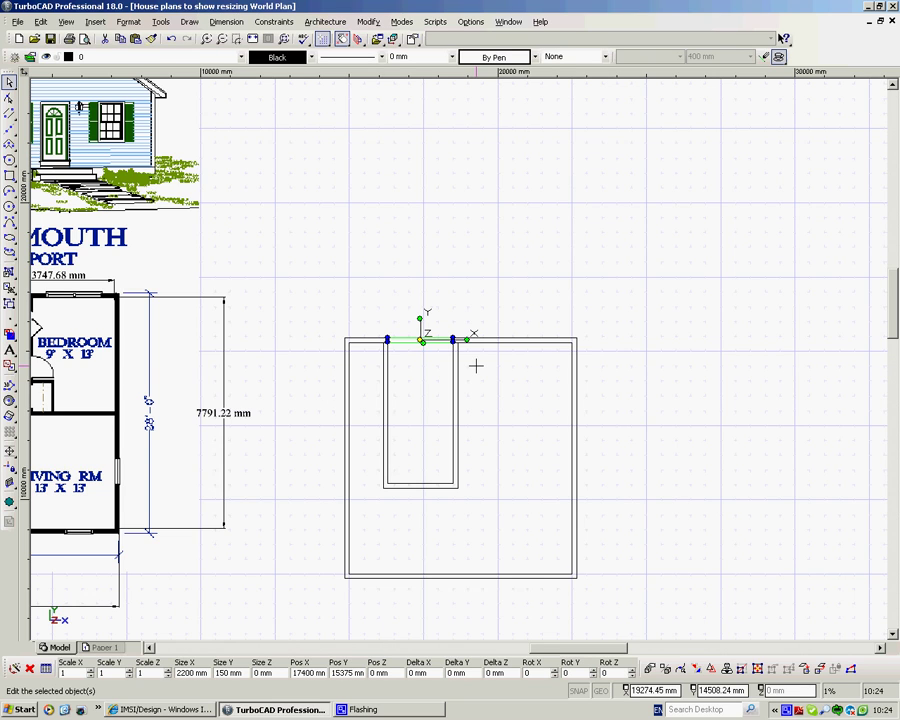
key("Tab")
key("Tab")
key("Tab")
key("Tab")
key("Tab")
key("Tab")
key("Tab")
key("Tab")
key("Tab")
key("Tab")
key("Tab")
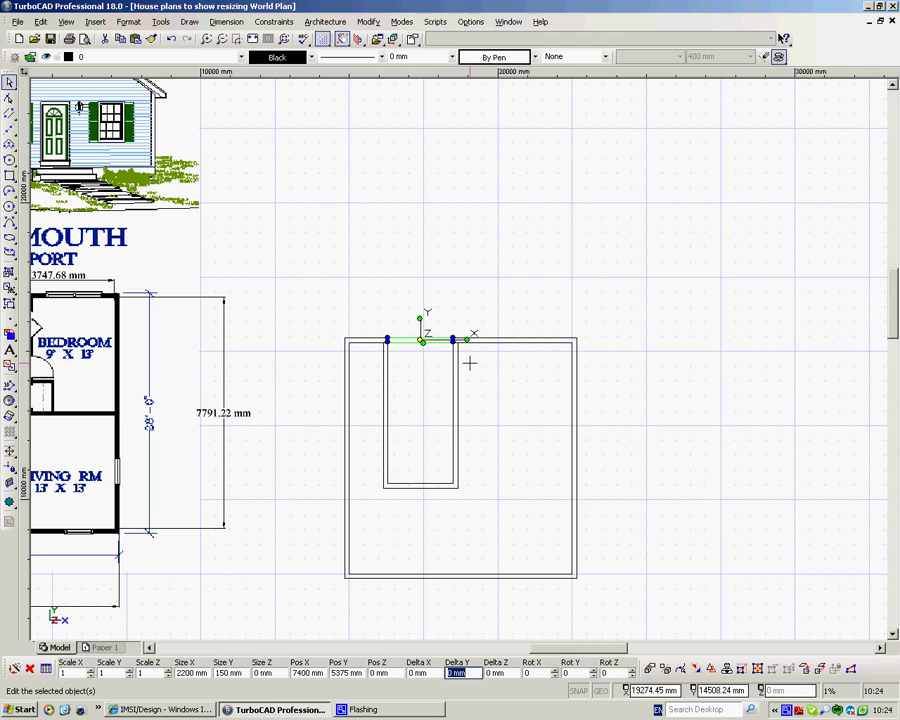
type("-2400")
key("Left")
key("Left")
key("BackSpace")
type("5")
key("Return")
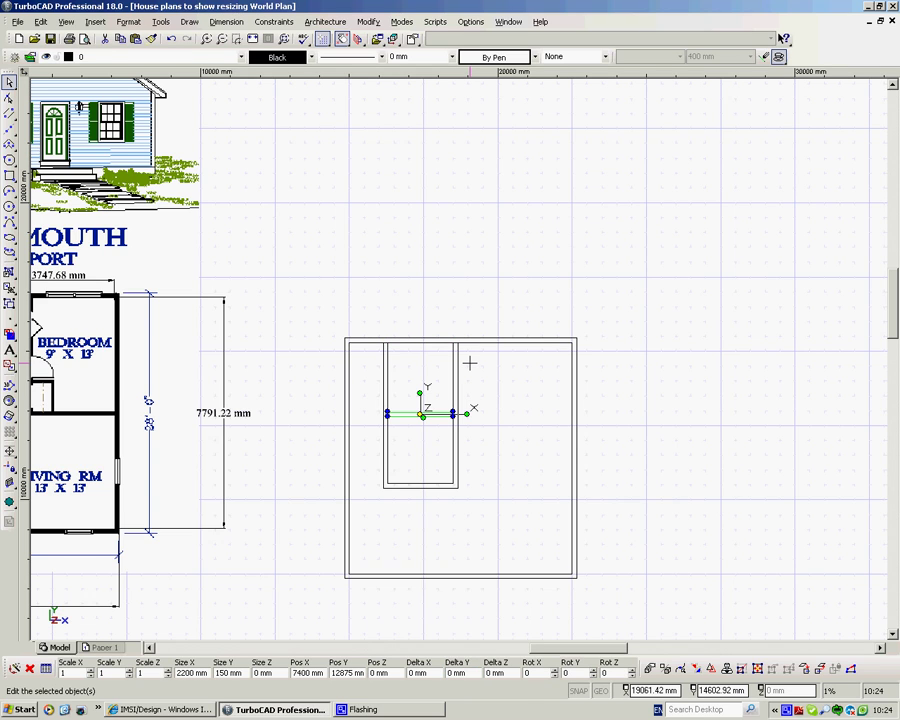
left_click(436, 244)
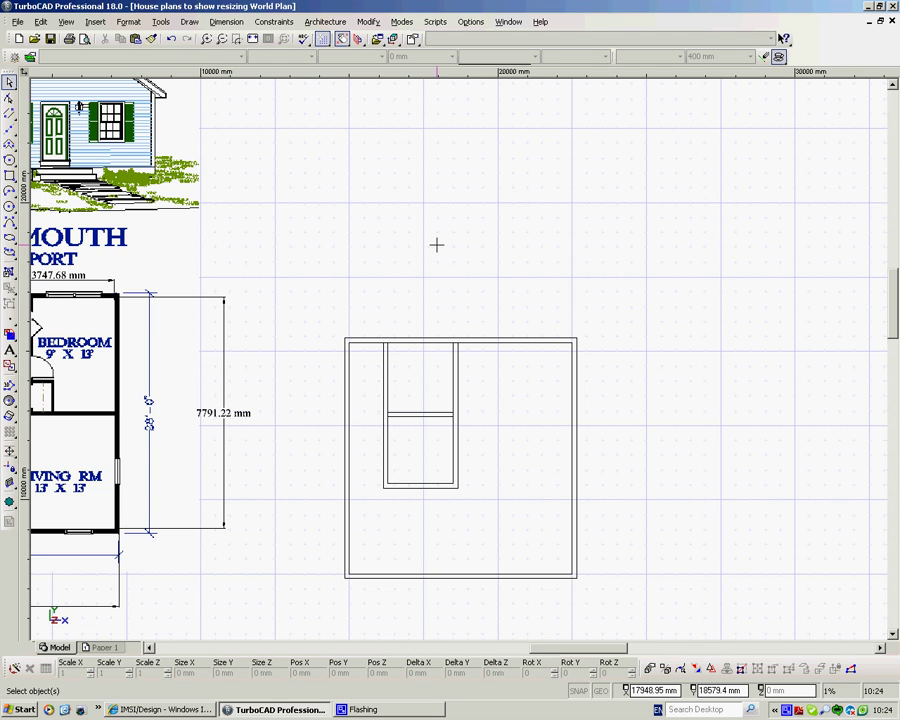
middle_click_drag(62, 237, 344, 256)
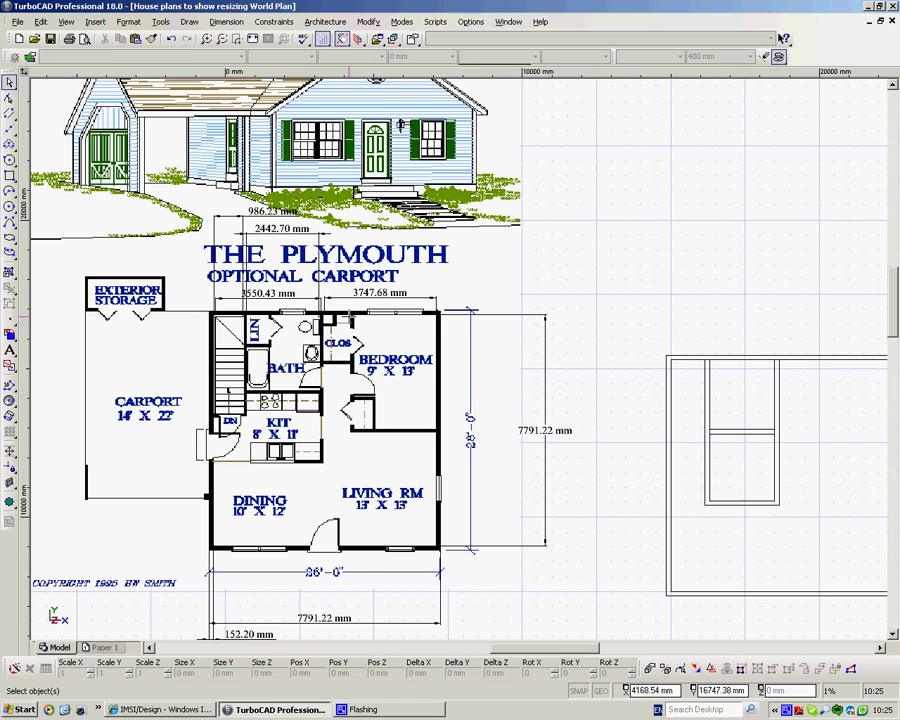
scroll(458, 358, "down", 1)
scroll(458, 358, "up", 2)
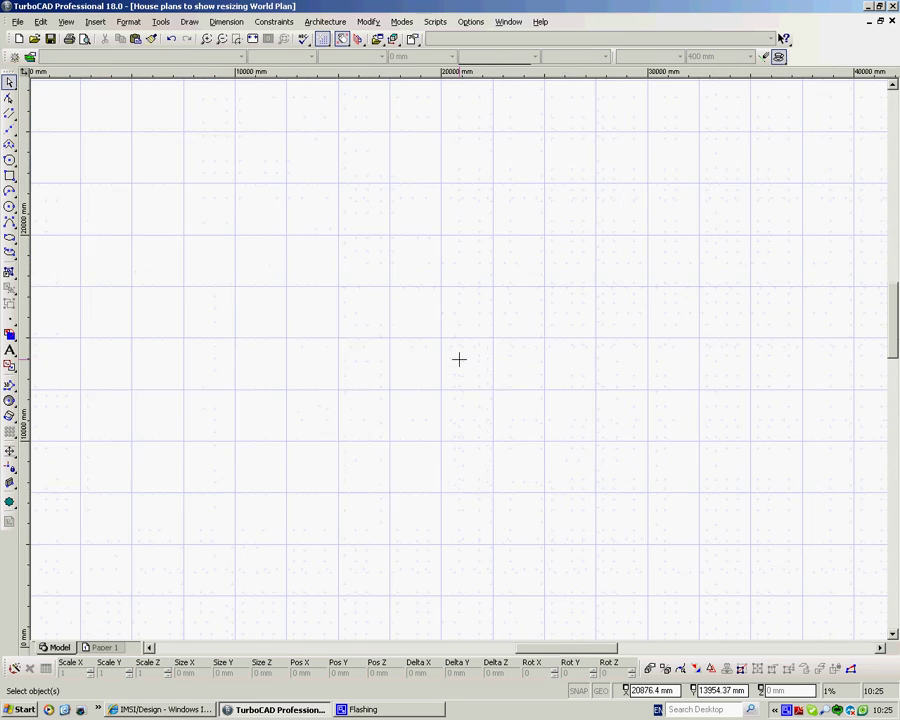
right_click(372, 250)
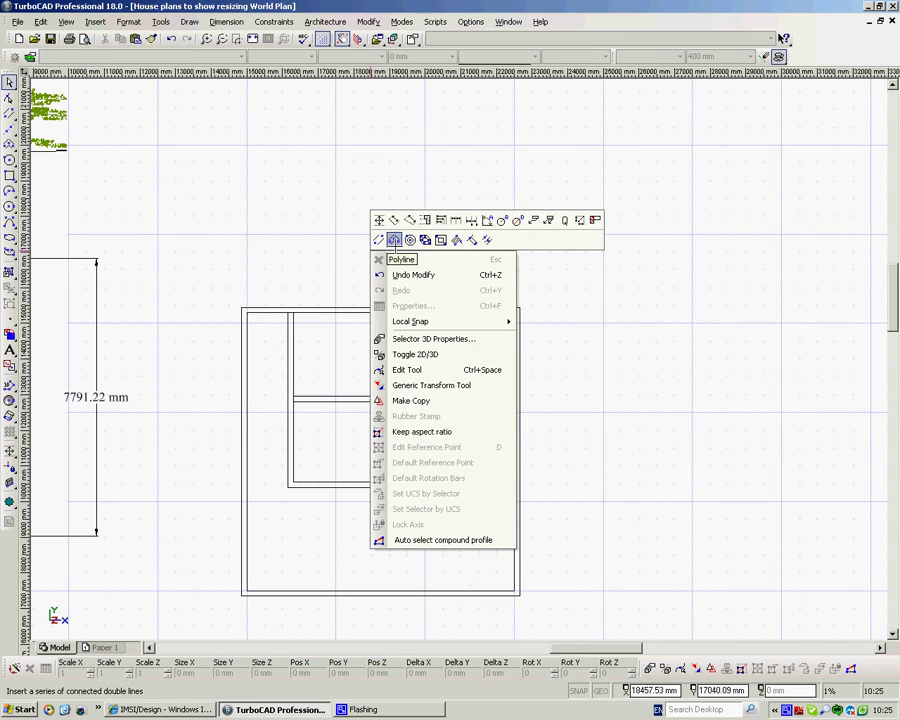
left_click(398, 238)
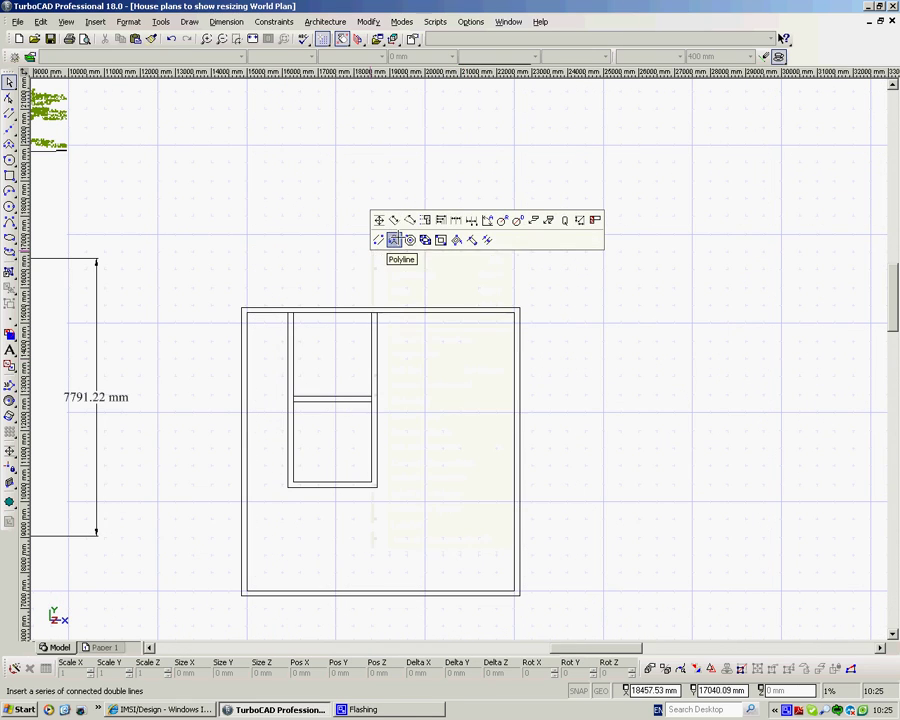
left_click(377, 313)
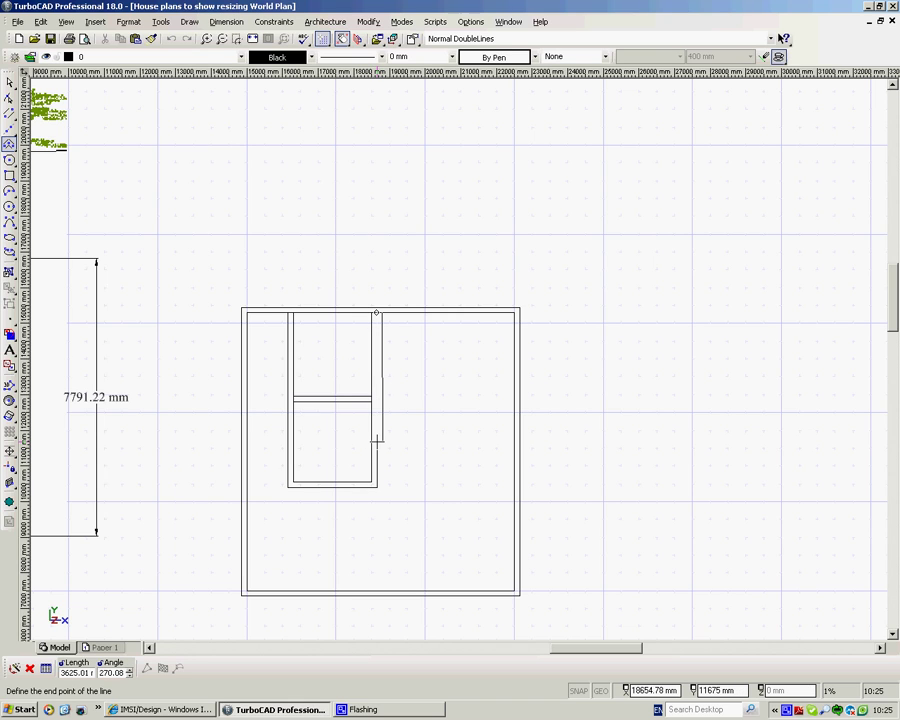
key("Tab")
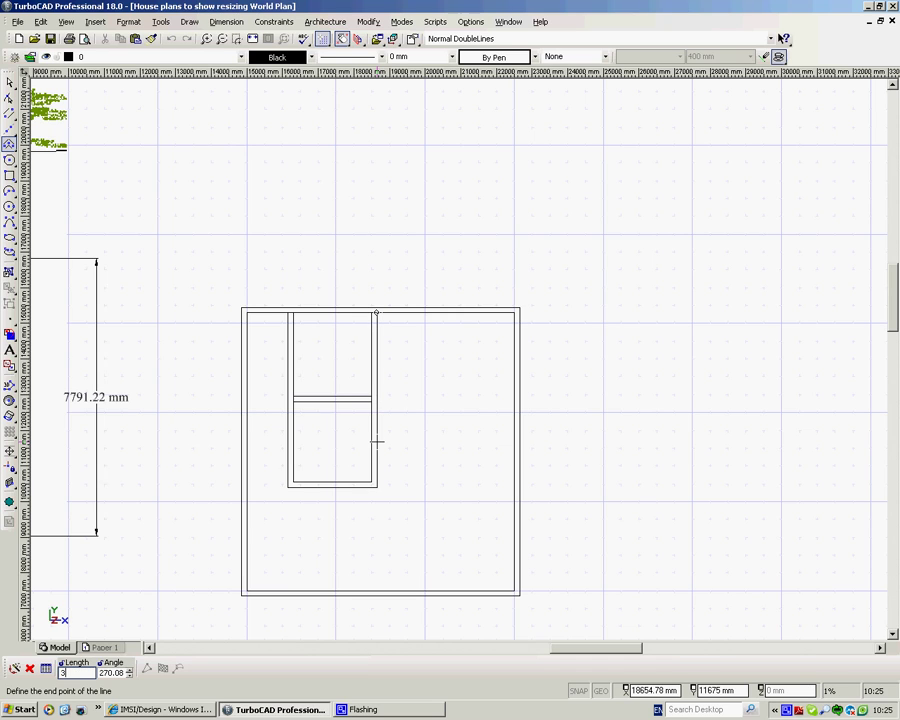
type("3800")
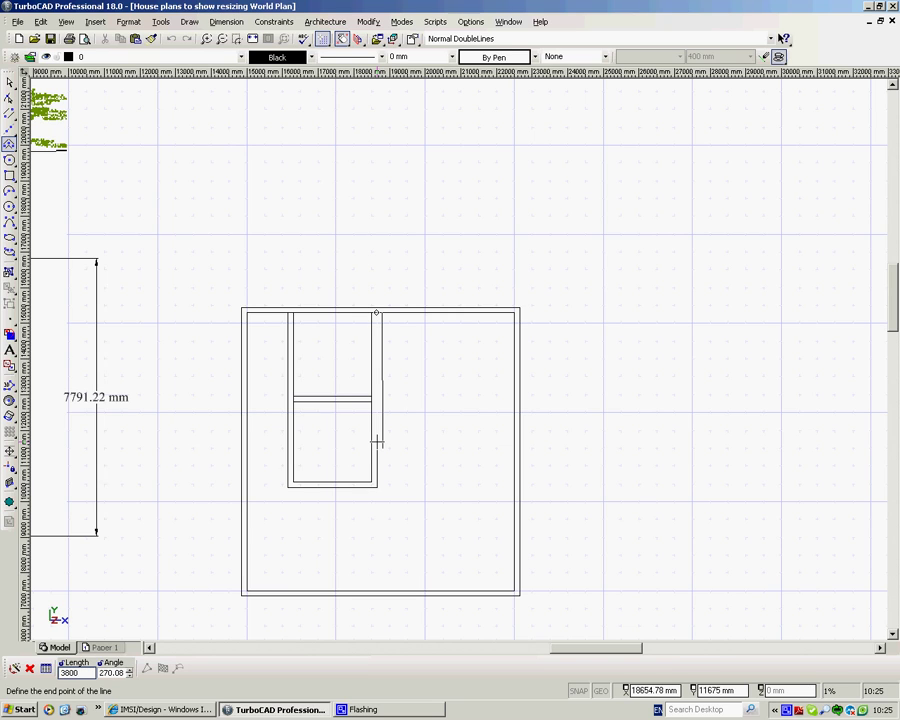
key("Return")
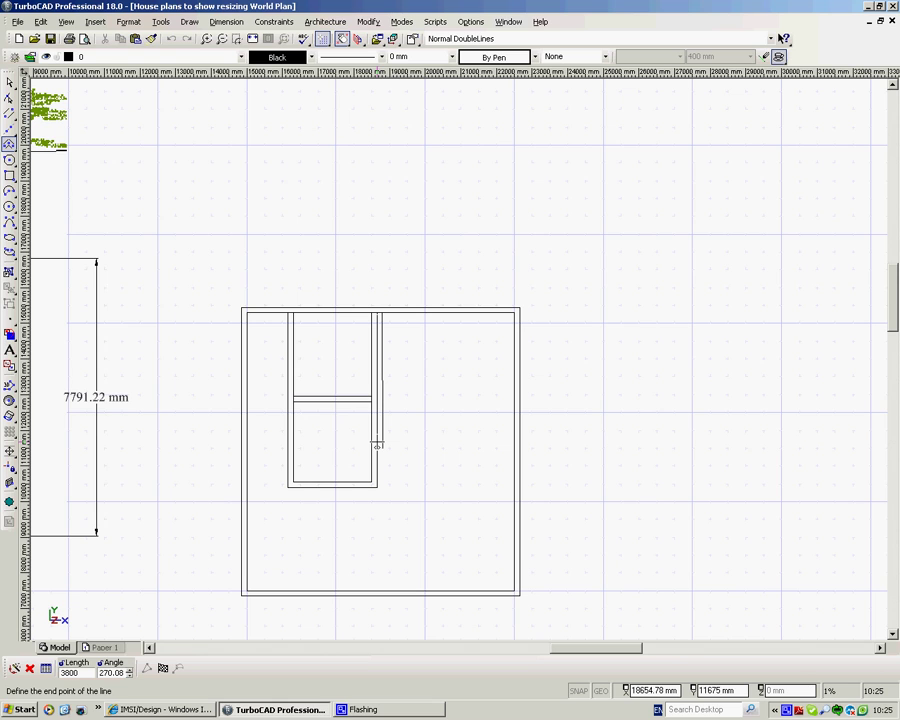
right_click(434, 406)
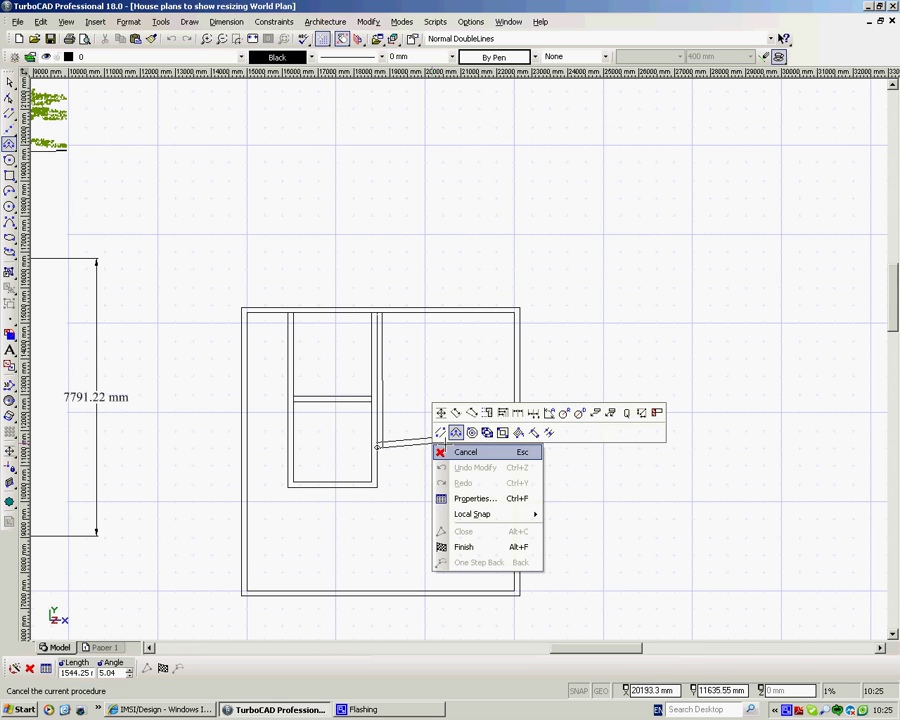
left_click(466, 452)
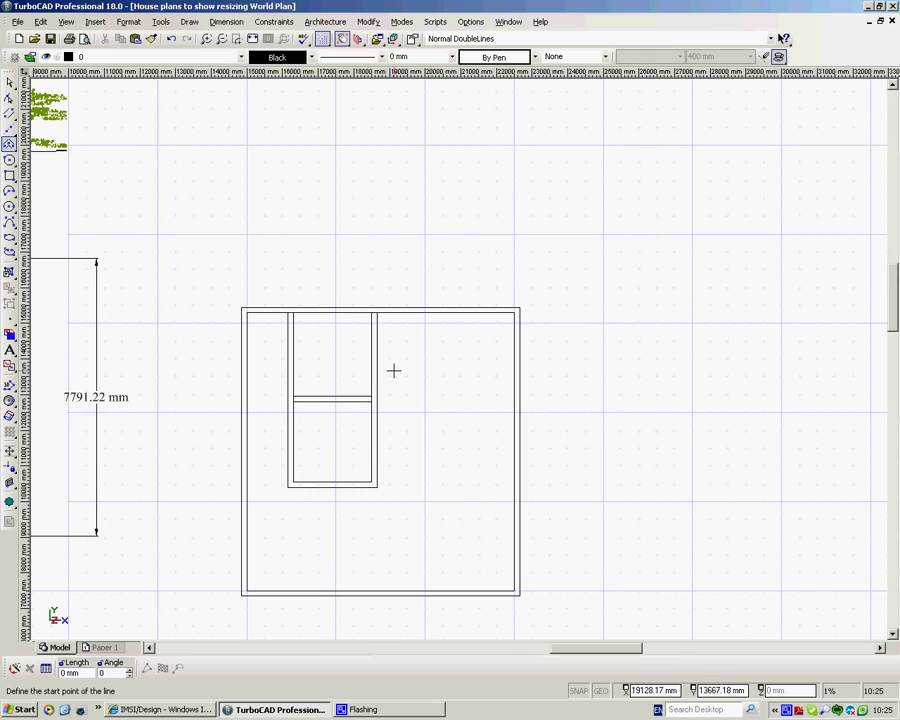
From the top wall beside the closet, draw a double-line wall 3800 mm at 270°, then 3800 mm at 0°
left_click(376, 312)
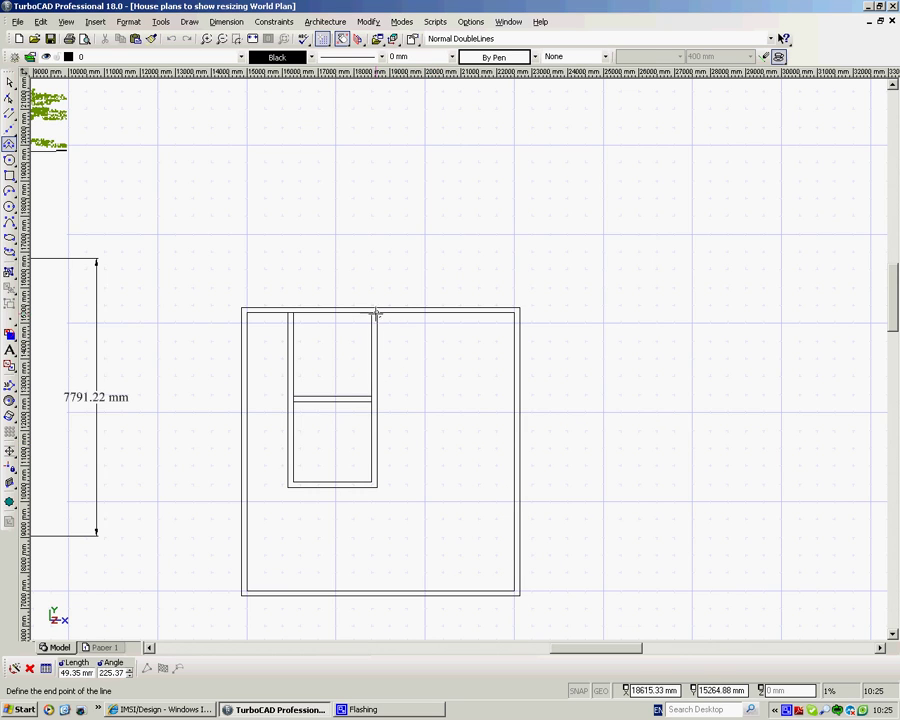
type("3")
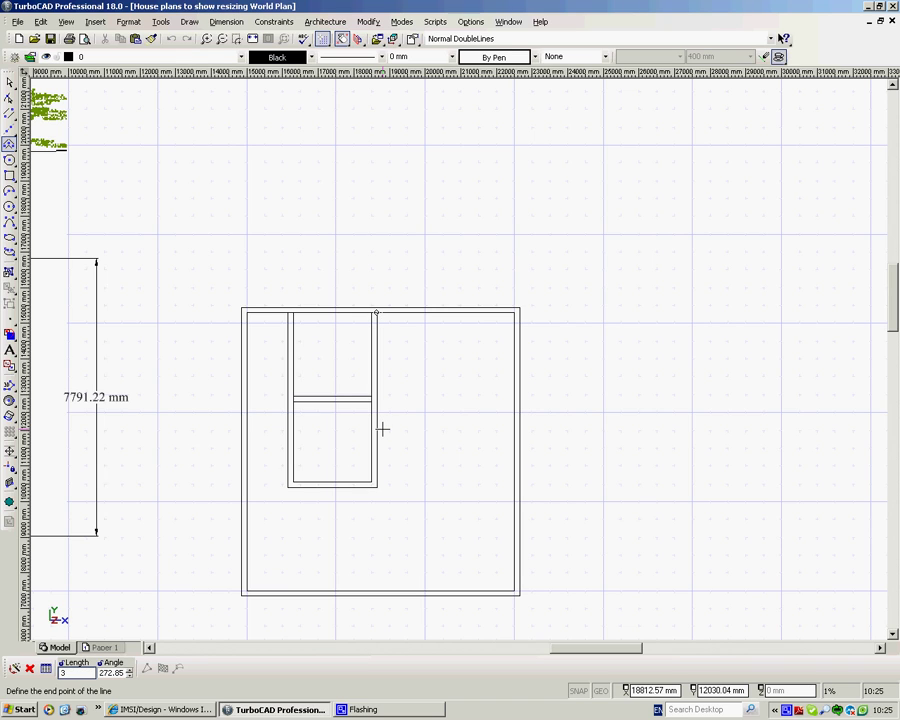
type("800")
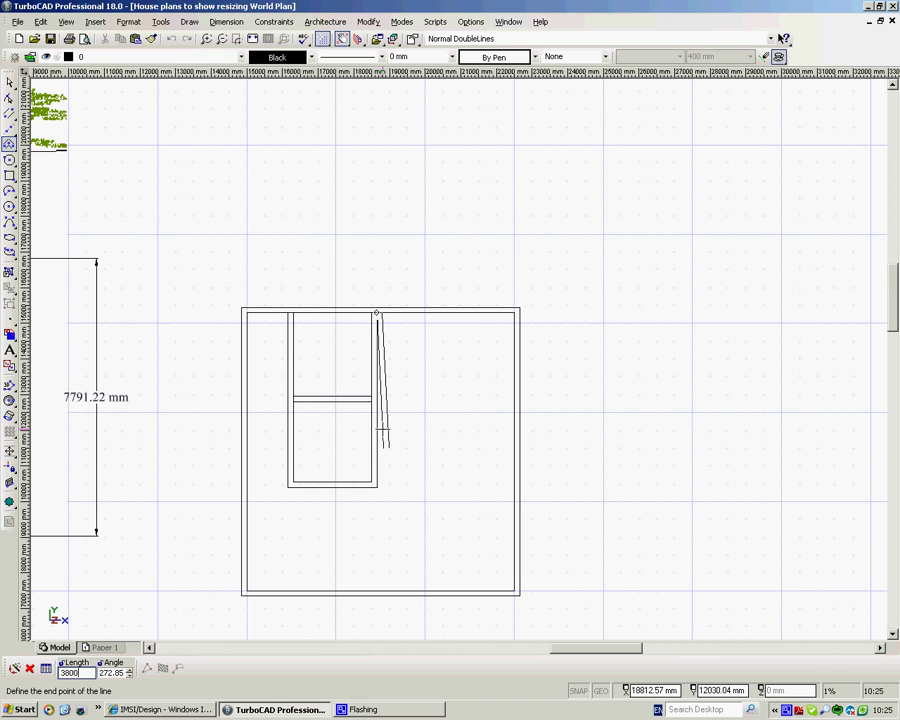
key("Tab")
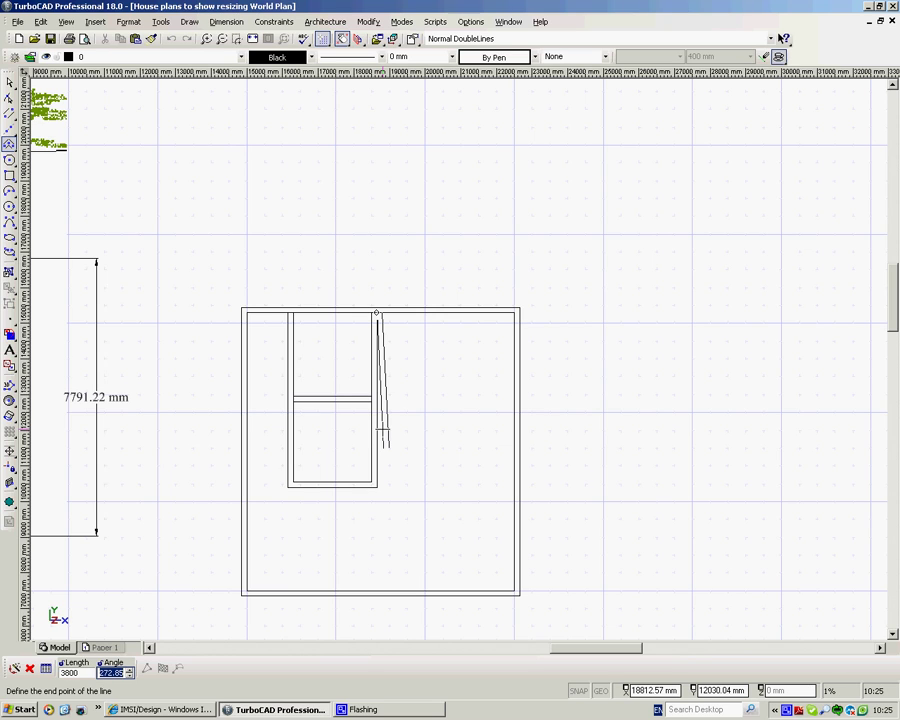
type("270")
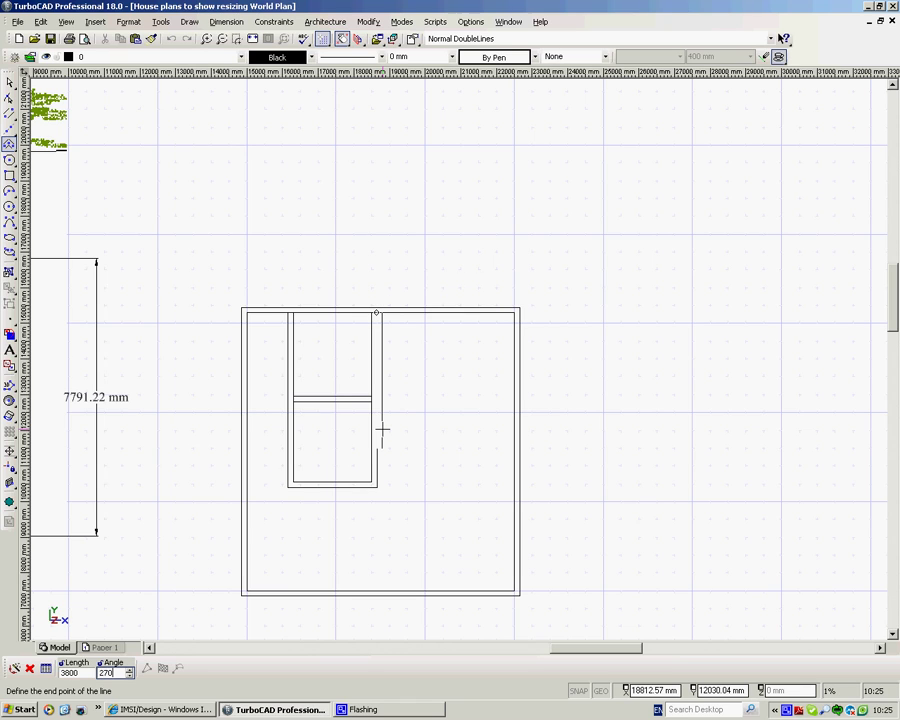
key("Return")
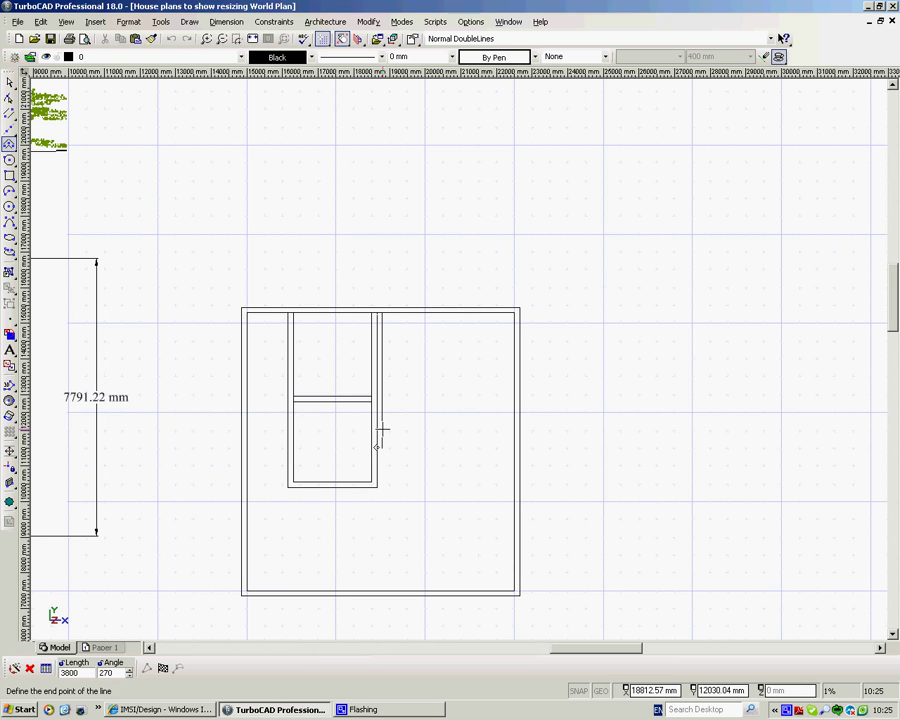
key("Tab")
type("0")
key("Tab")
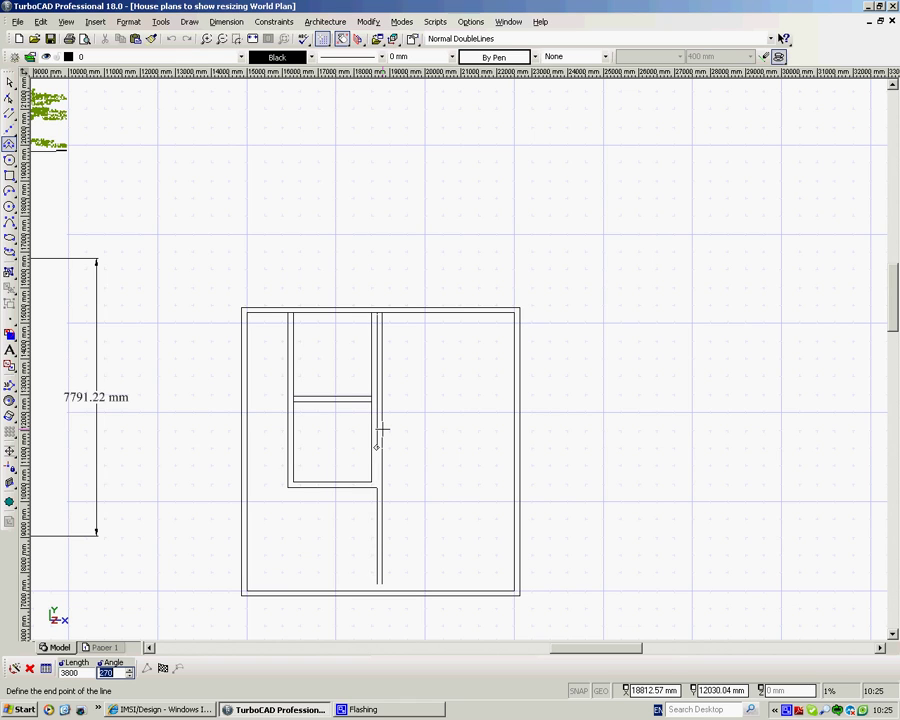
type("0")
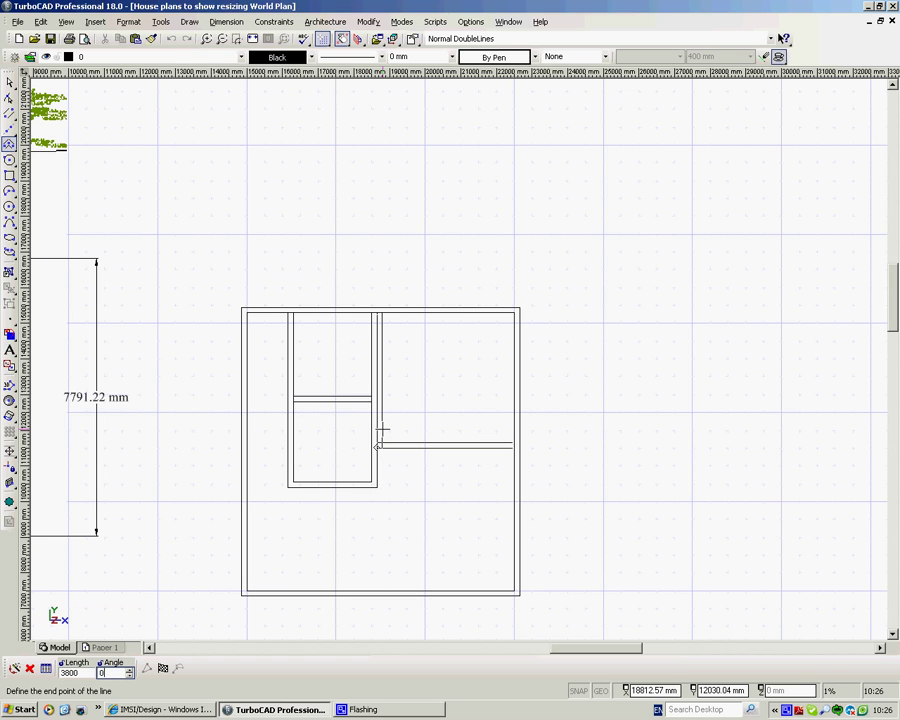
key("Return")
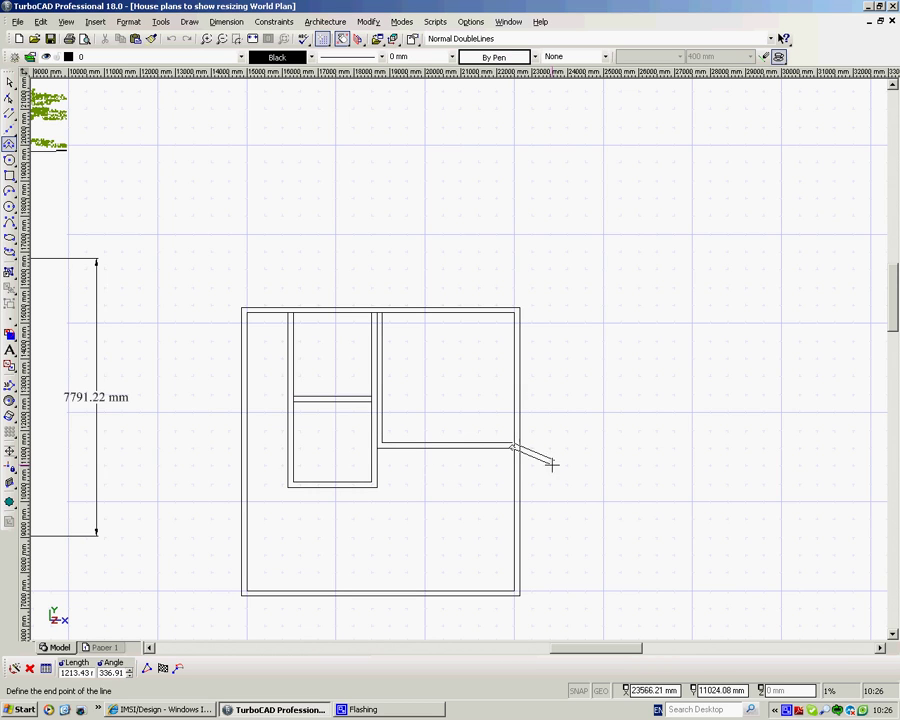
right_click(448, 488)
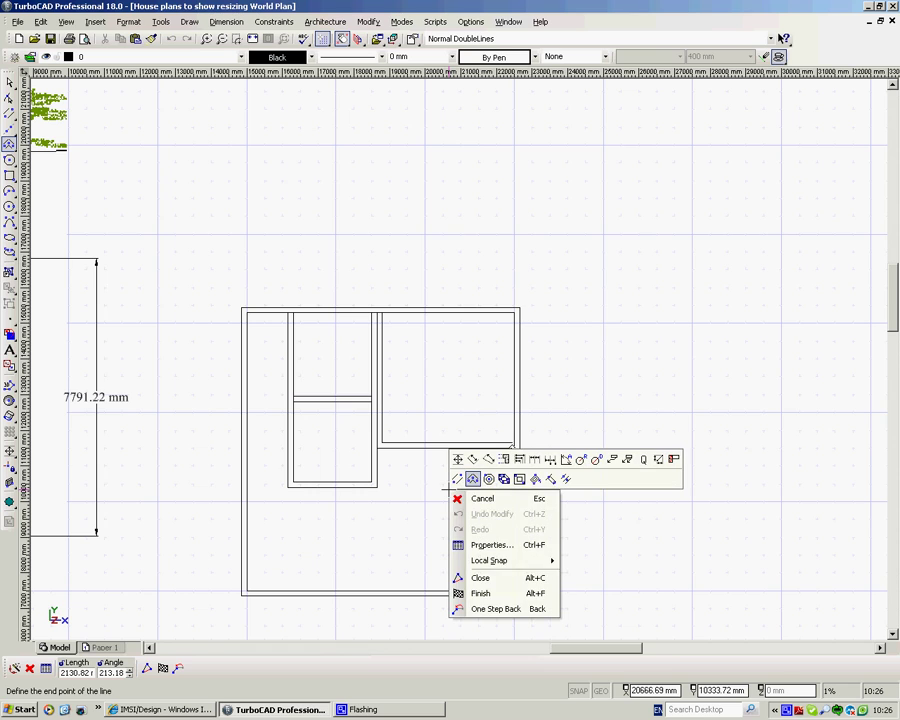
left_click(480, 593)
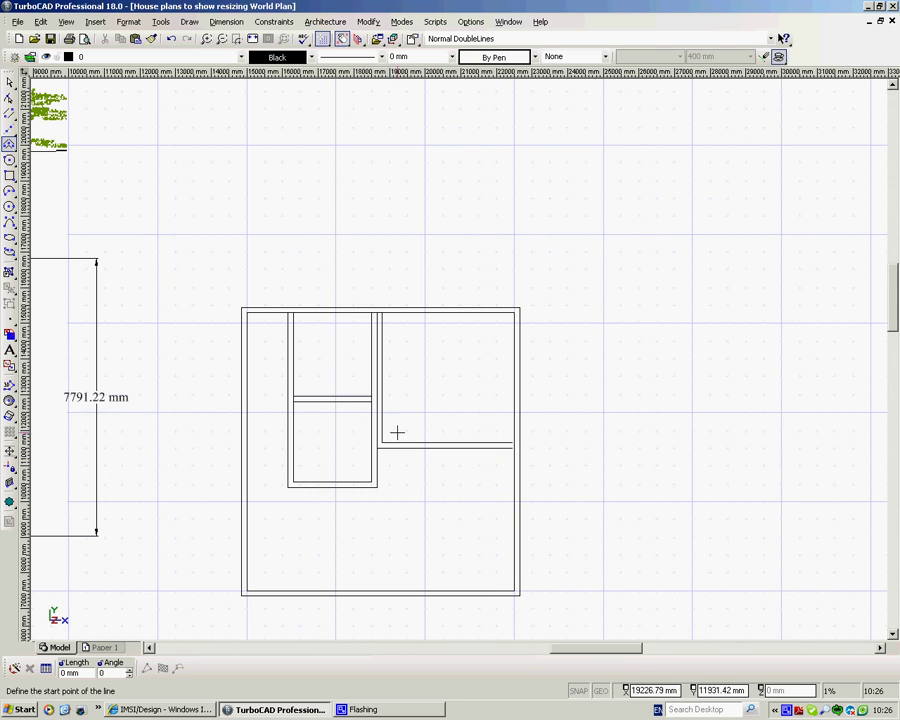
Select the L-shaped wall and try shifting it 900 mm vertically
left_click(352, 284)
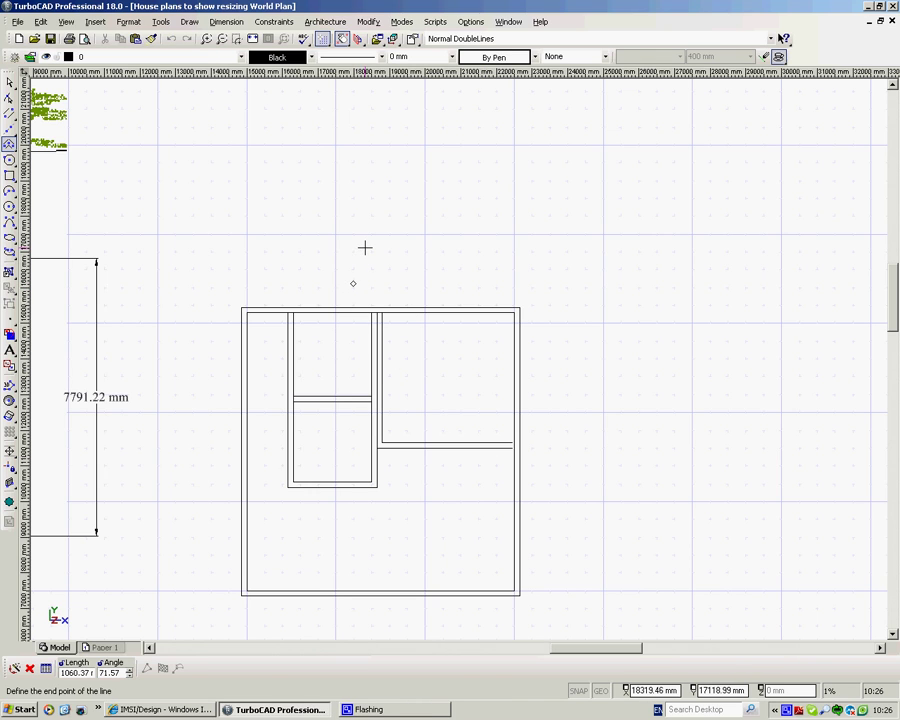
key("Escape")
left_click_drag(357, 265, 540, 467)
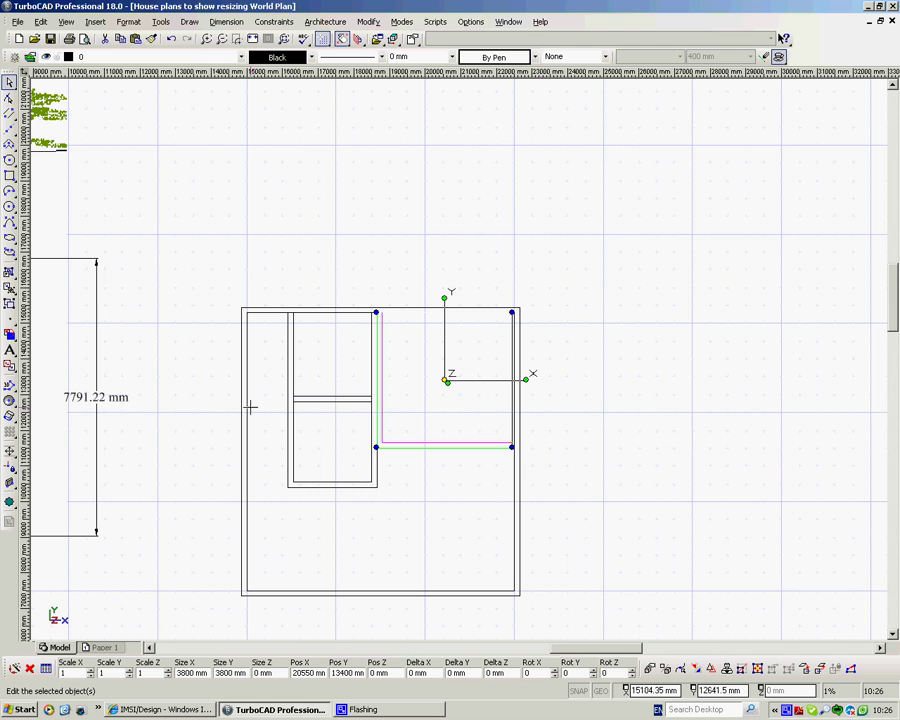
scroll(74, 392, "down", 3)
scroll(510, 324, "up", 1)
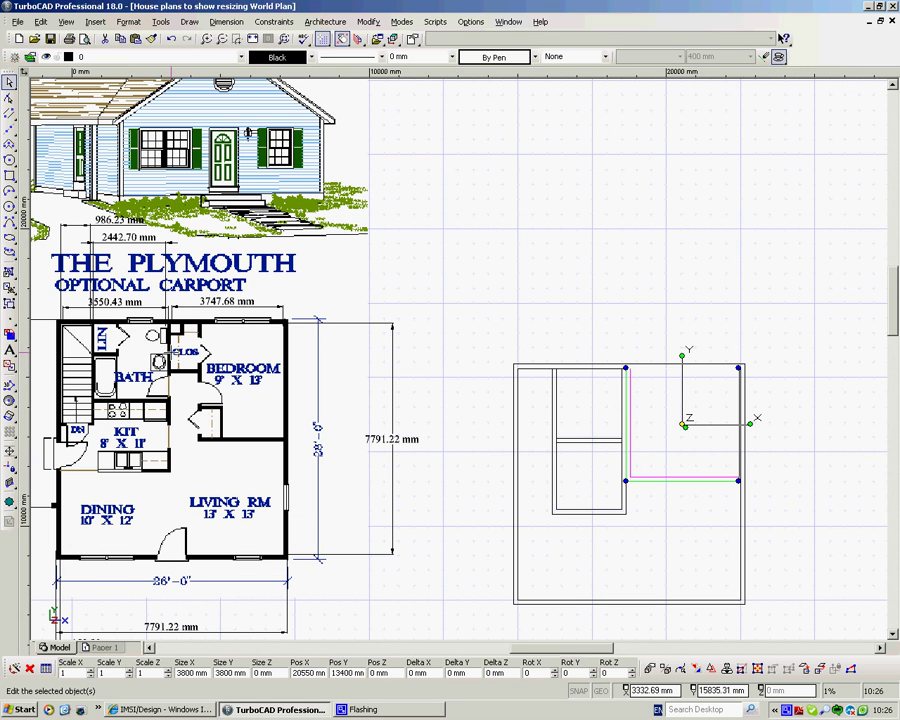
scroll(658, 447, "up", 2)
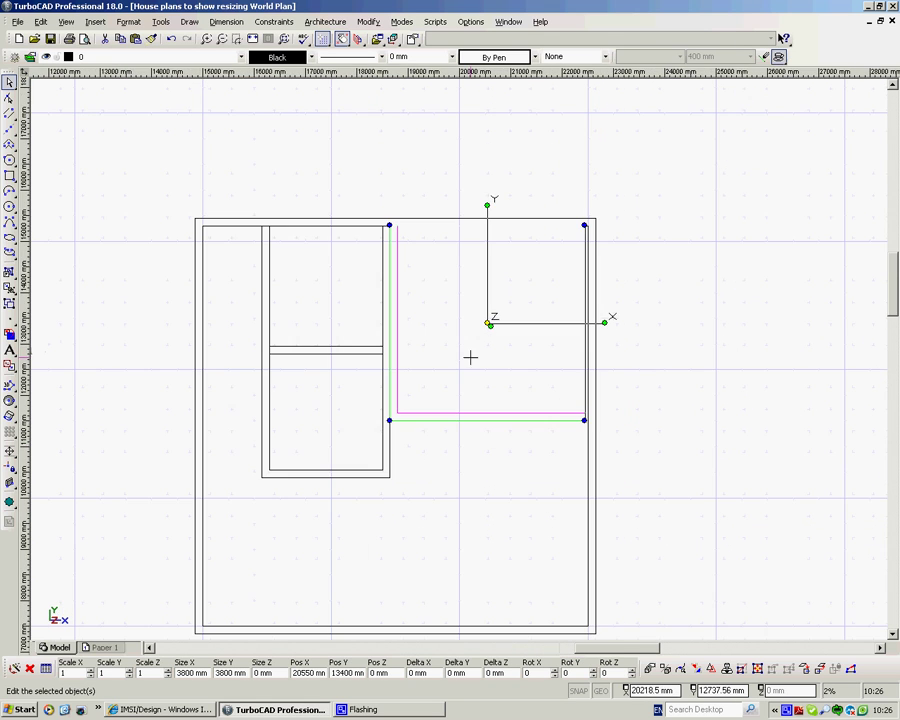
double_click(411, 675)
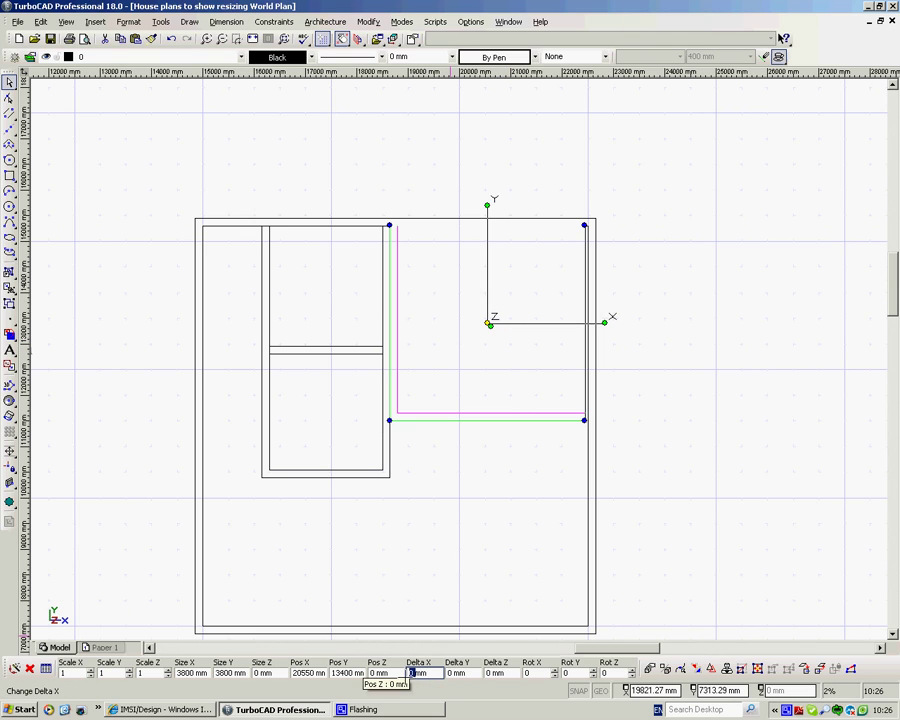
double_click(451, 673)
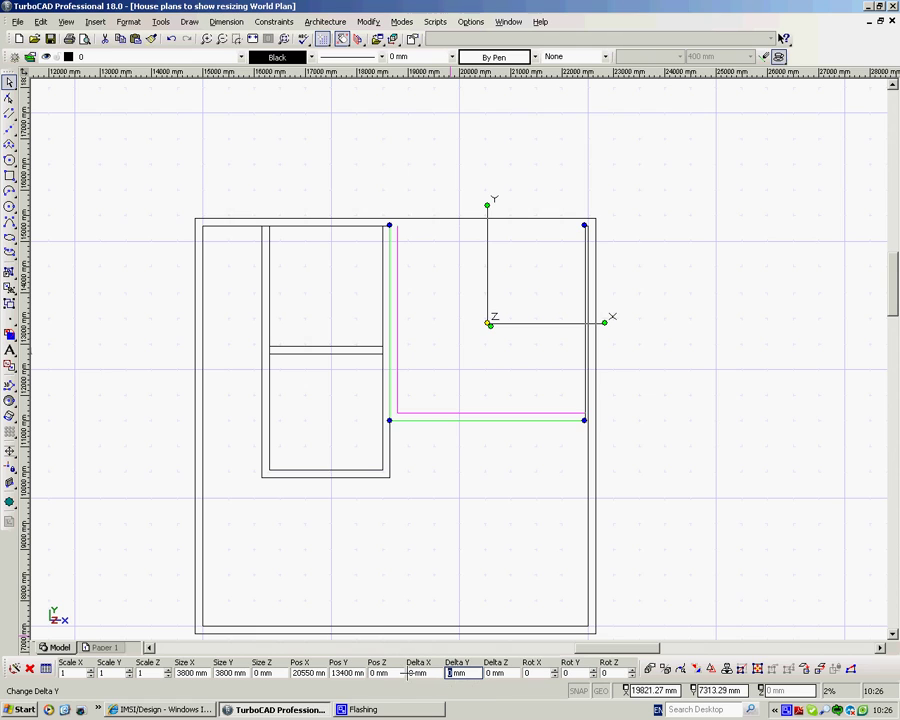
type("90")
key("Return")
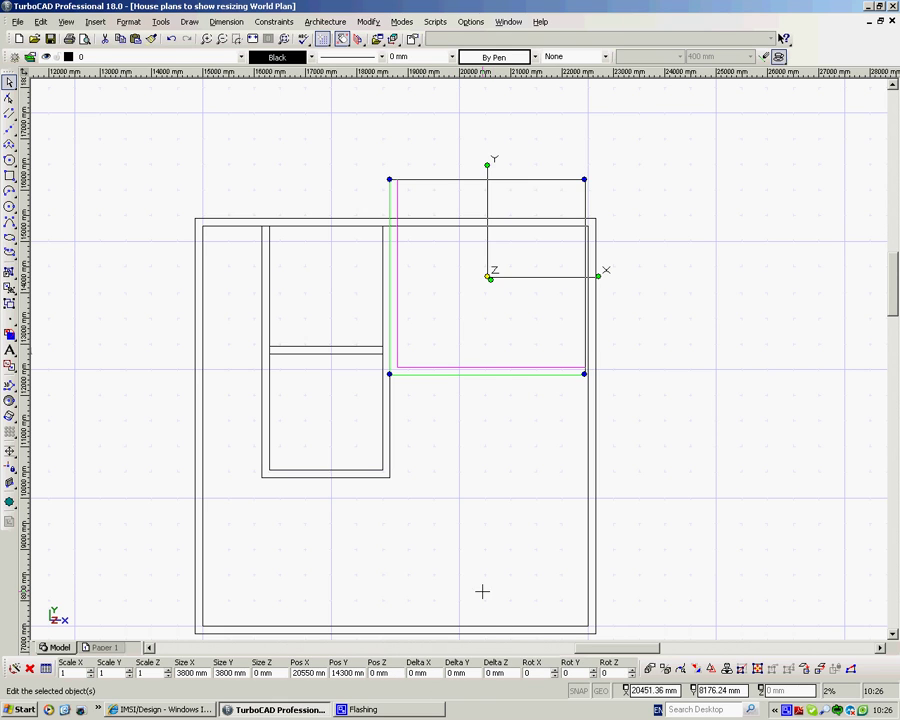
Undo the vertical shift and move the L-wall 900 mm right instead
right_click(494, 519)
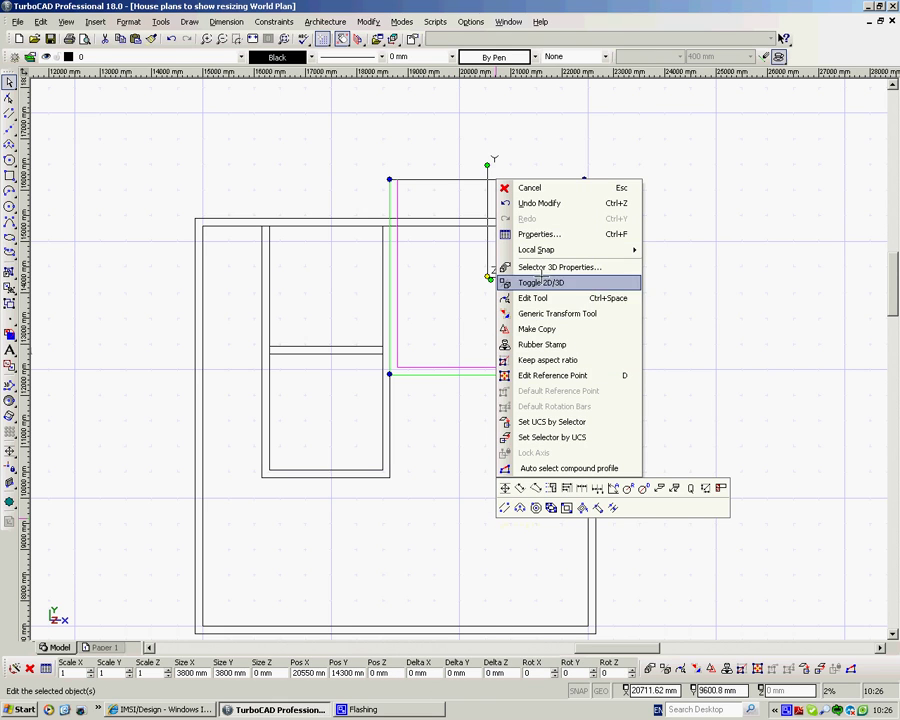
left_click(538, 203)
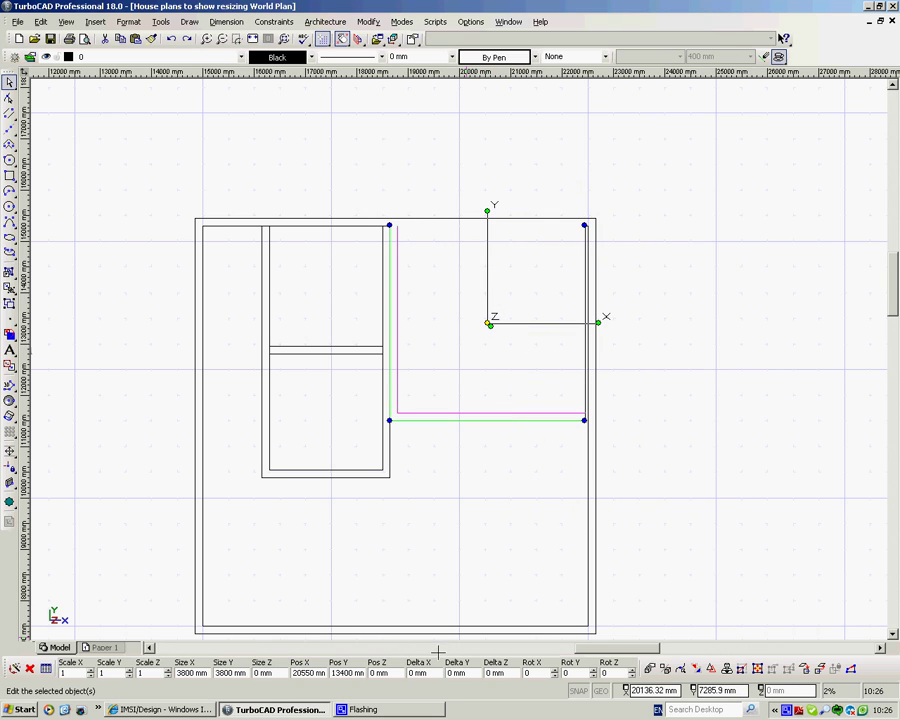
left_click(409, 672)
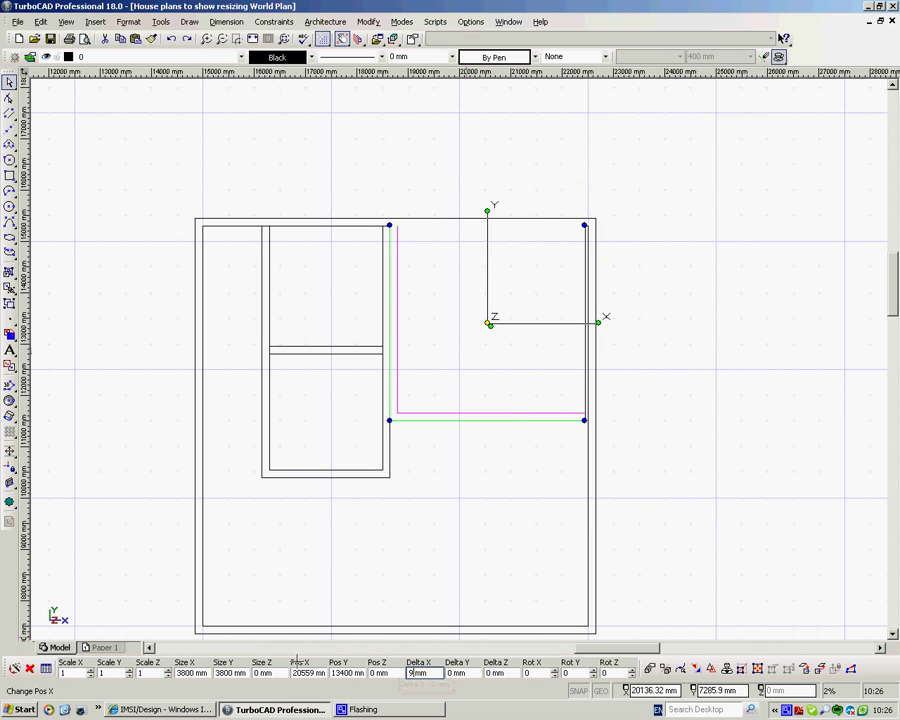
key("Return")
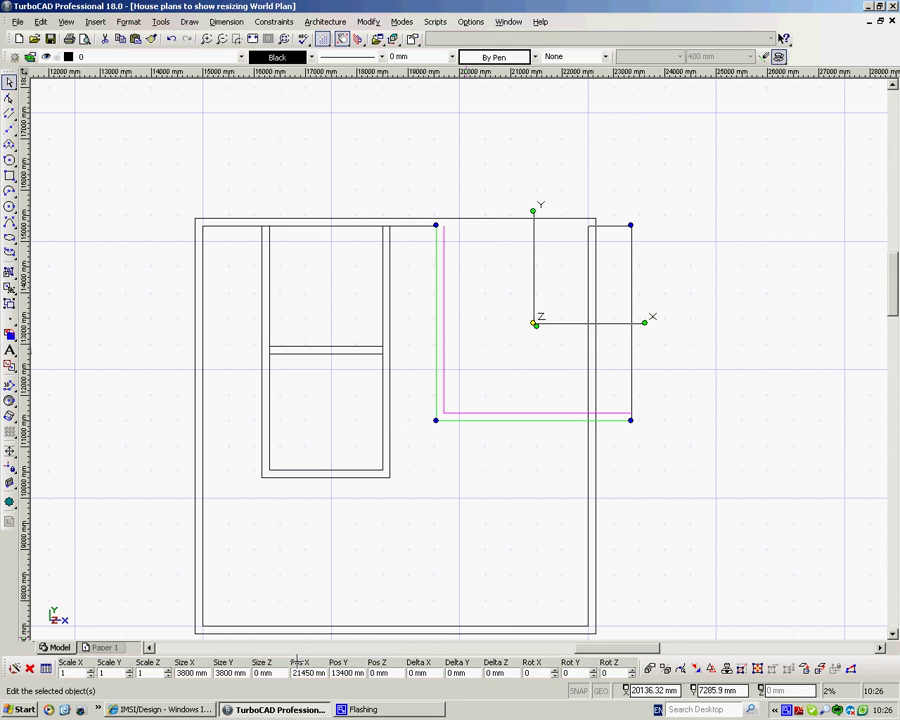
left_click(693, 522)
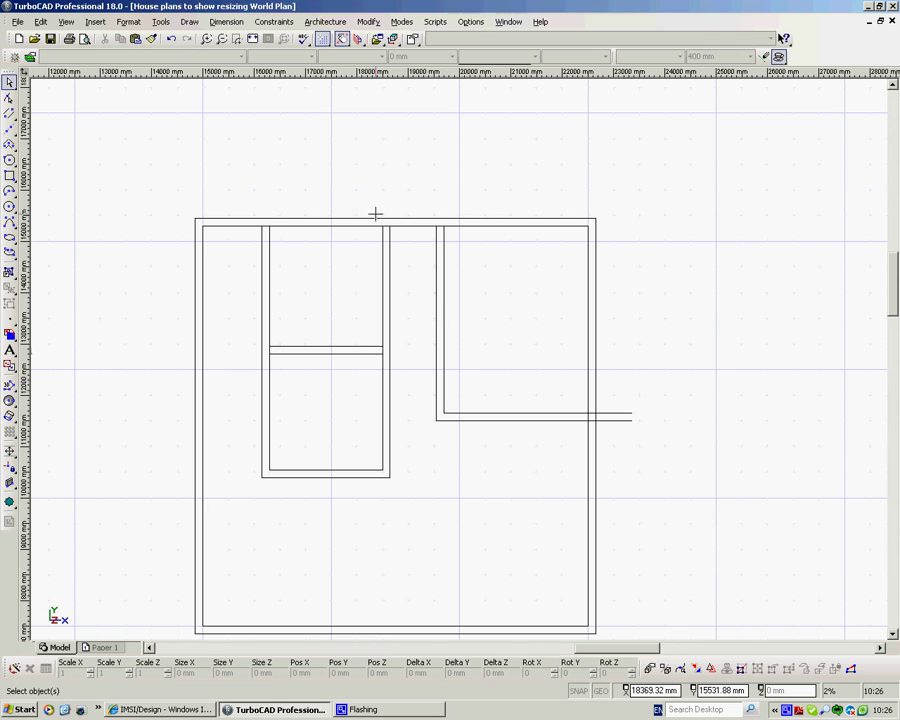
T-Meet the L-wall's horizontal double line with the right outer wall
left_click(368, 21)
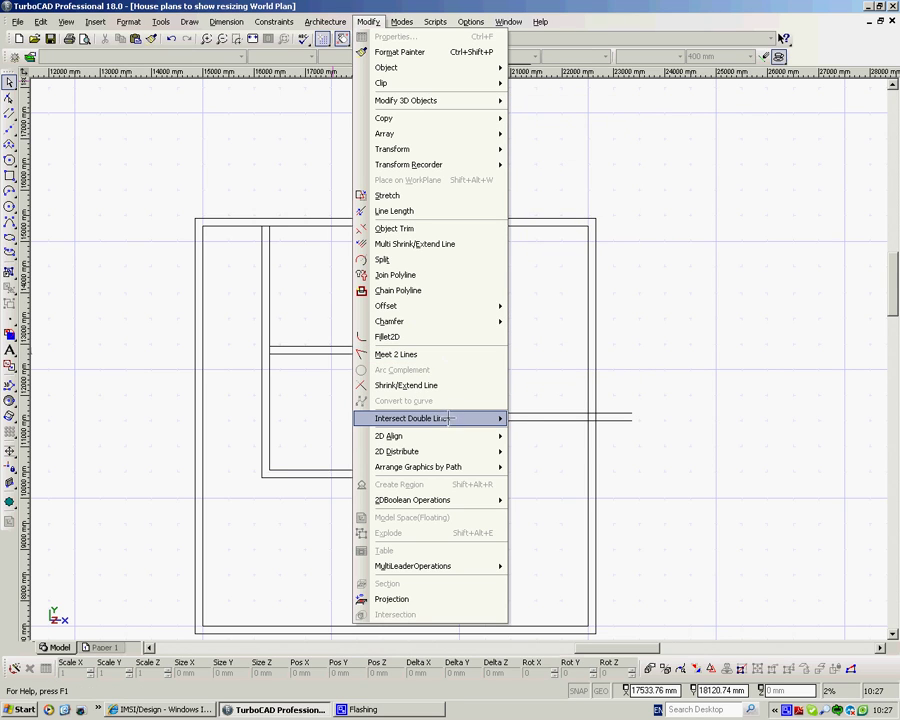
mouse_move(470, 418)
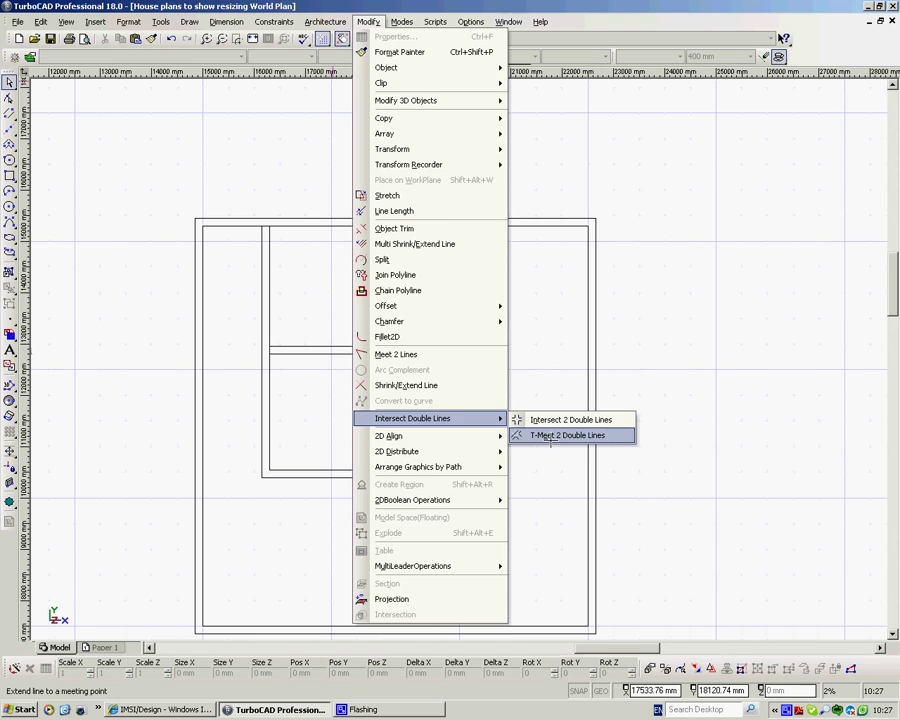
left_click(548, 435)
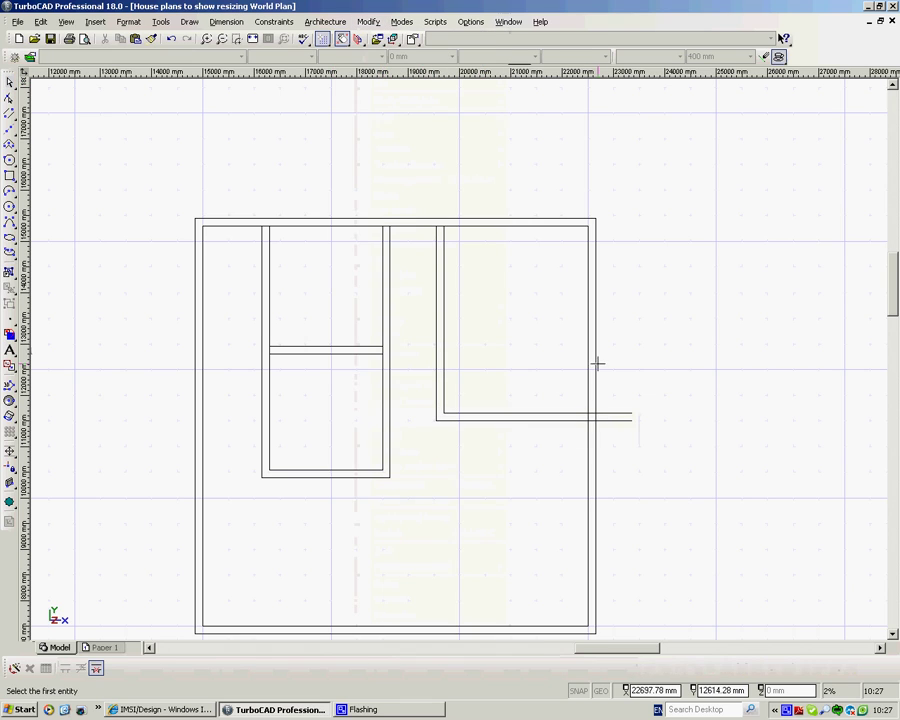
left_click(550, 413)
left_click(589, 366)
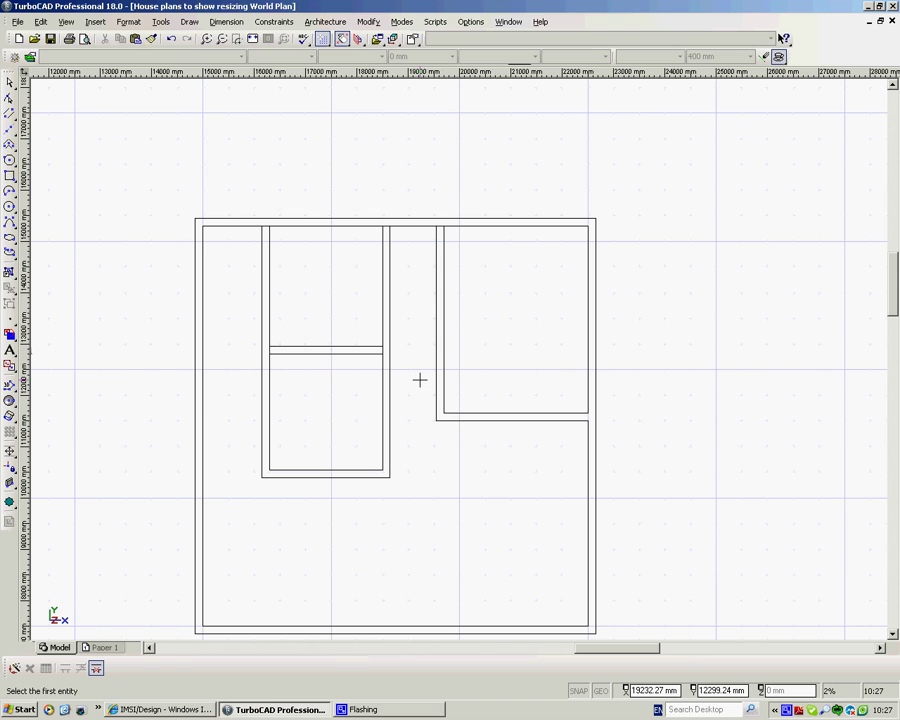
scroll(419, 380, "down", 4)
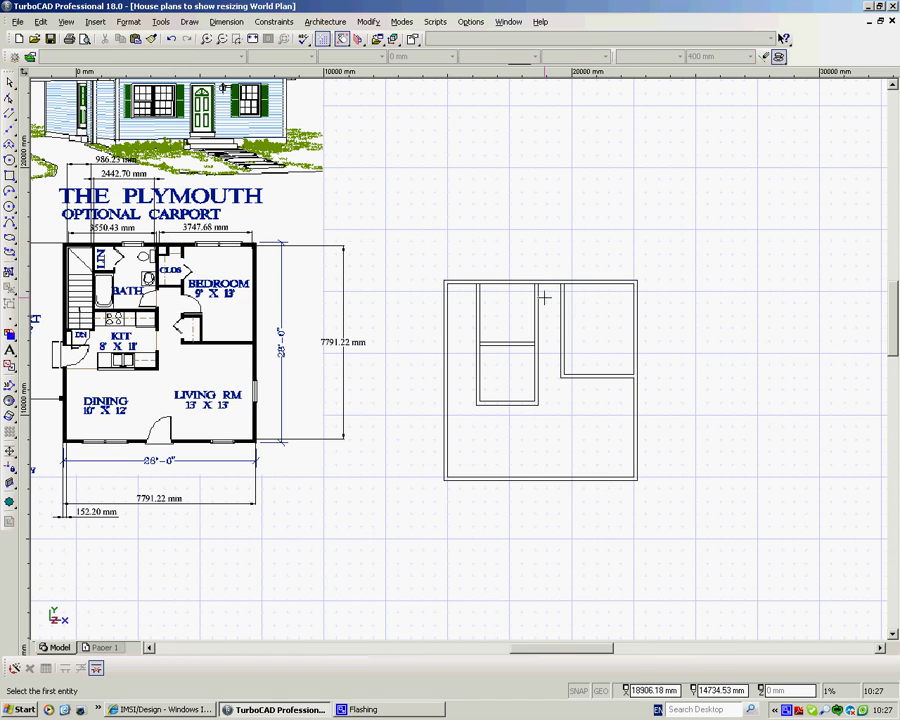
Draw a short double-line wall closing the top gap between the closet and the L-wall
scroll(545, 297, "up", 3)
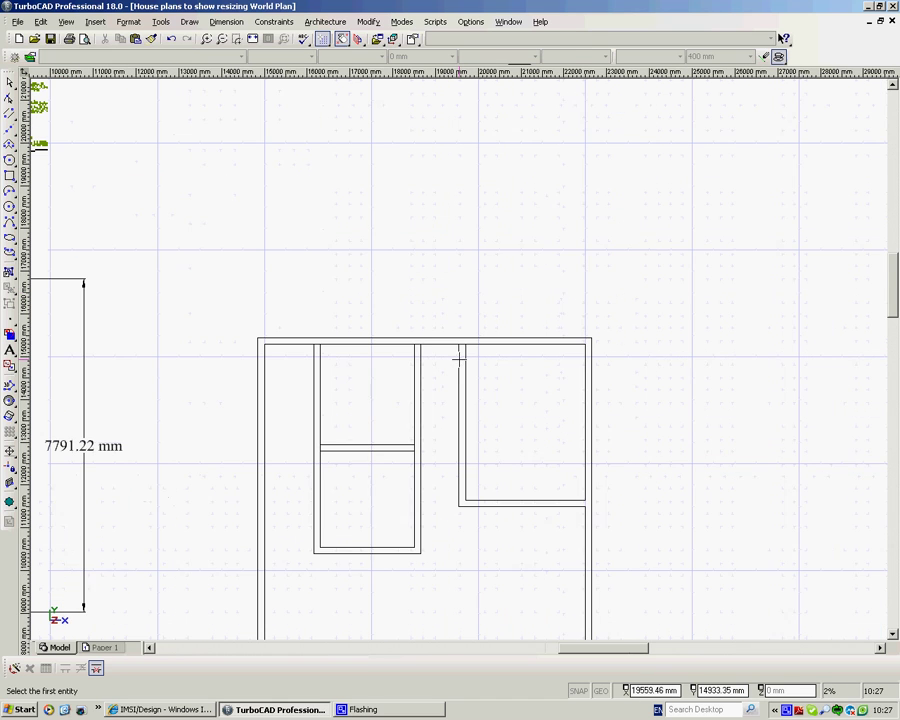
right_click(430, 270)
left_click(440, 259)
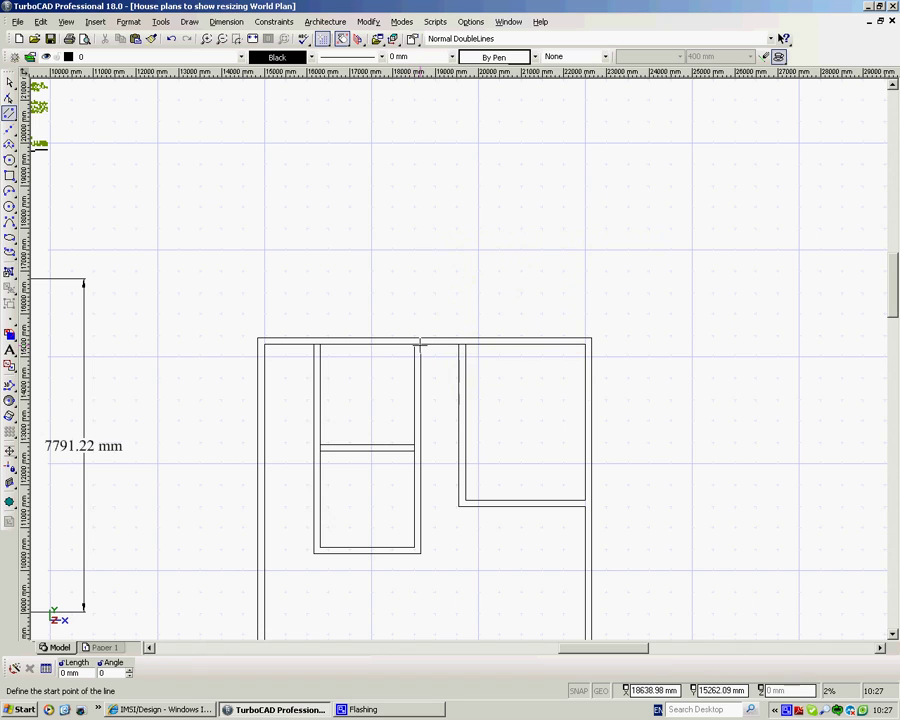
left_click(420, 343)
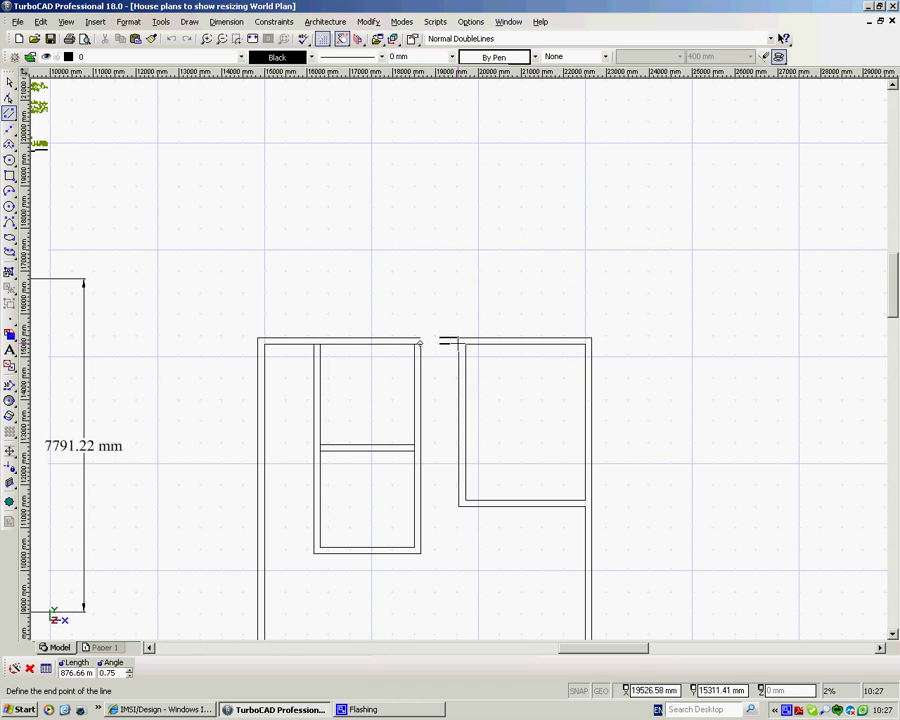
left_click(460, 343)
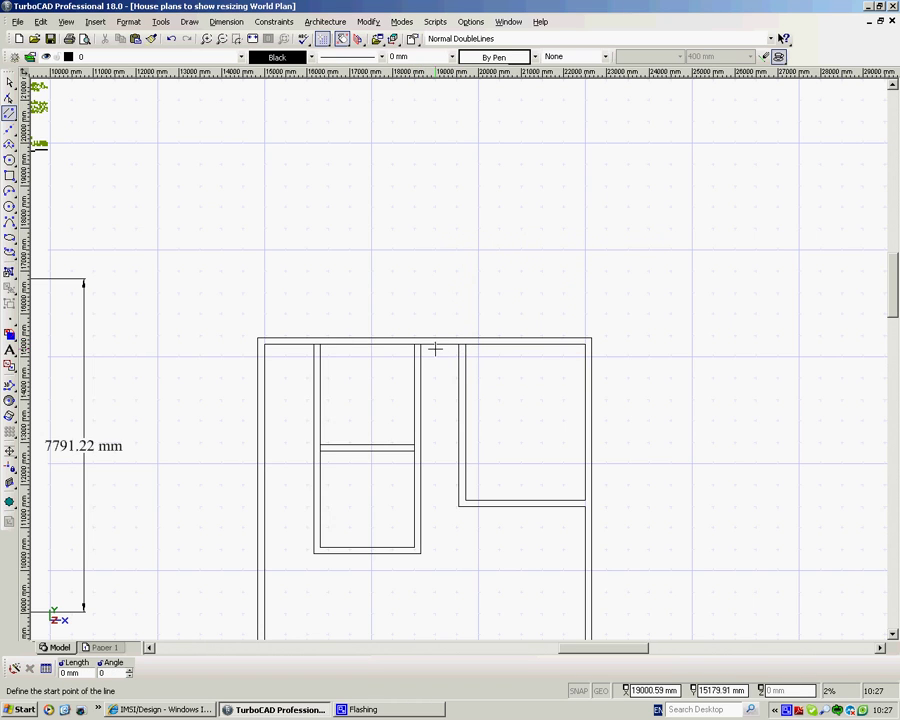
key("space")
left_click_drag(394, 310, 484, 376)
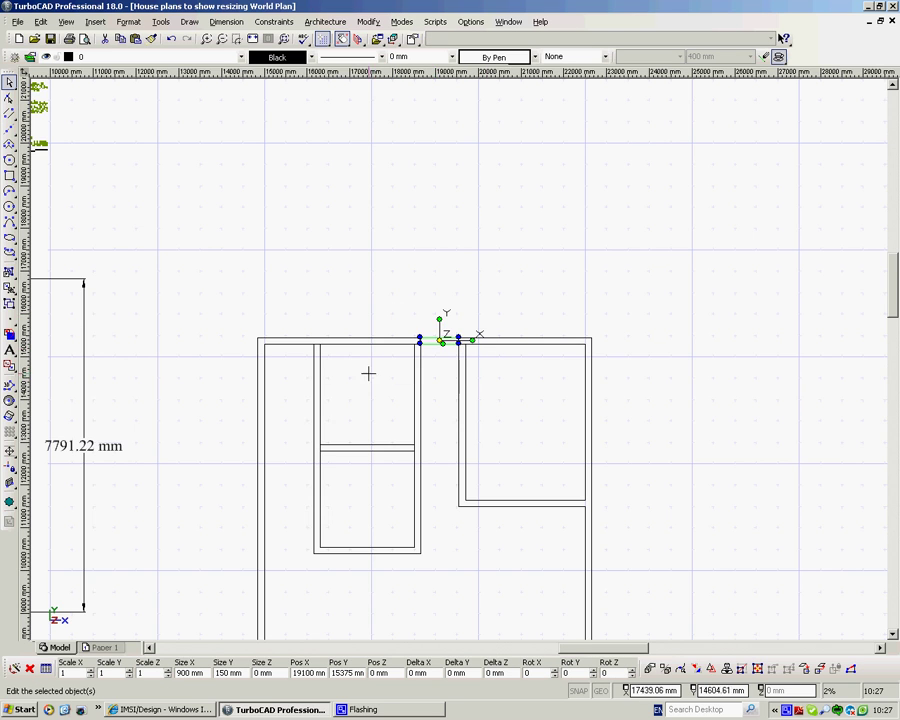
scroll(368, 373, "down", 2)
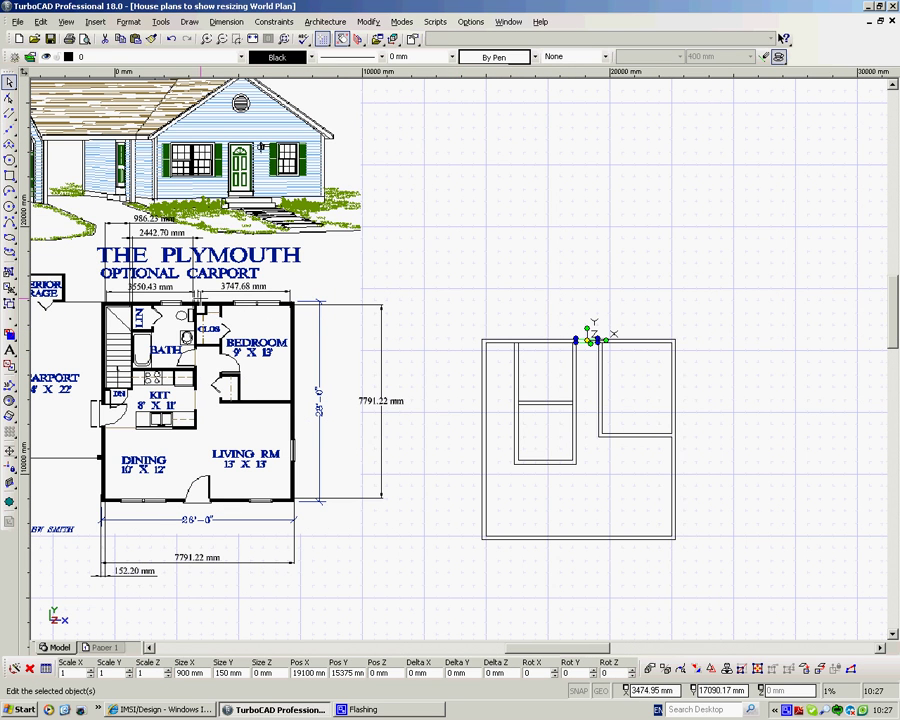
Dimension the Plymouth reference bedroom, giving a 1590.59 mm measurement
right_click(362, 226)
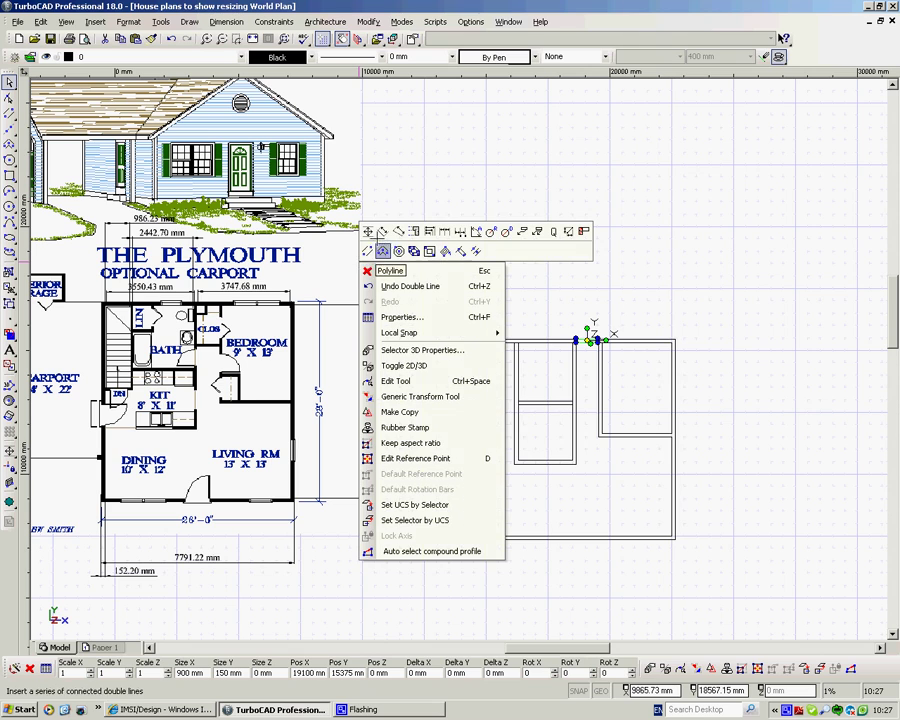
left_click(383, 250)
left_click(245, 304)
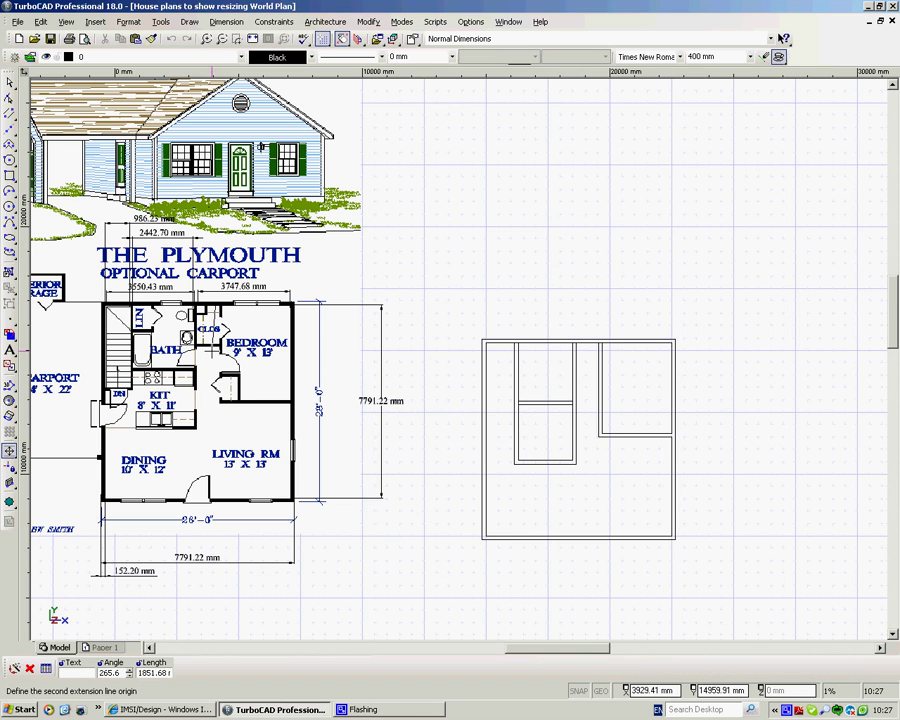
left_click(286, 304)
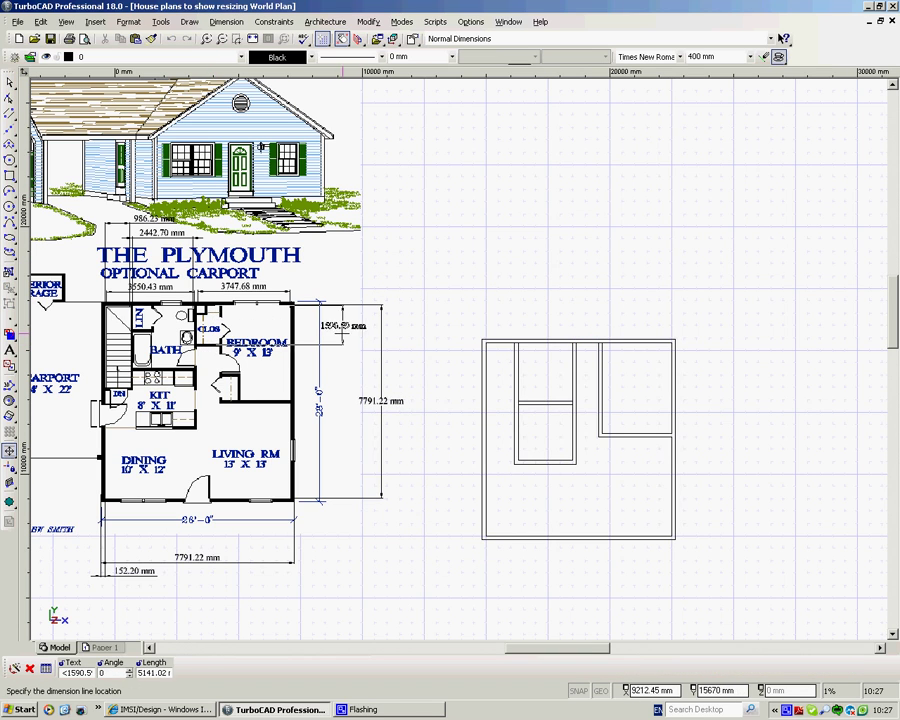
left_click(355, 337)
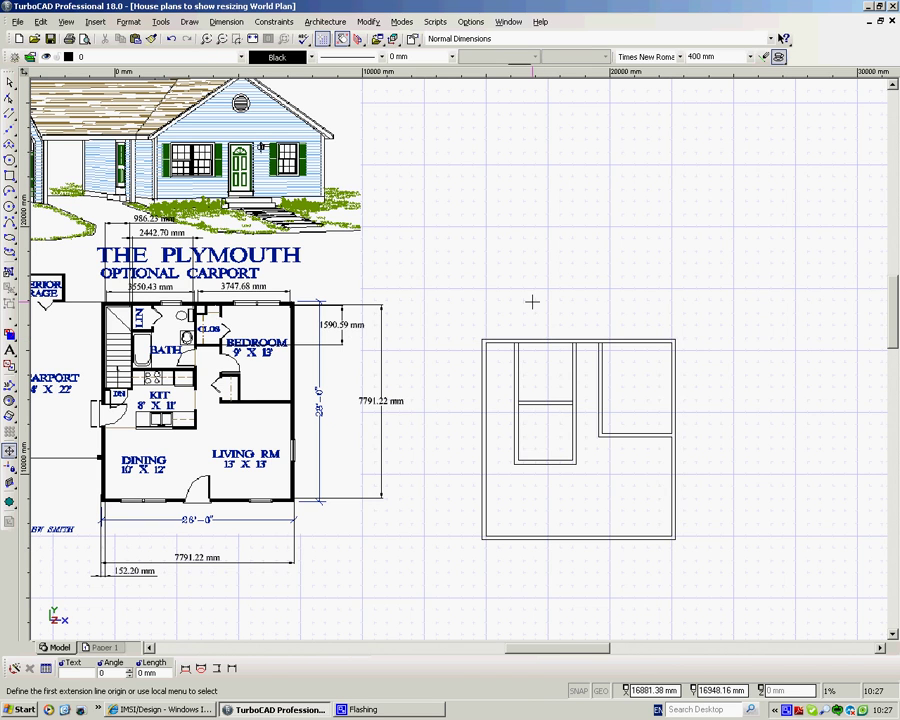
key("Escape")
scroll(459, 359, "up", 1)
Window-select the short top-gap wall and move it down with Delta Y -1500
scroll(459, 359, "up", 1)
scroll(456, 356, "down", 3)
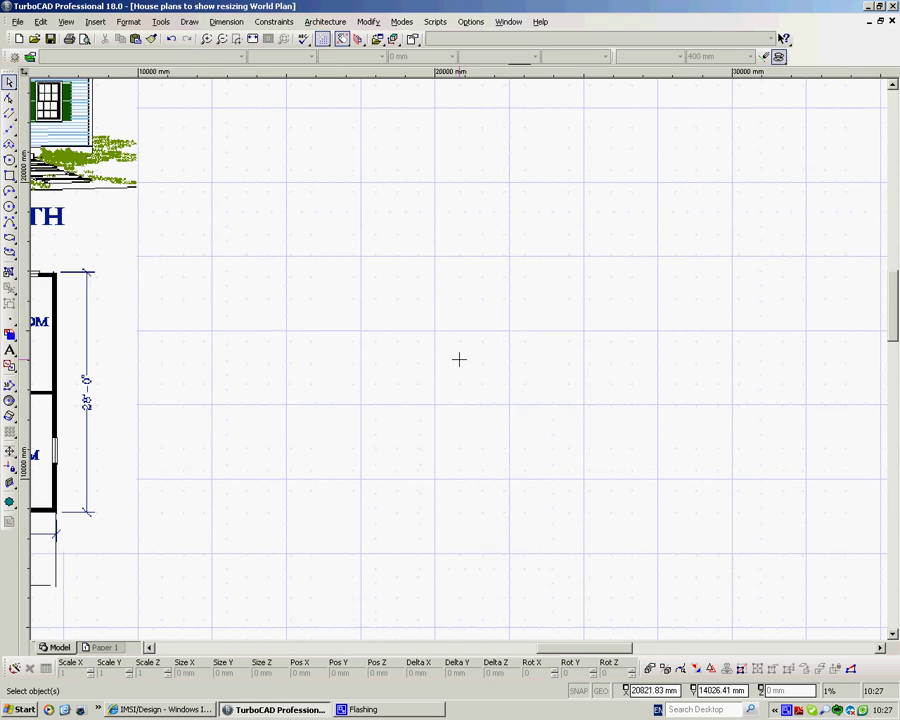
left_click_drag(371, 283, 436, 341)
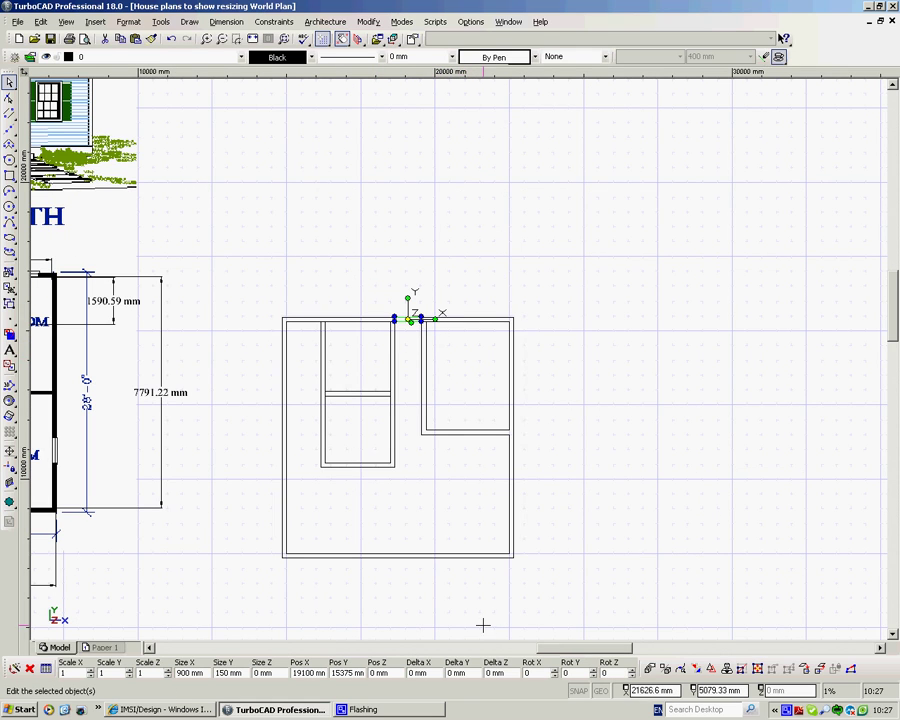
left_click(462, 673)
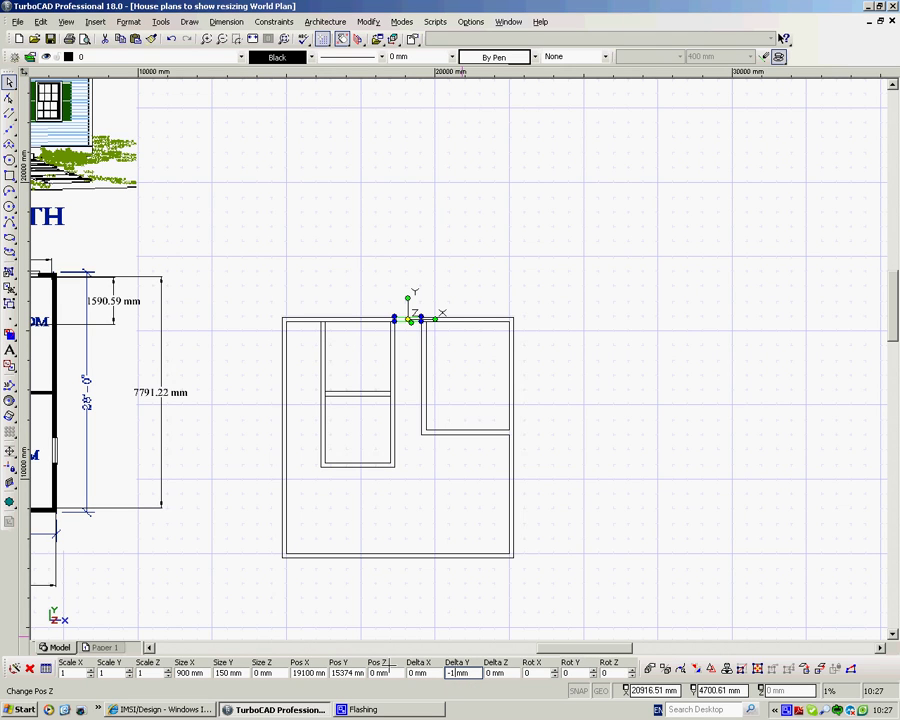
type("-1500")
key("Return")
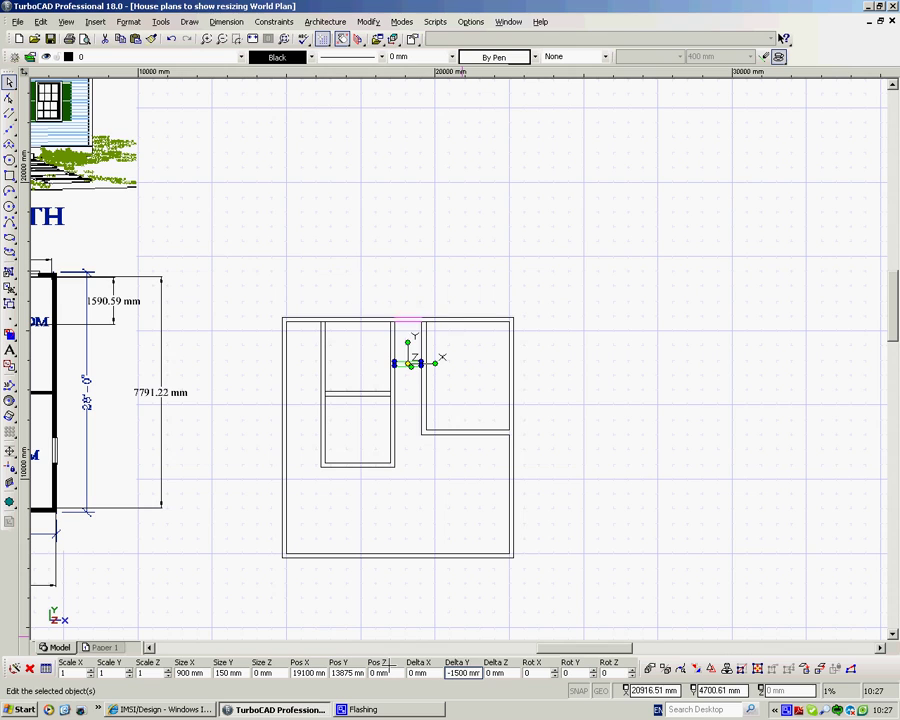
left_click(401, 267)
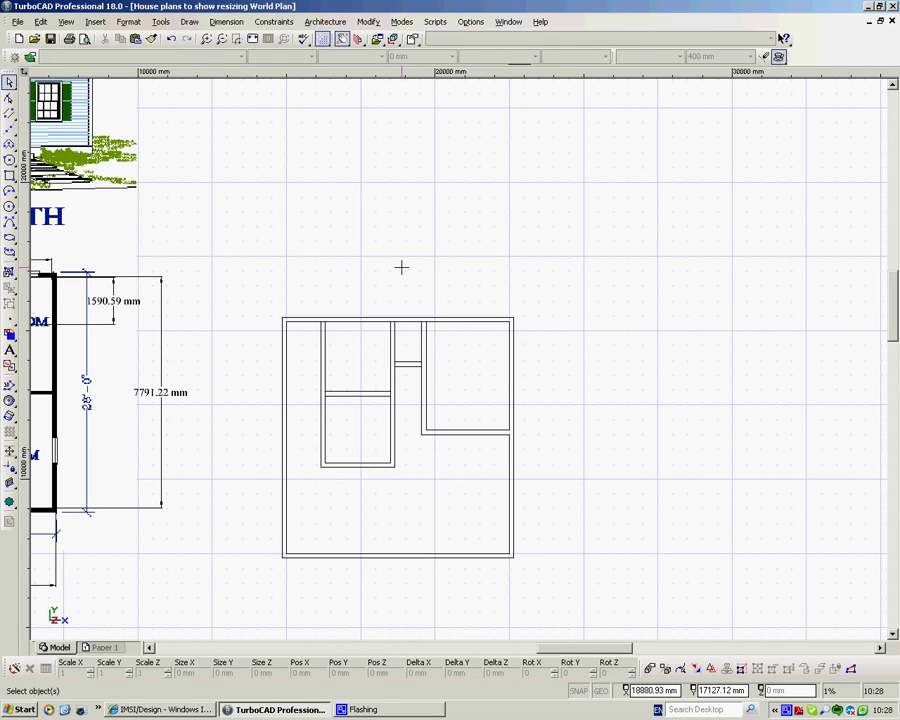
Start a double-line wall at the inner room corner, running 900 mm up at 90°
scroll(452, 356, "down", 3)
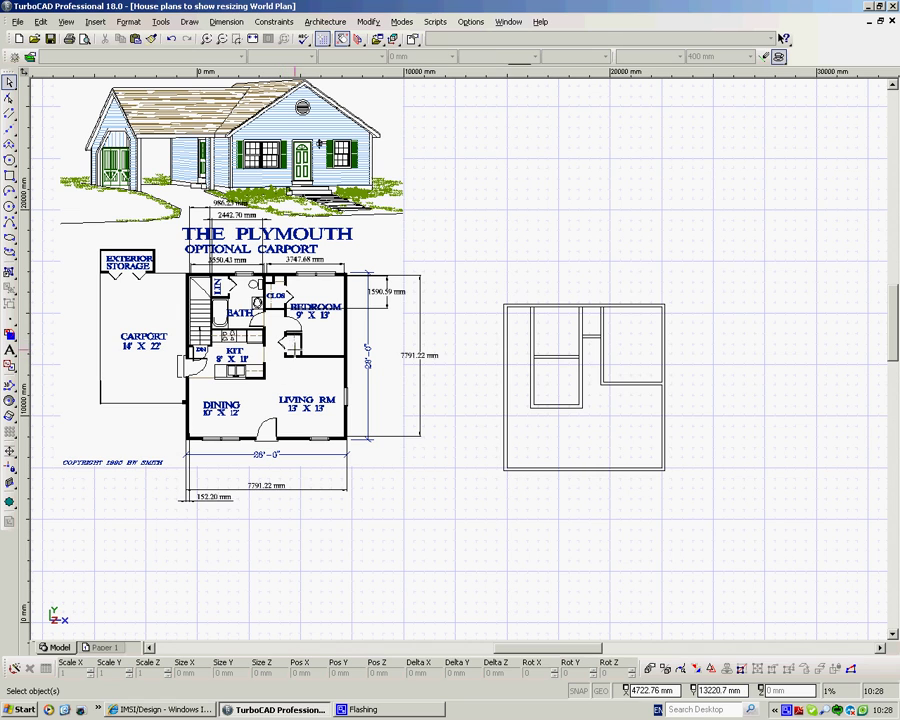
scroll(460, 358, "up", 2)
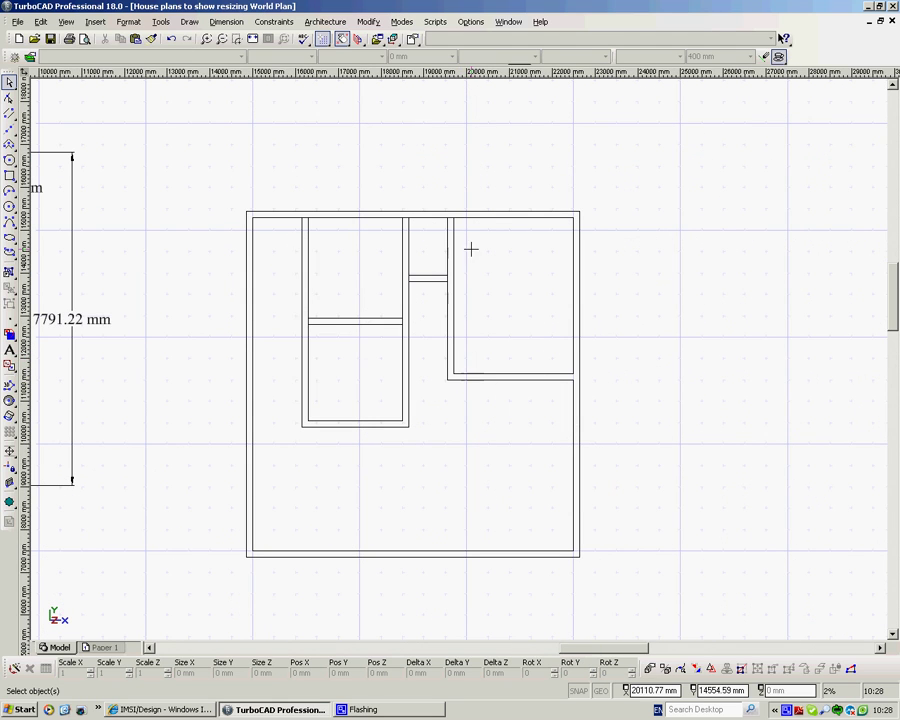
right_click(487, 196)
left_click(509, 222)
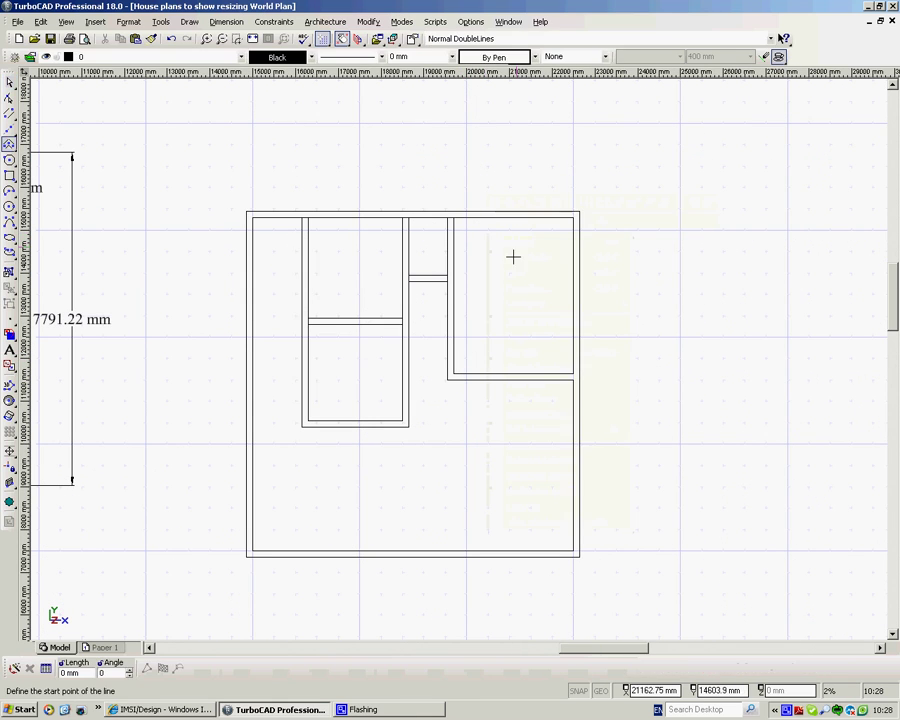
left_click(452, 374)
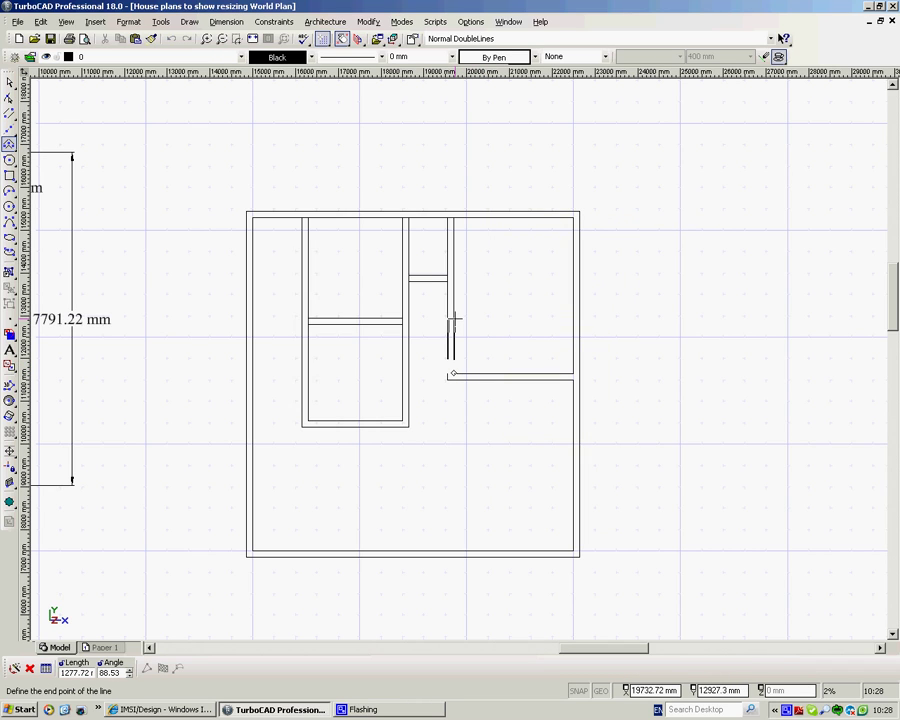
type("900")
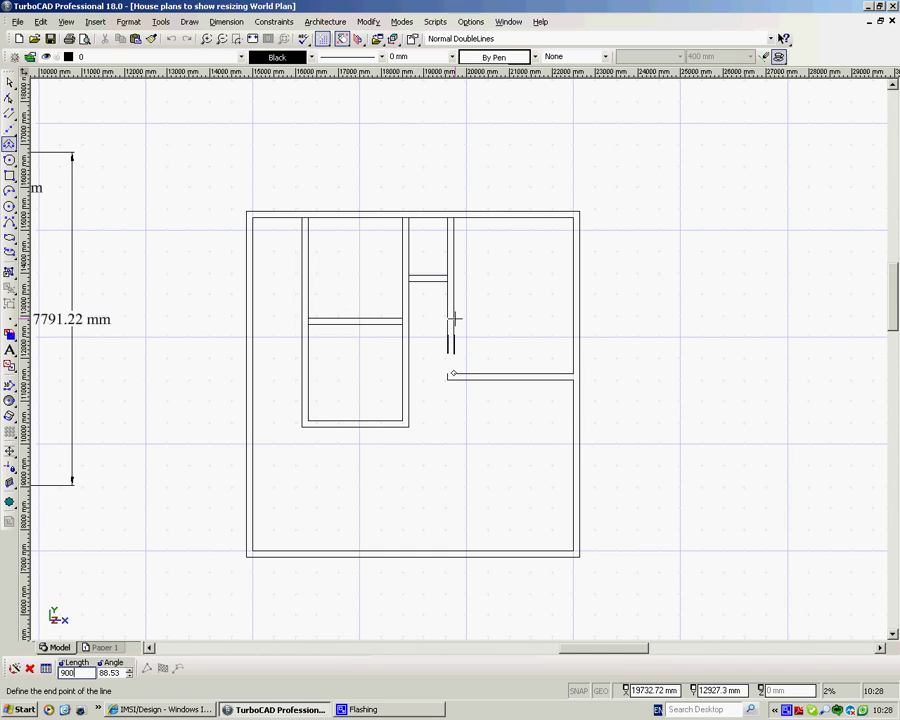
key("Tab")
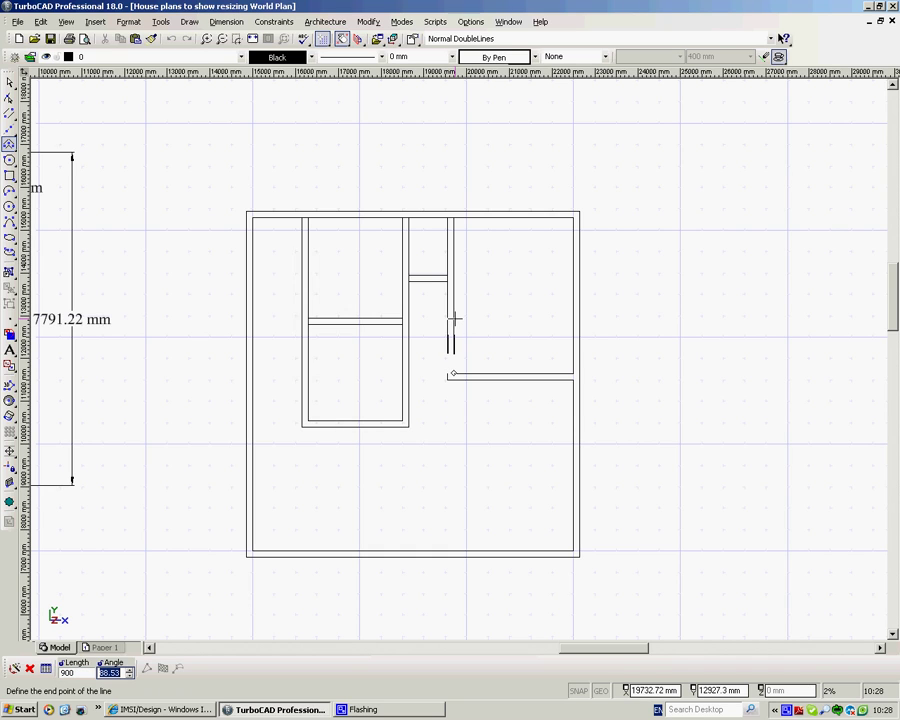
type("90")
key("Return")
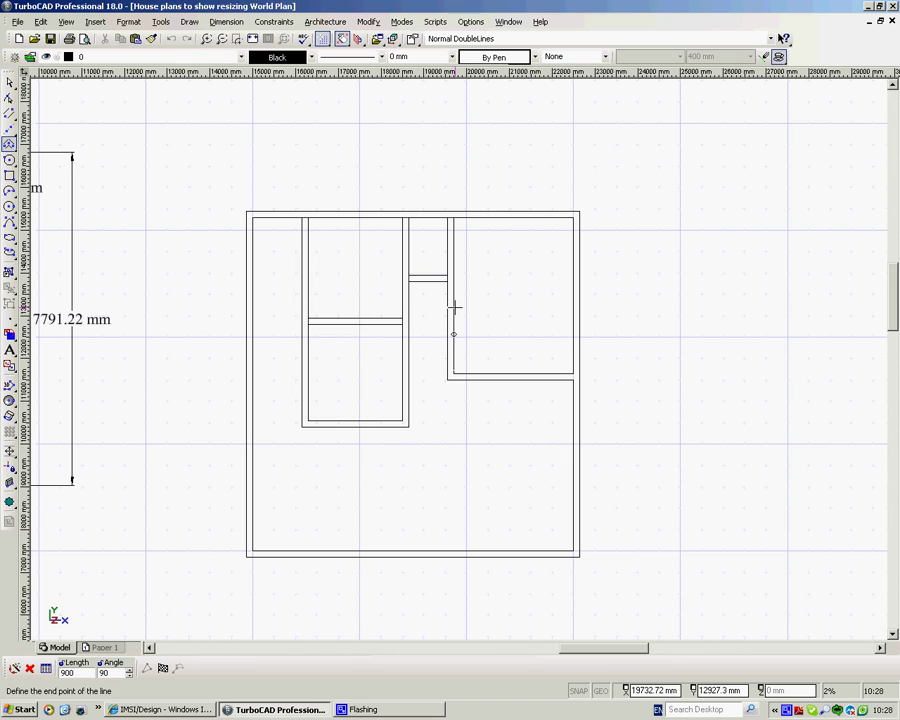
Continue the wall 600 mm at 180° and finish it
key("Tab")
type("600")
key("Tab")
type("180")
key("Return")
right_click(446, 291)
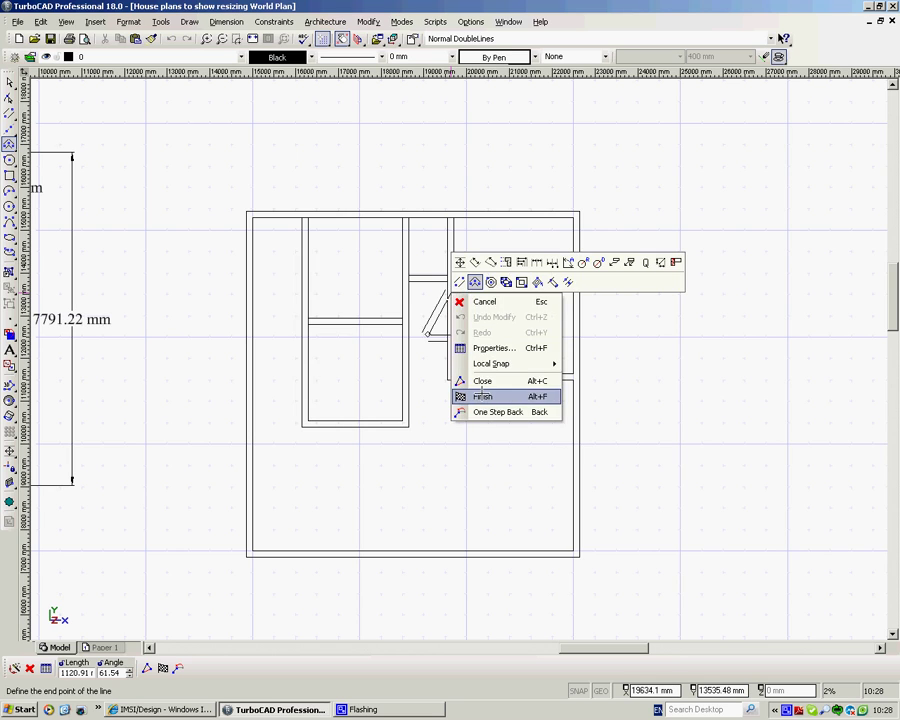
left_click(481, 396)
Window-select the new closet walls and shift them right with Delta X 600
key("Escape")
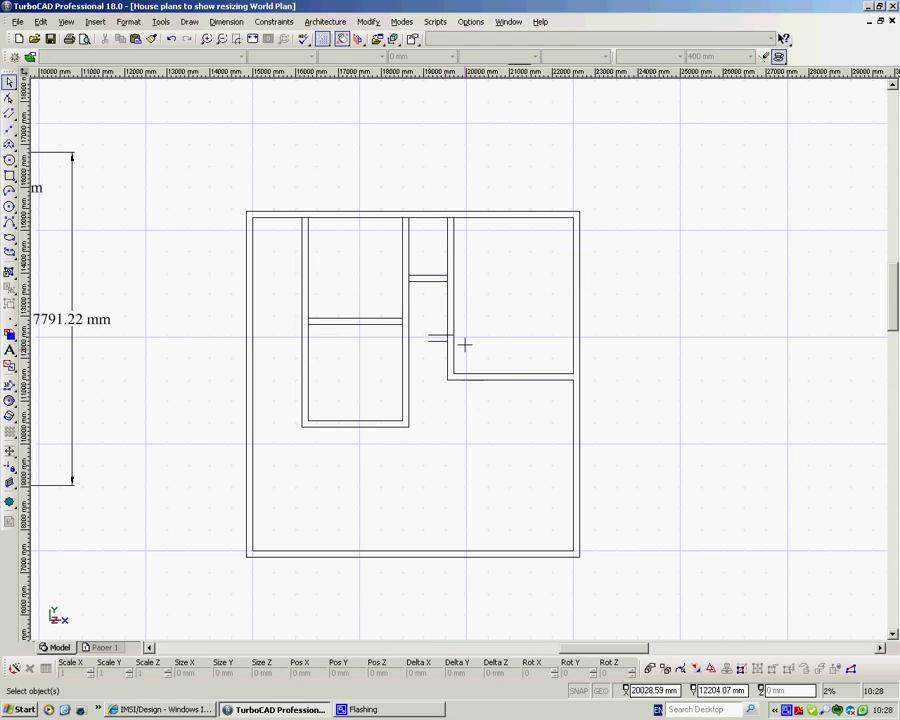
left_click_drag(418, 320, 466, 389)
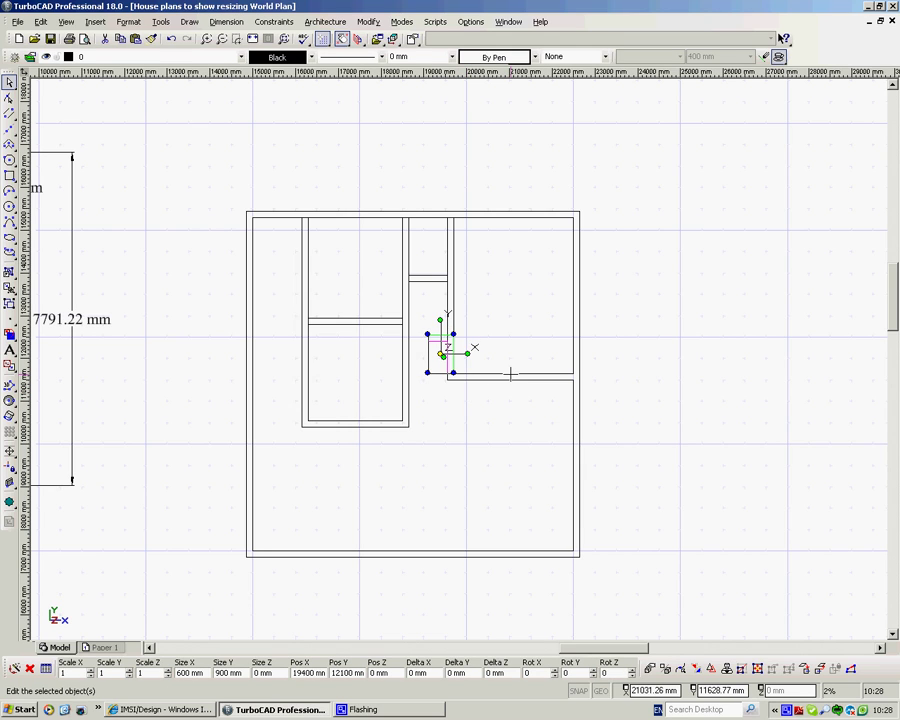
double_click(411, 673)
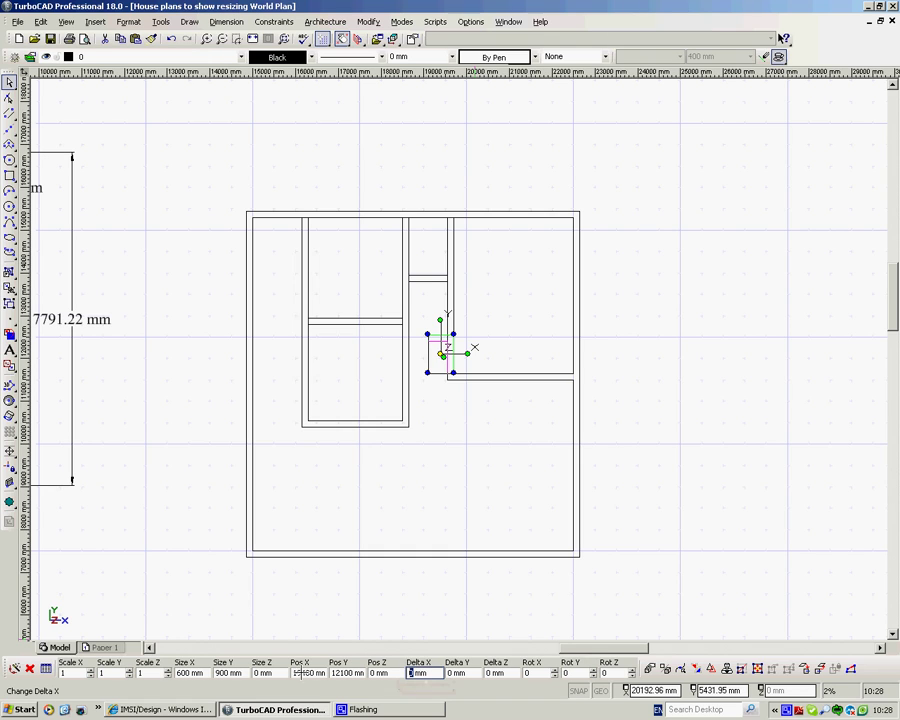
type("600")
key("Return")
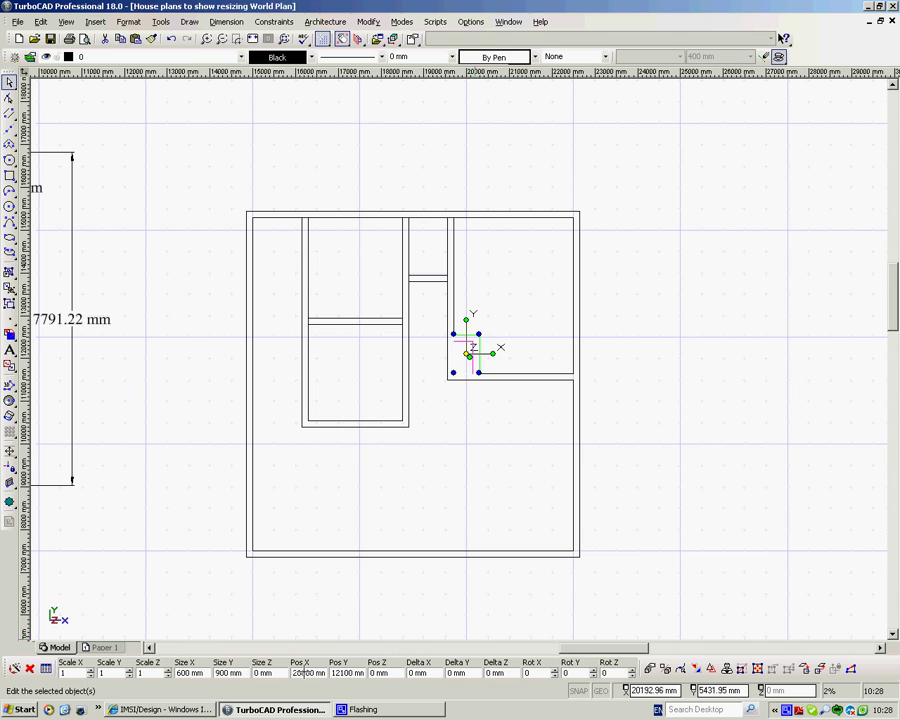
left_click(657, 453)
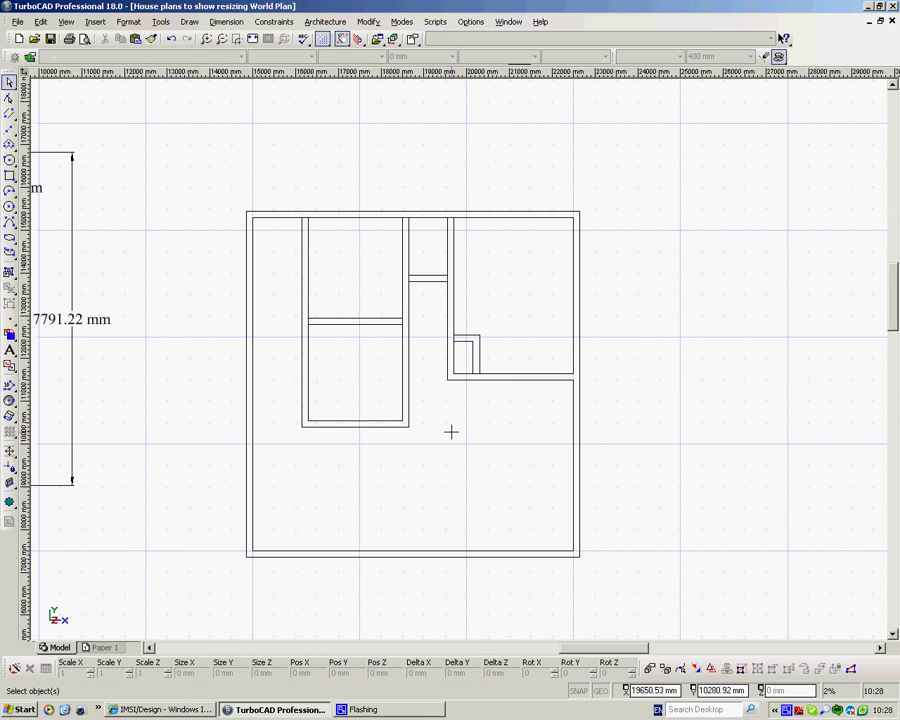
scroll(460, 414, "down", 4)
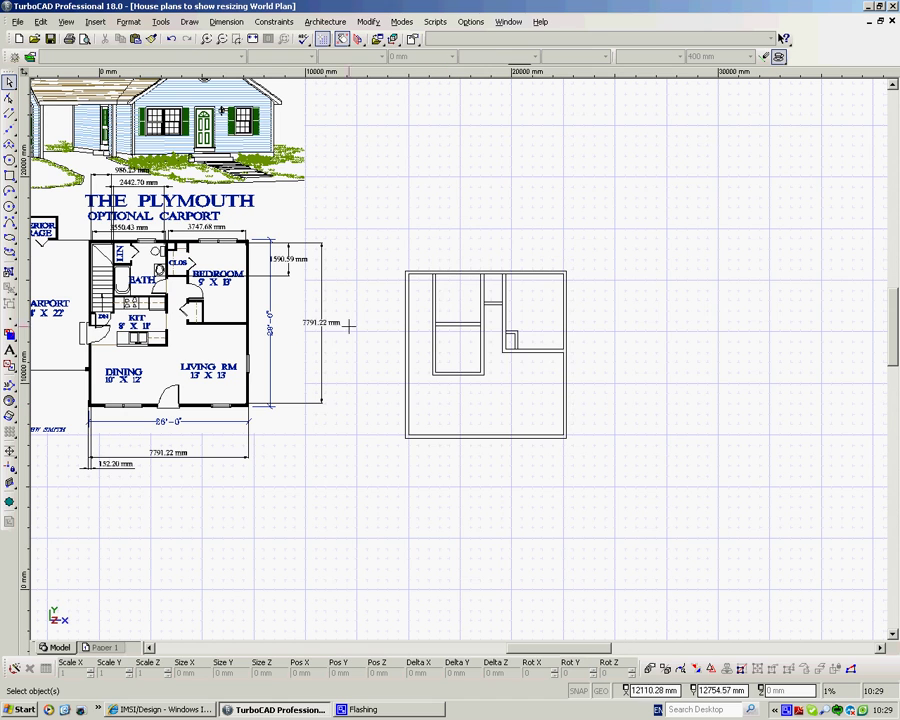
scroll(460, 357, "up", 1)
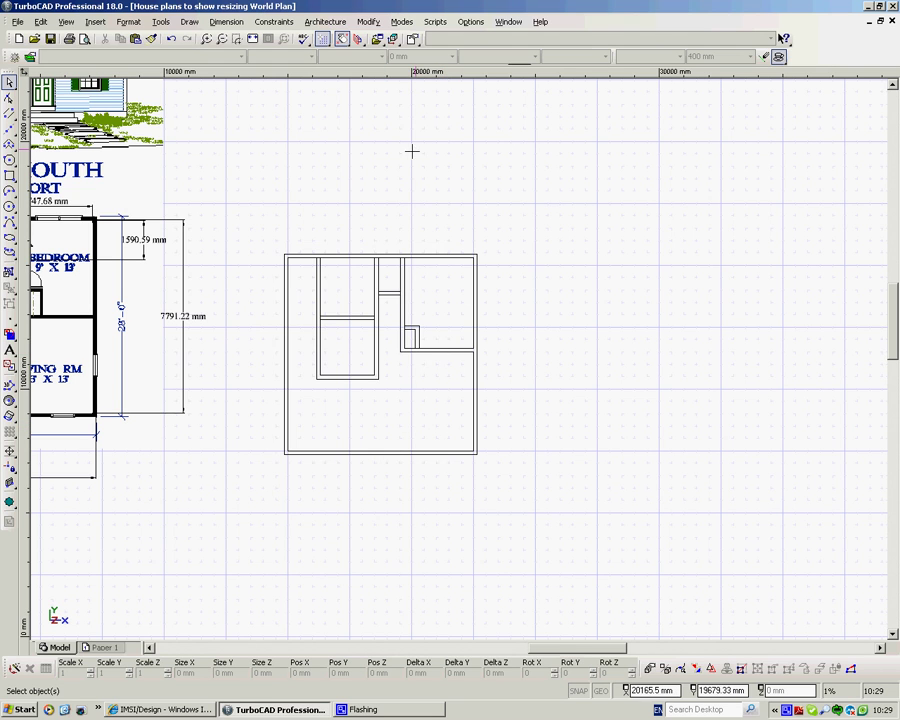
middle_click_drag(55, 274, 389, 318)
scroll(470, 362, "down", 3)
scroll(460, 362, "up", 3)
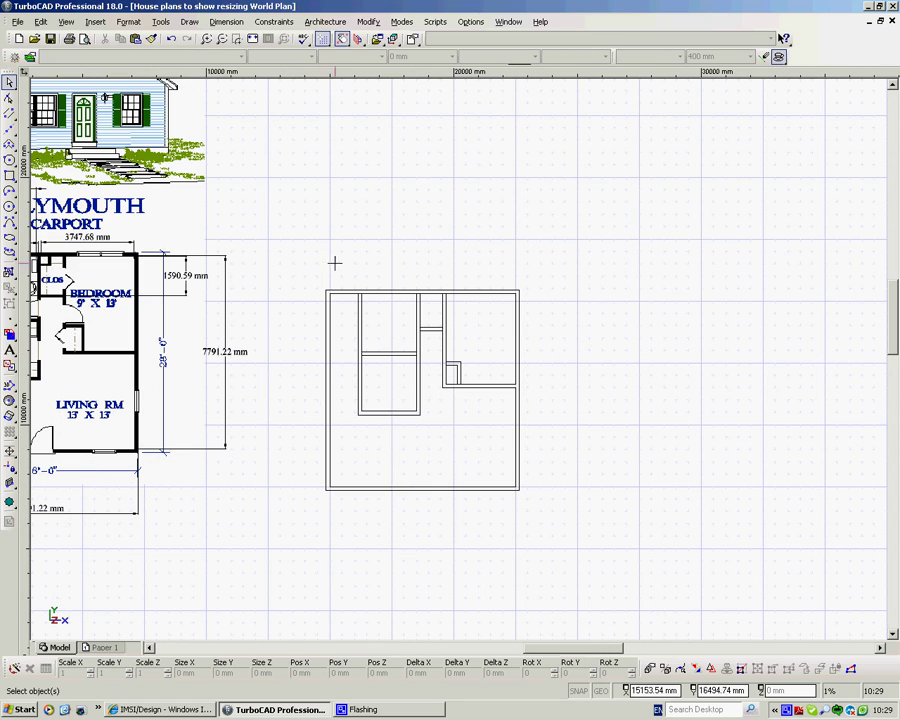
Apply a Brush Pattern fill to the whole floor plan, deselect it, and open the Modify menu
mouse_move(303, 233)
left_mouse_down()
mouse_move(503, 435)
mouse_move(560, 538)
left_mouse_up()
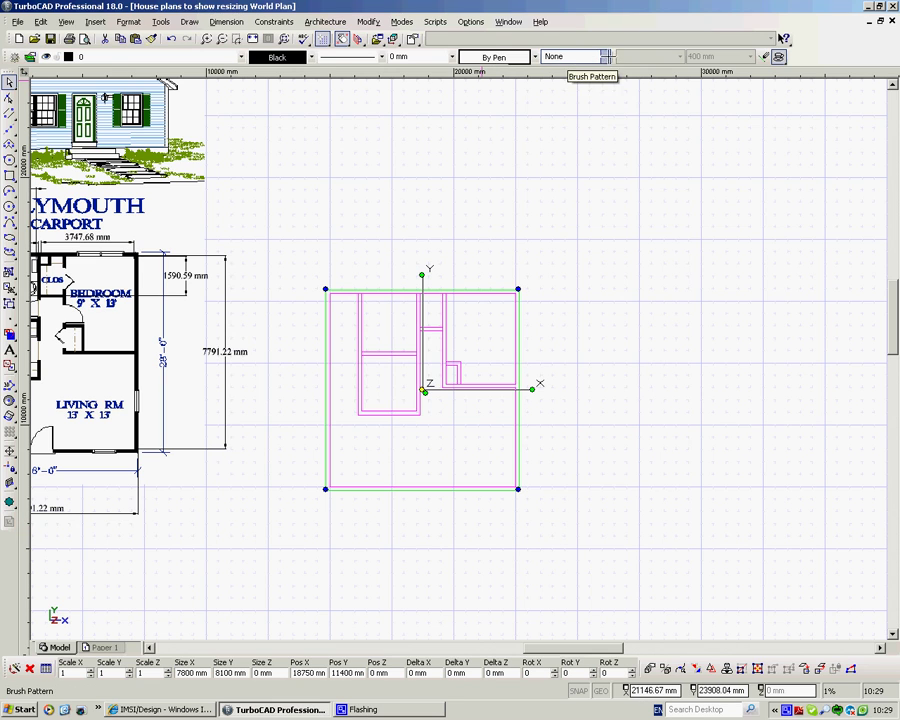
left_click(605, 57)
left_click(550, 105)
left_click(639, 172)
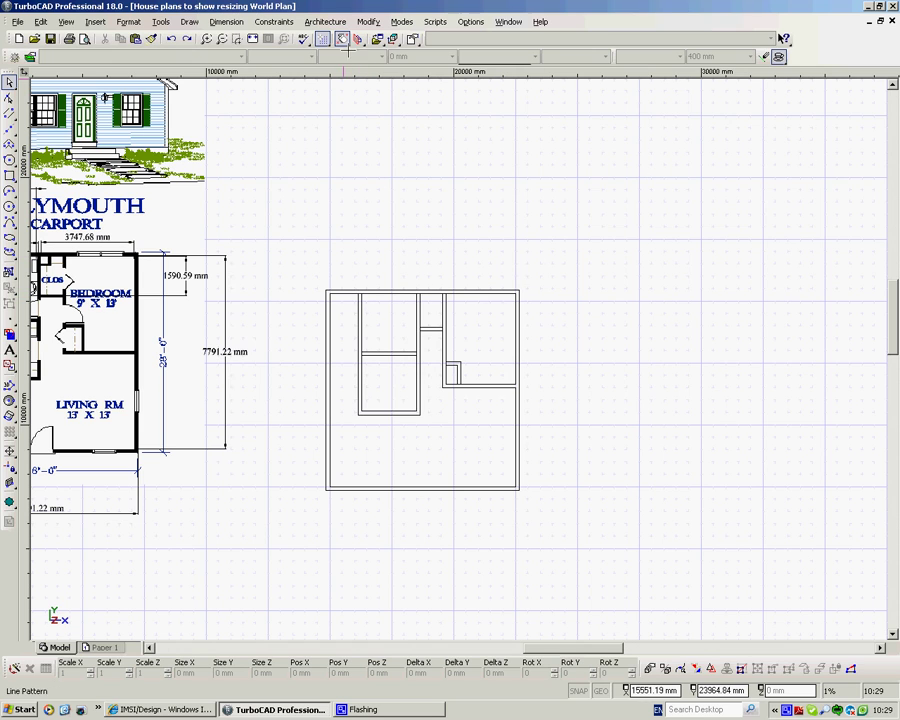
left_click(368, 20)
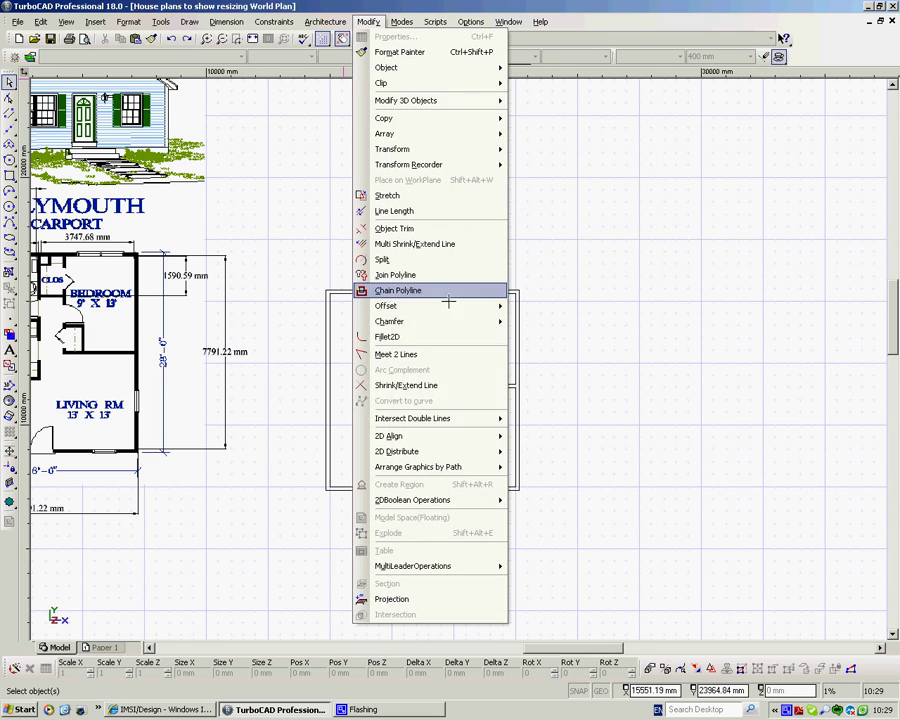
Using T-Meet 2 Double Lines, join the lower right wall and both closet walls to adjoining walls
mouse_move(480, 416)
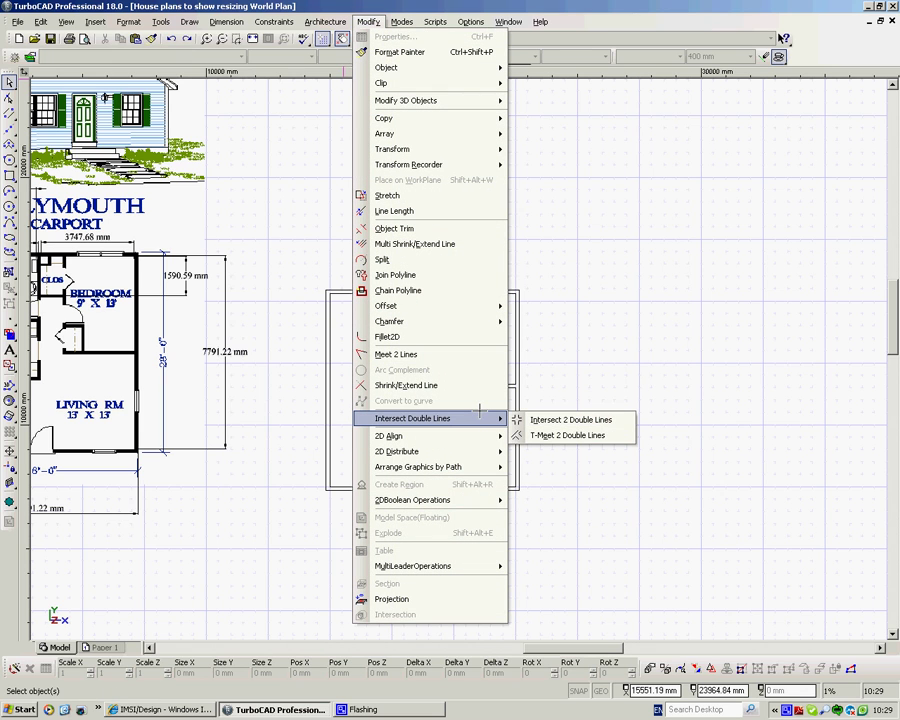
left_click(570, 434)
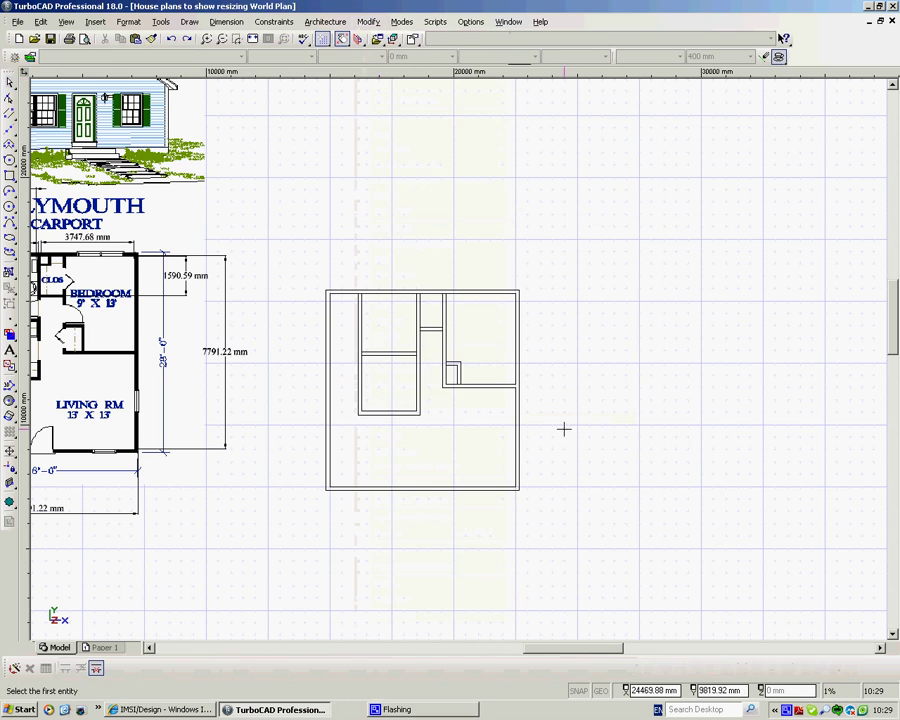
left_click(497, 384)
left_click(515, 348)
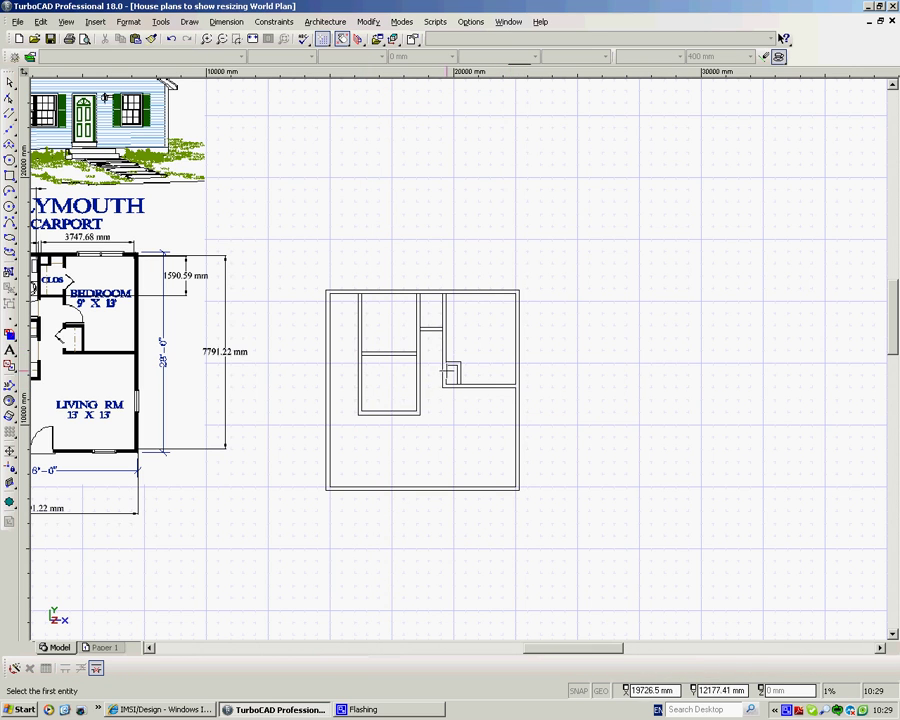
scroll(444, 370, "up", 3)
left_click(449, 350)
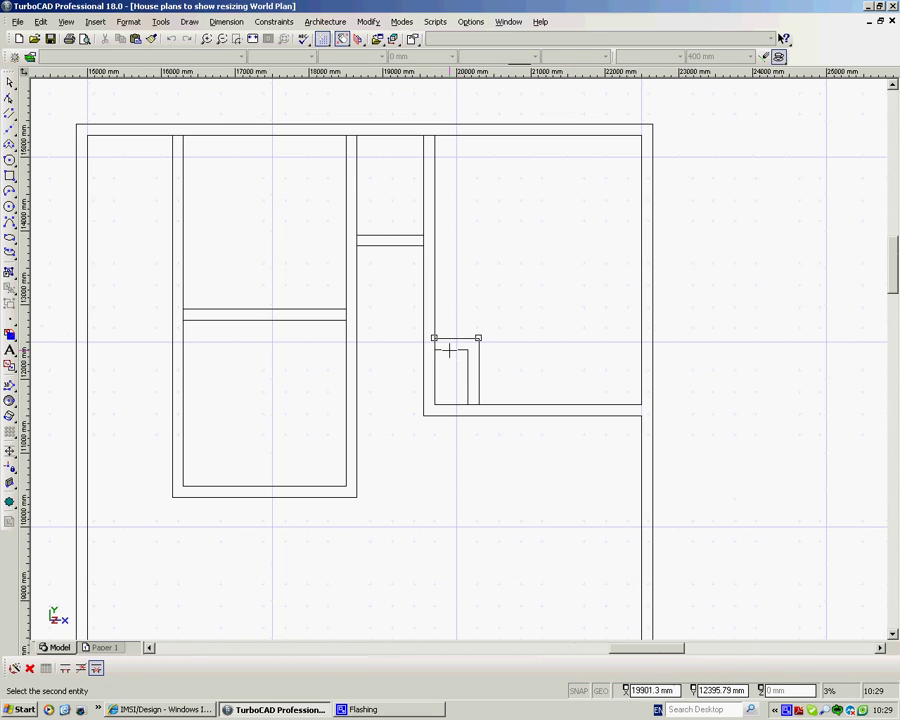
left_click(440, 372)
left_click(471, 373)
left_click(443, 406)
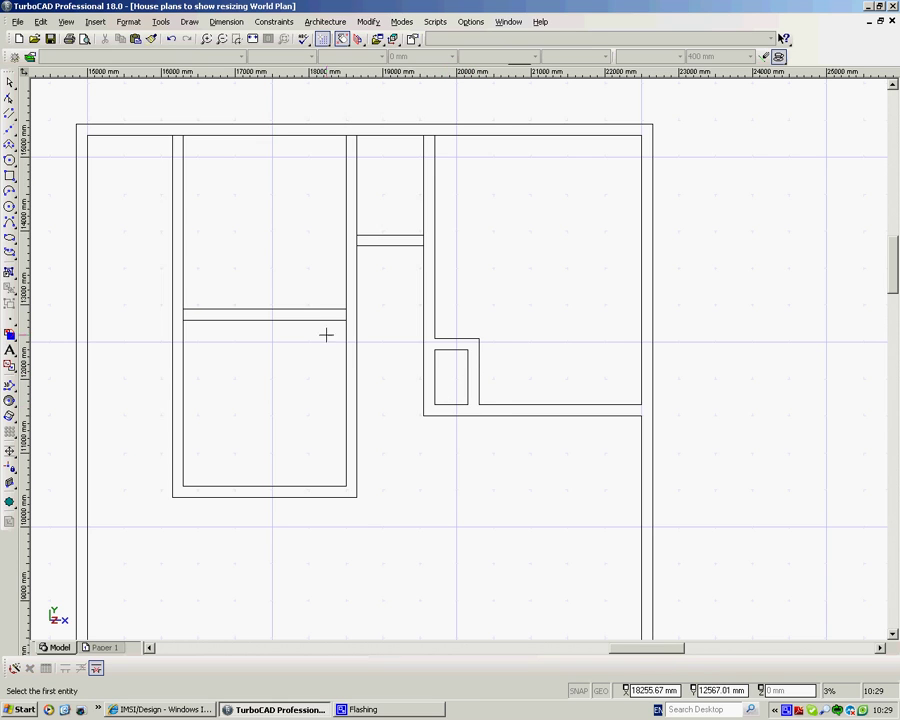
T-join the wall under the right room, the left-room divider, and both ends of the hallway wall
left_click(315, 319)
left_click(350, 355)
left_click(203, 320)
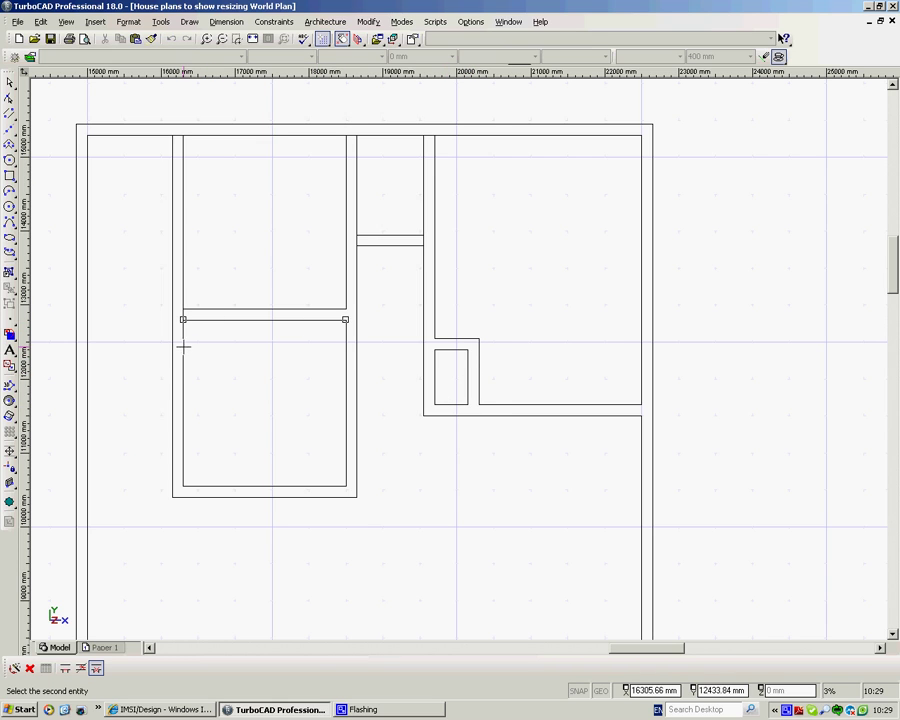
left_click(183, 346)
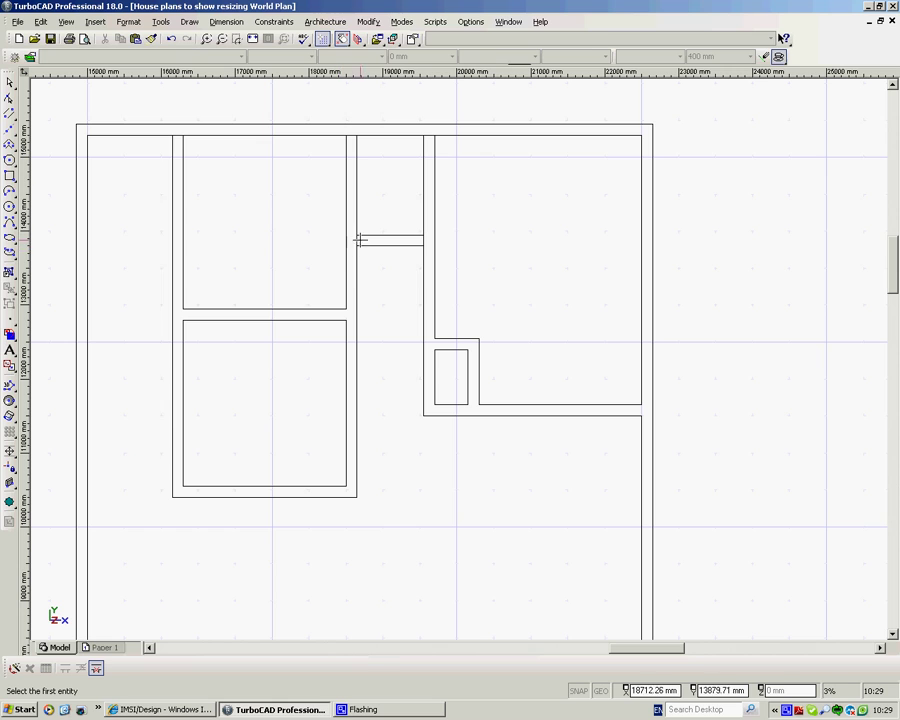
left_click(392, 240)
left_click(358, 279)
left_click(398, 241)
left_click(416, 287)
T-join the right, middle and left inner vertical walls to the top outer wall
left_click(434, 160)
left_click(464, 136)
left_click(355, 176)
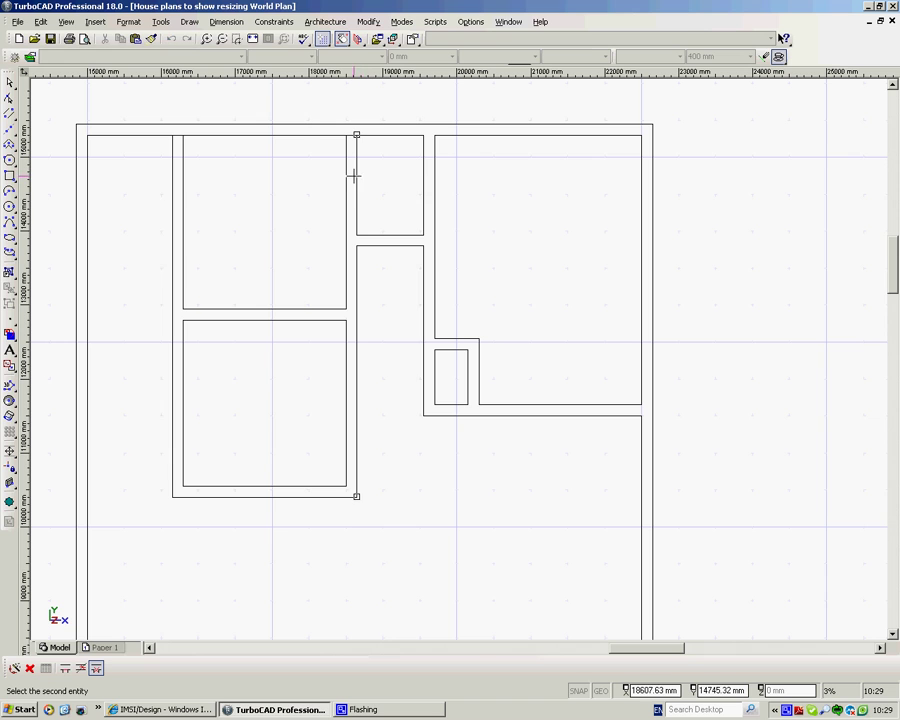
left_click(297, 130)
left_click(179, 173)
left_click(226, 135)
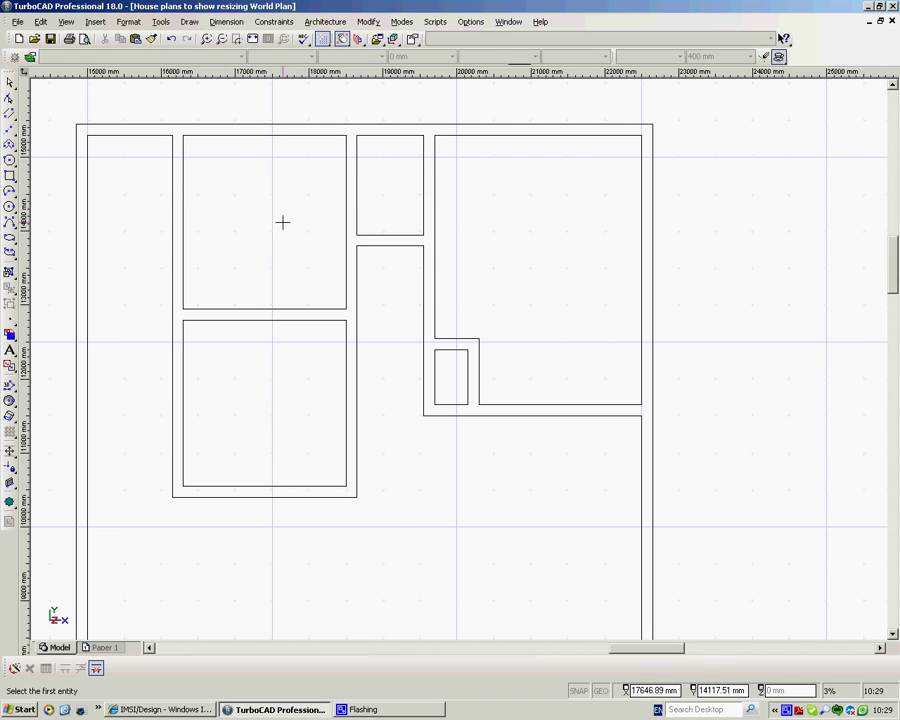
scroll(474, 392, "down", 4)
scroll(601, 530, "up", 1)
scroll(458, 354, "down", 1)
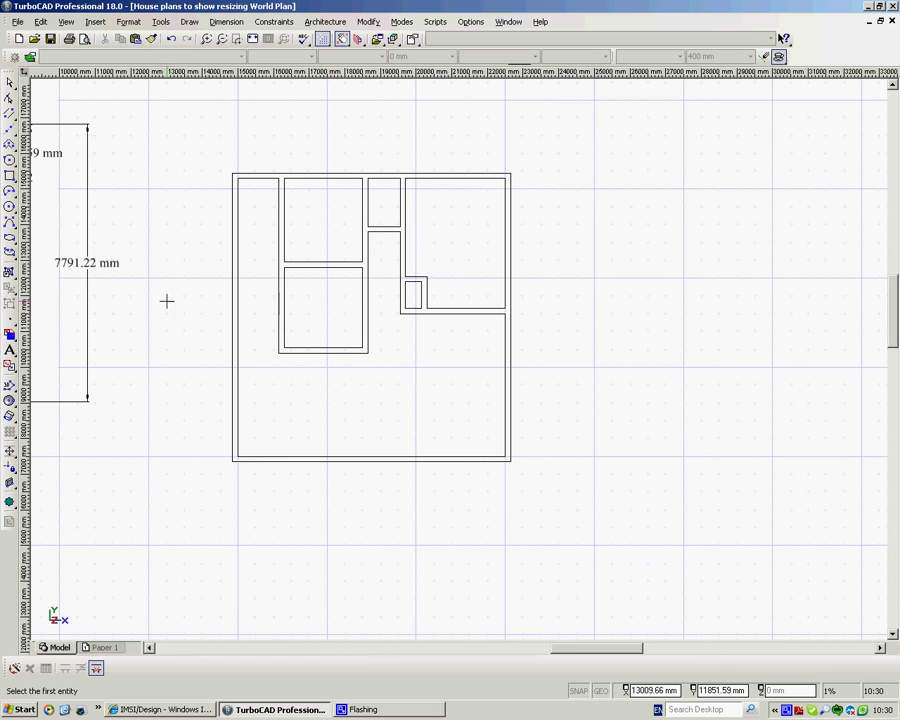
scroll(459, 358, "down", 4)
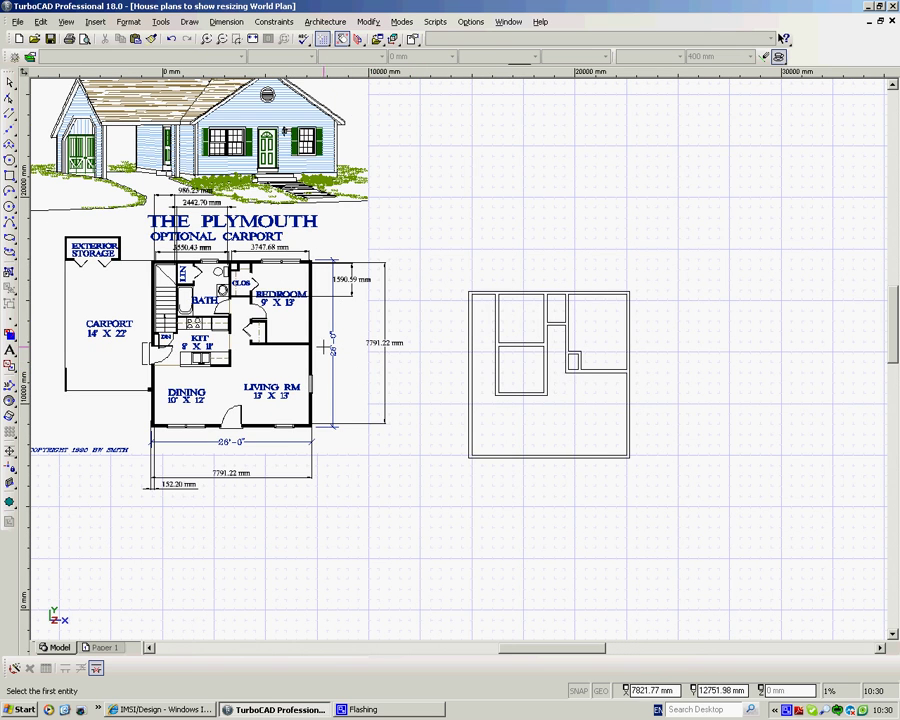
scroll(620, 395, "down", 1)
scroll(521, 340, "up", 1)
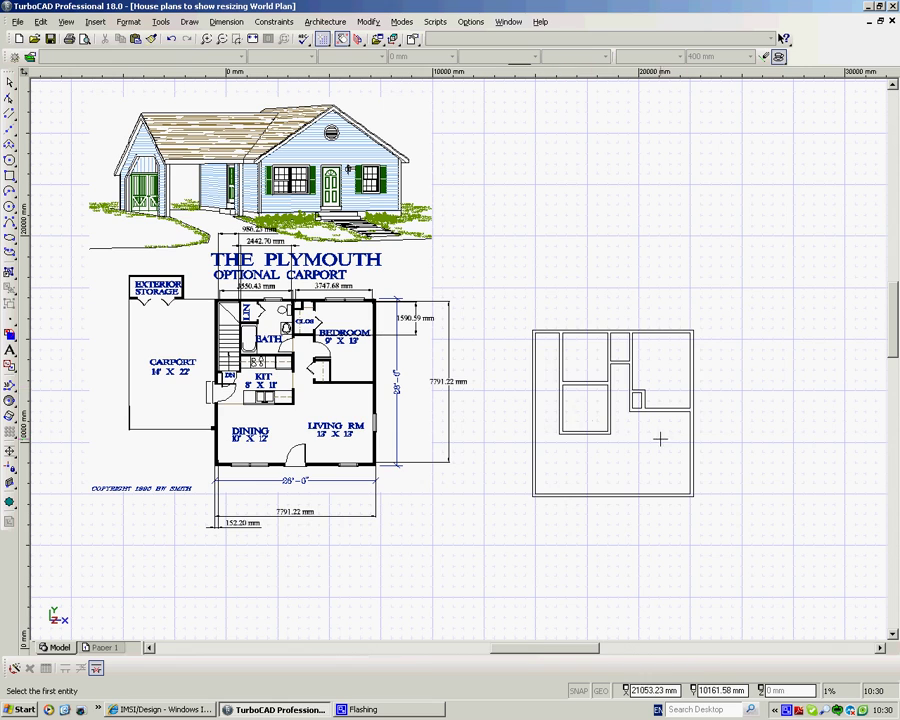
scroll(660, 438, "up", 1)
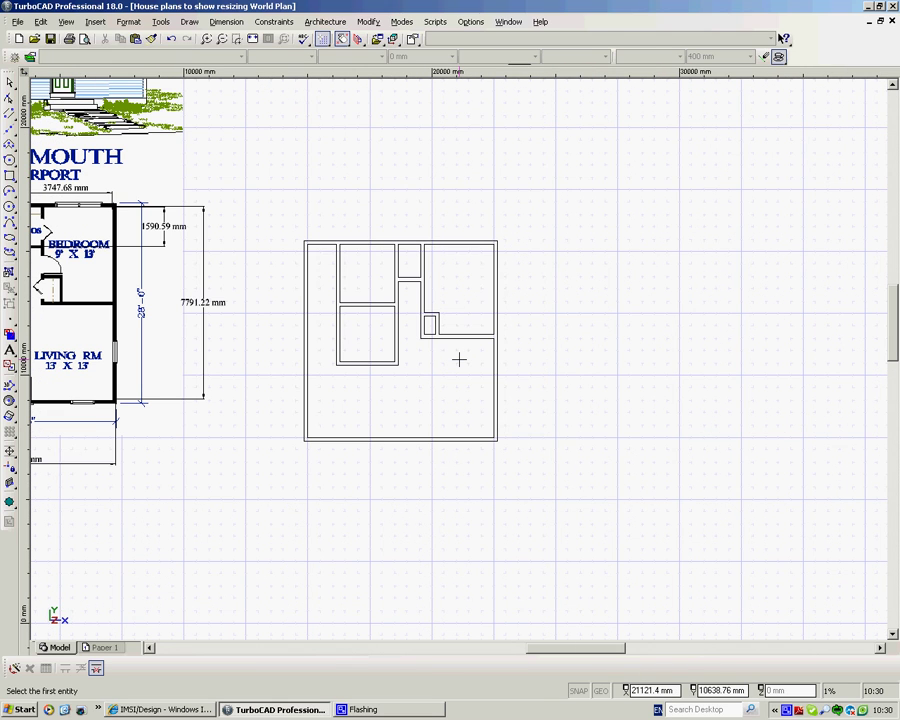